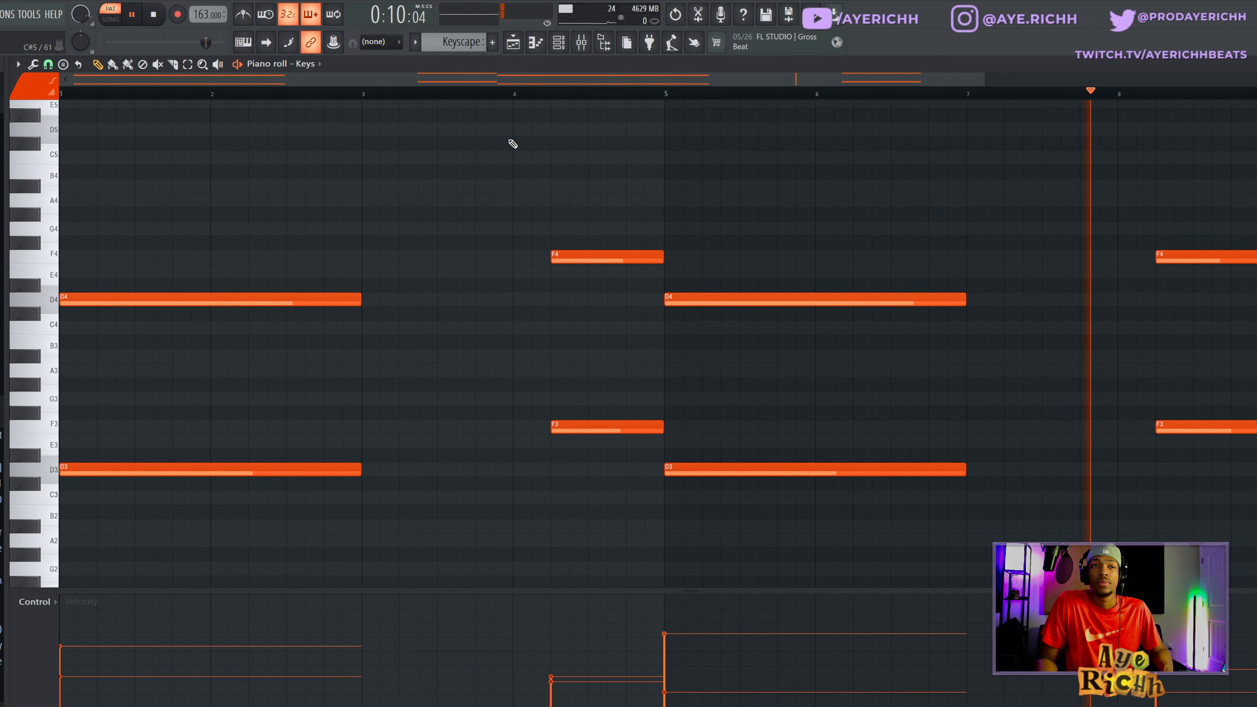
- Stop playback and move the F3 and F4 notes preceding bar 5 to the start of bar 4
key("space")
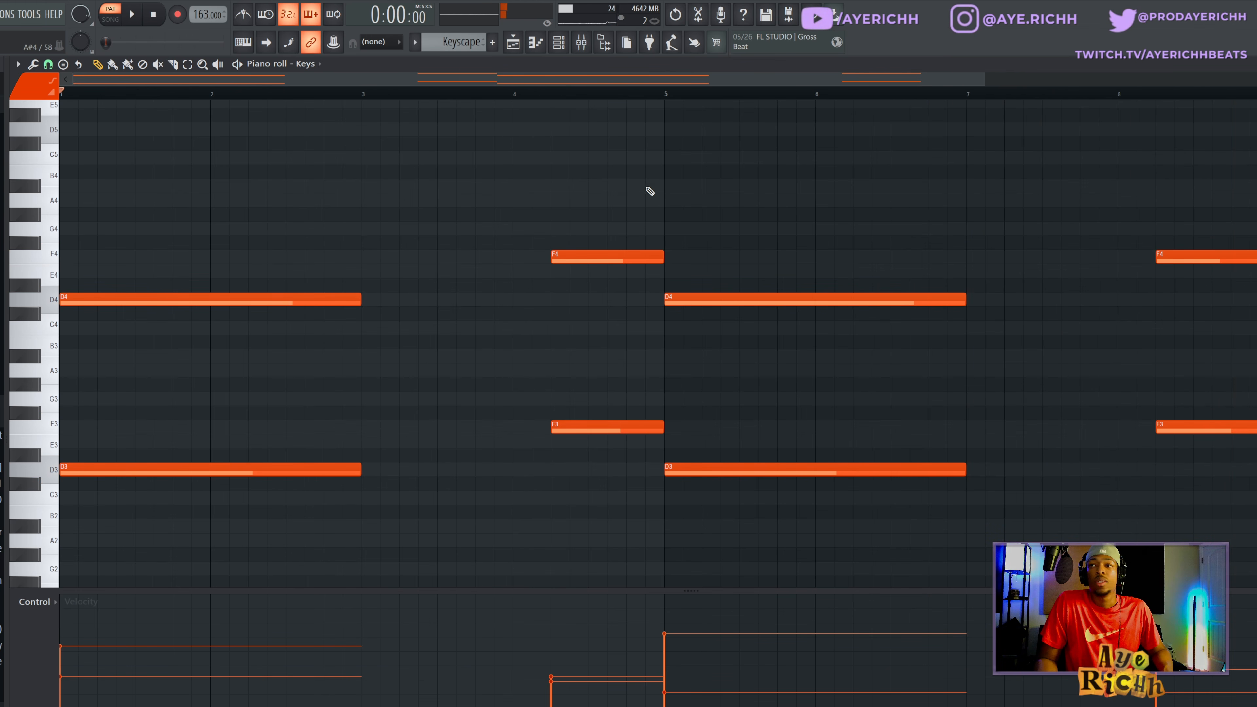
left_click_drag(610, 207, 610, 444)
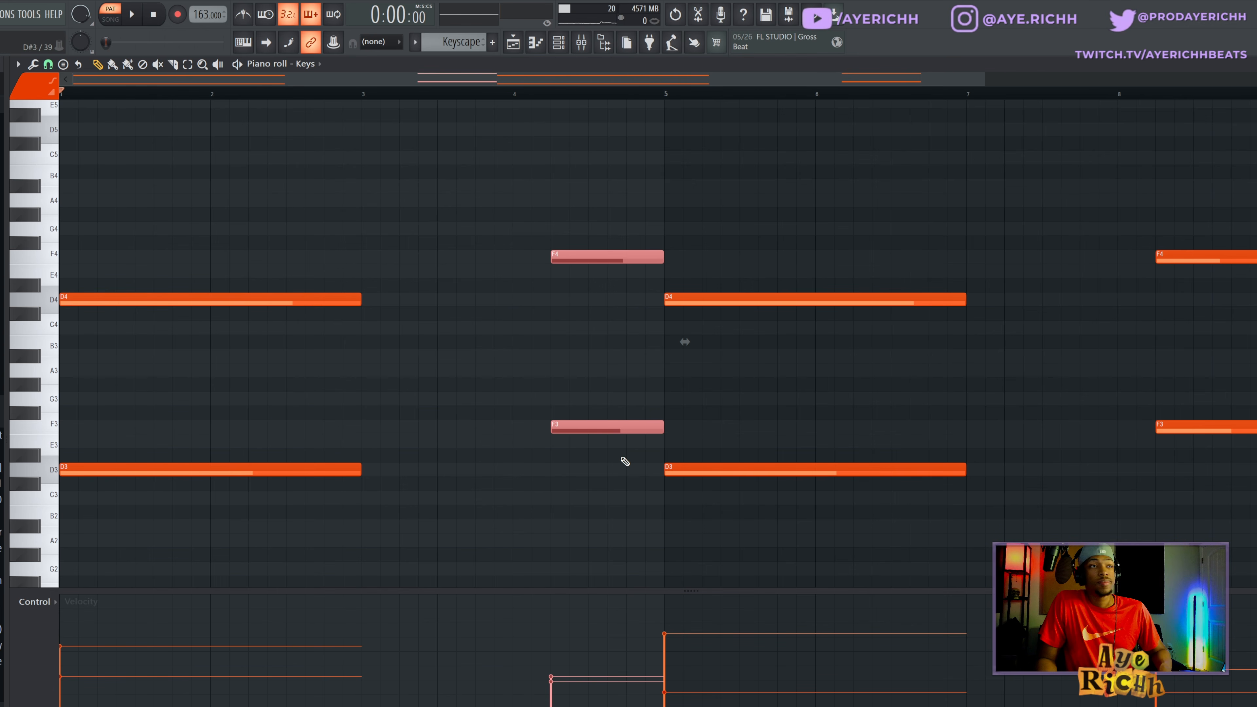
left_click_drag(588, 427, 88, 420)
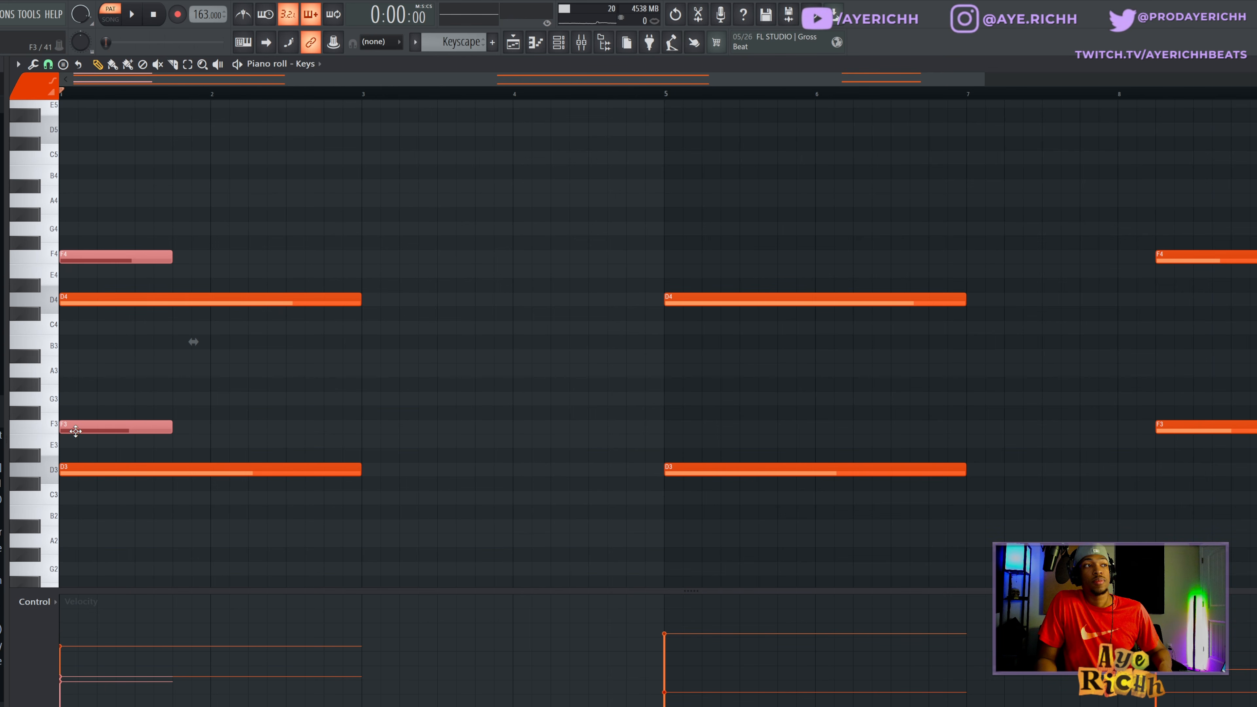
left_click_drag(75, 431, 533, 421)
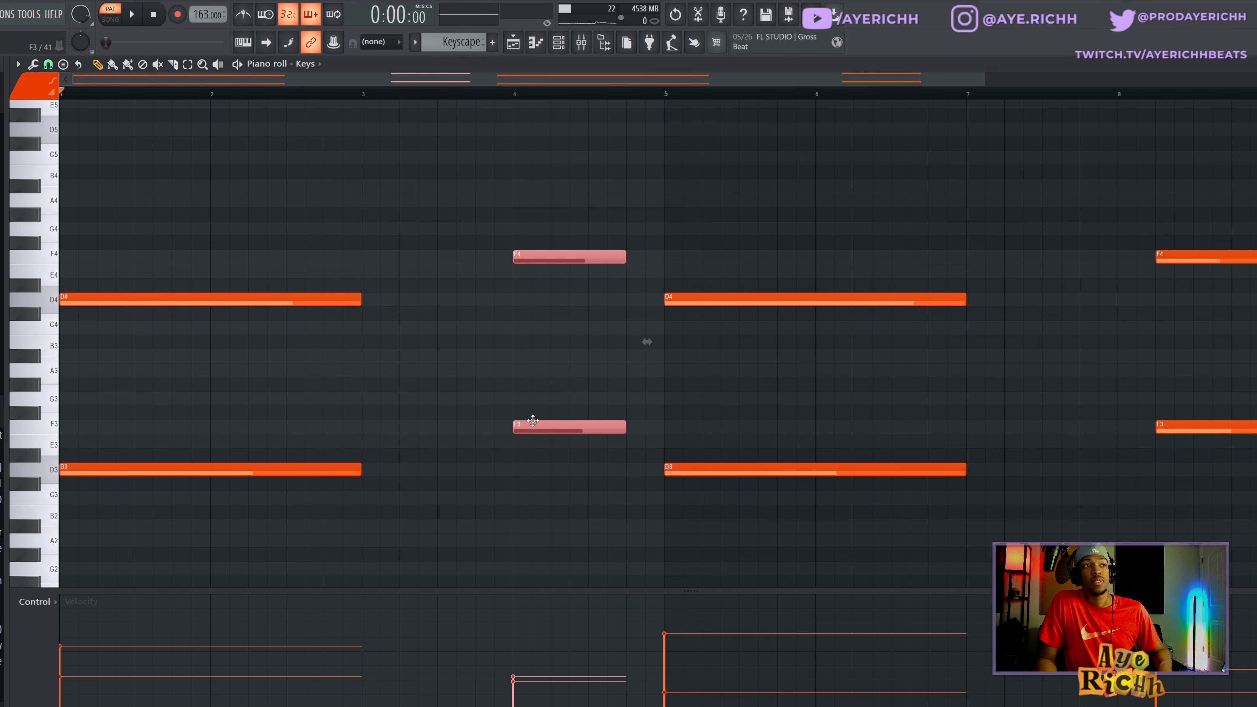
left_click(600, 362, "ctrl")
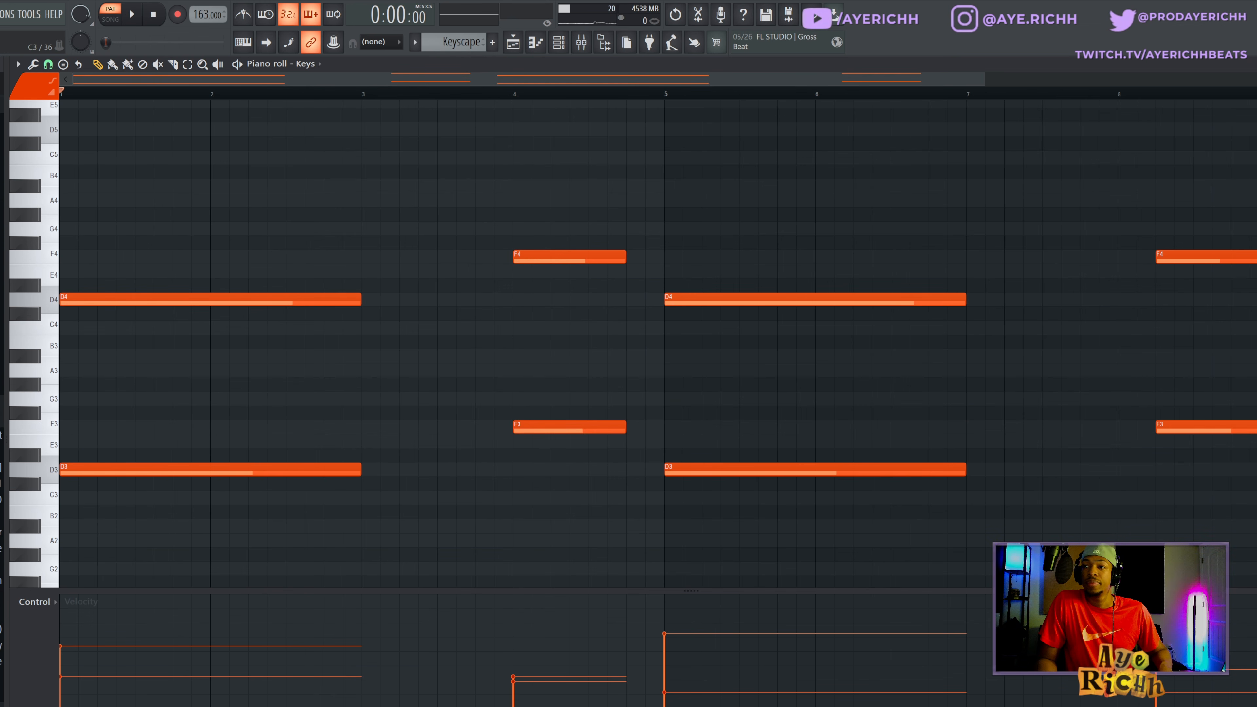
- Examine the ValhallaVintageVerb, Fruity Parametric EQ 2 and Fruity Compressor settings on the Keys mixer track
key("F9")
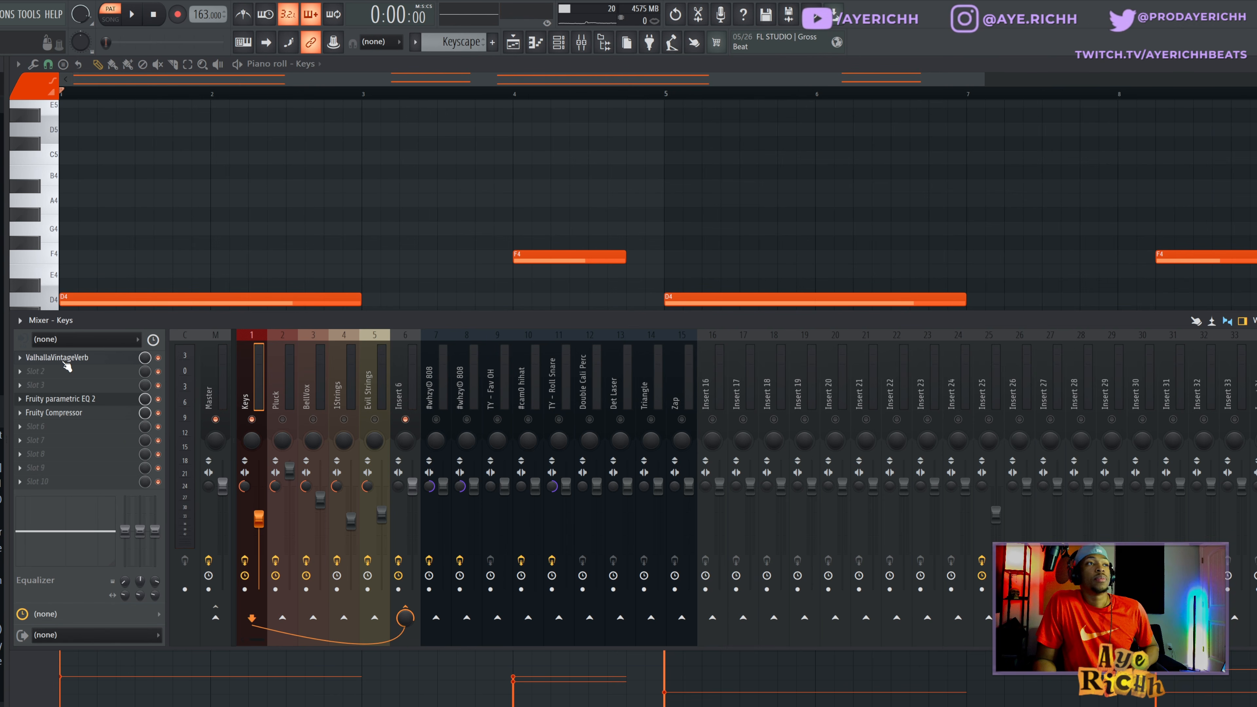
left_click(43, 357)
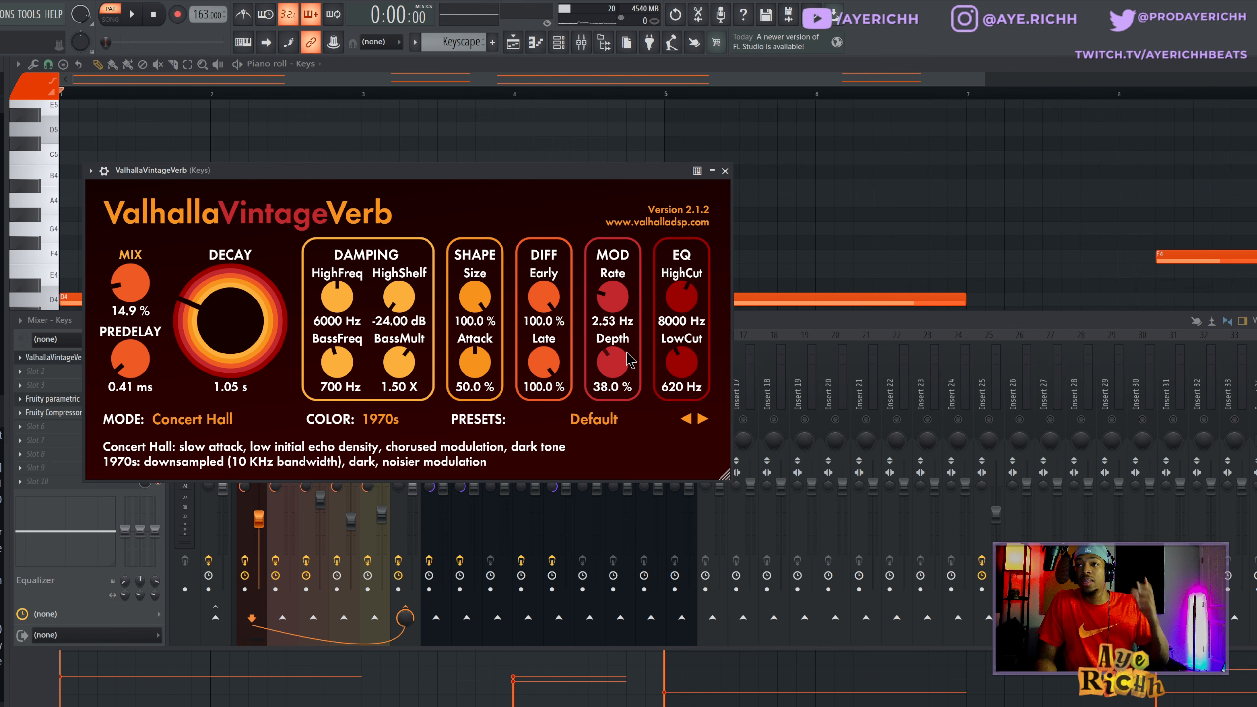
left_click(725, 171)
left_click(50, 399)
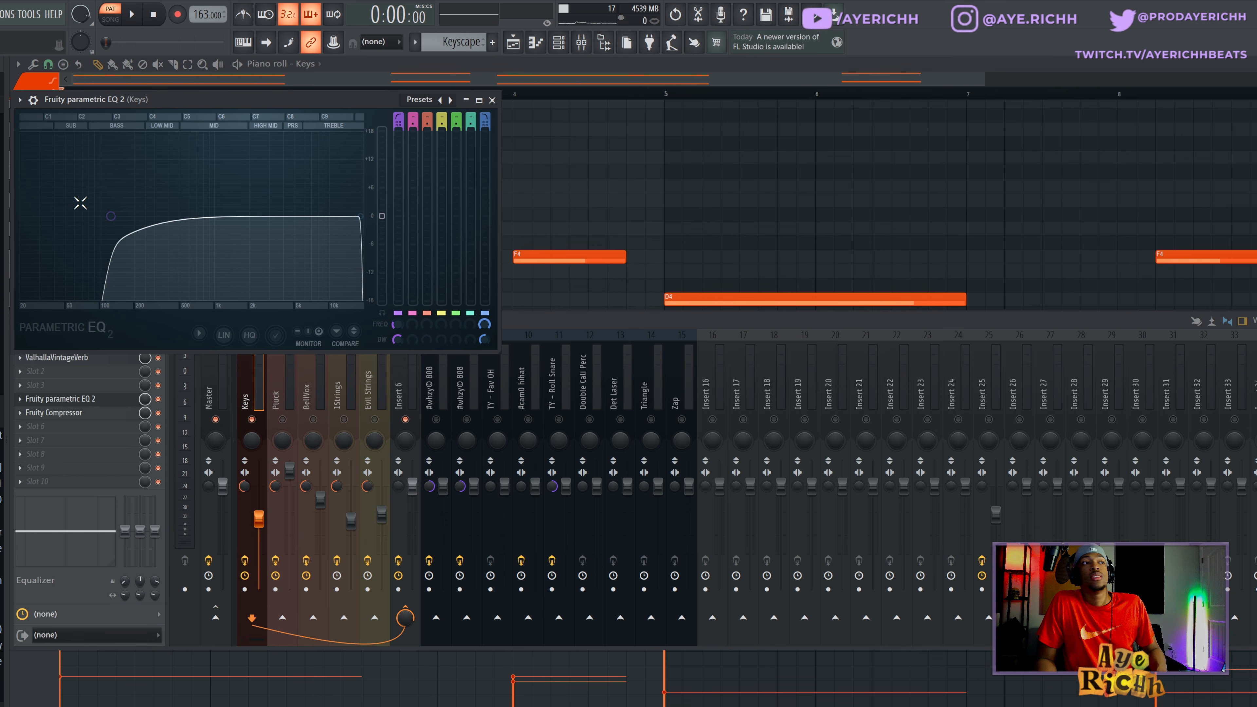
left_click(492, 101)
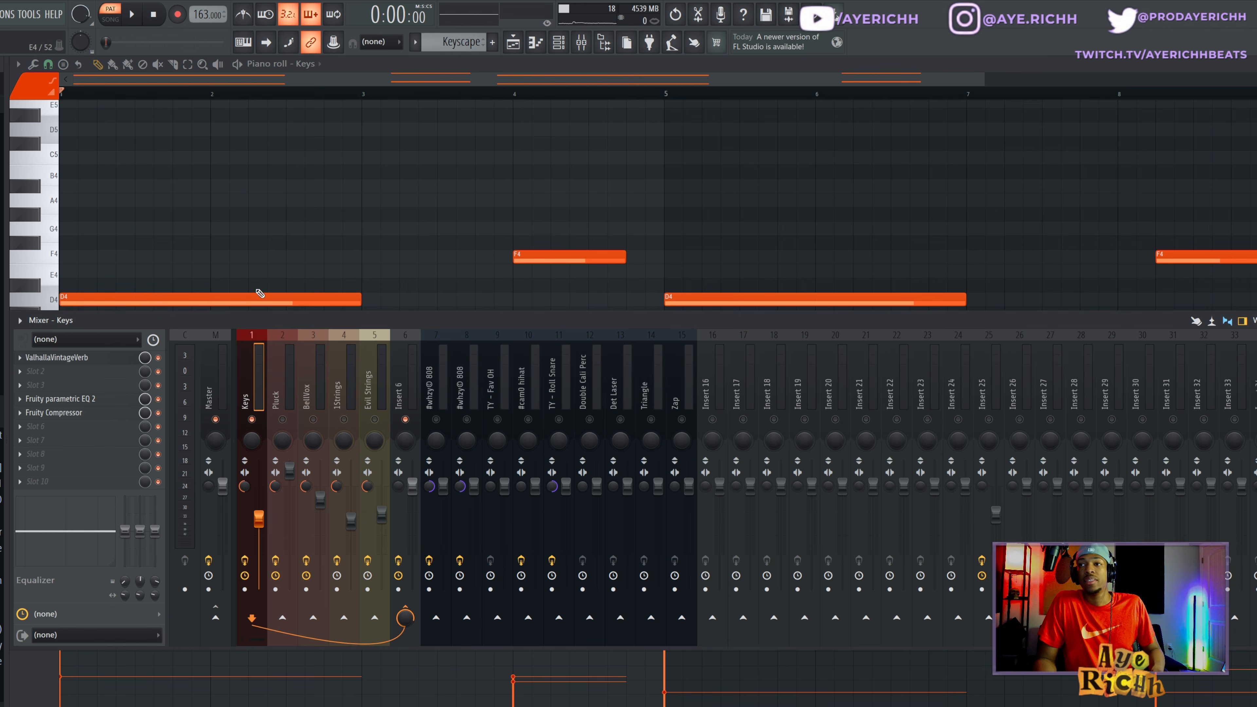
left_click(98, 416)
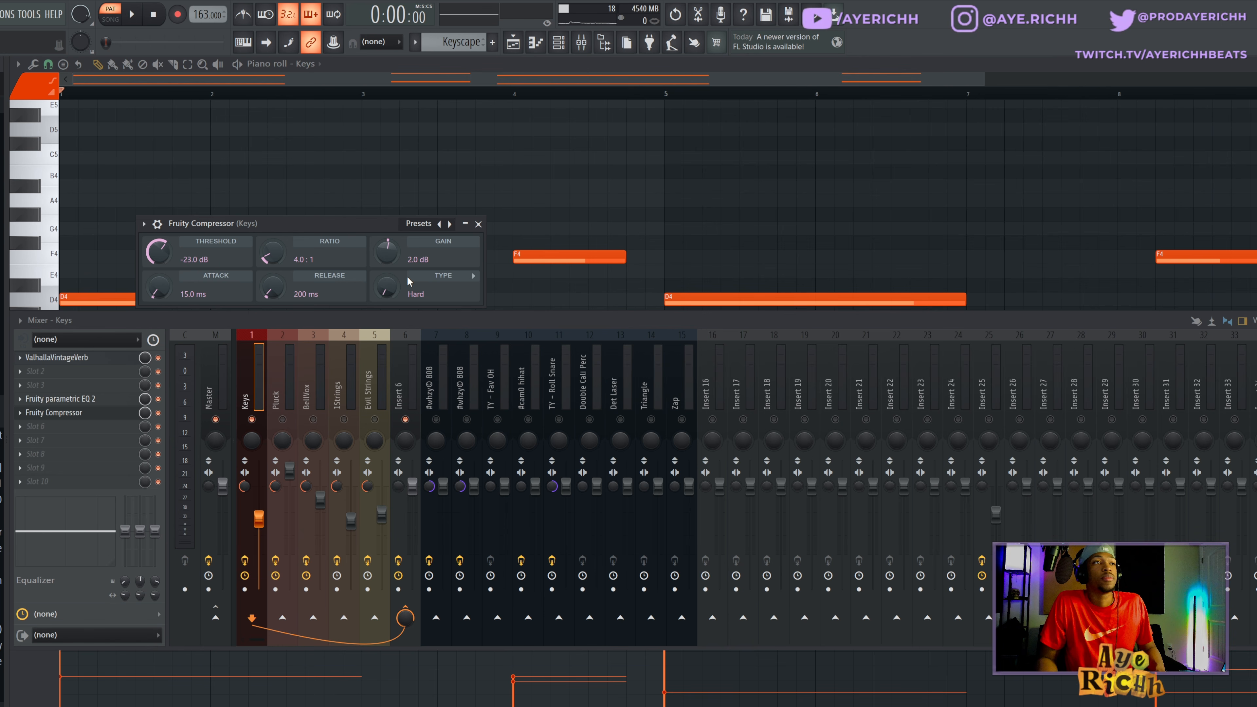
left_click(477, 223)
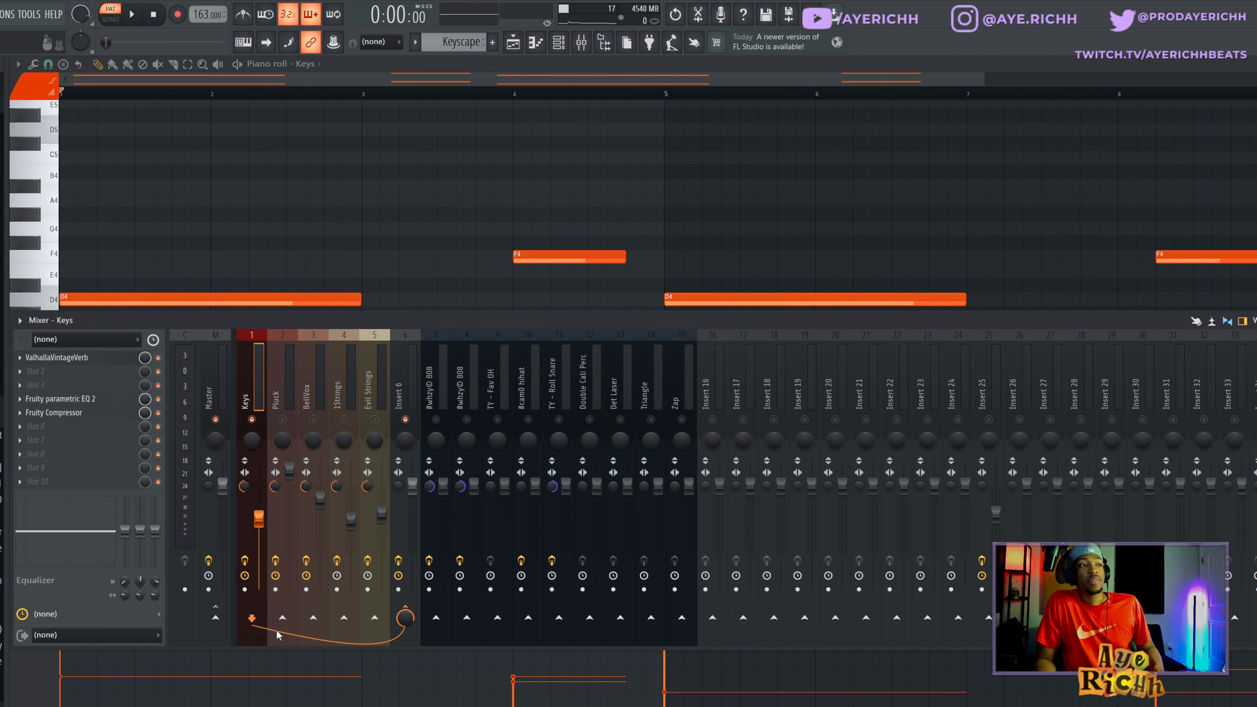
- Rename the Insert 6 mixer track as MELODY BUS
right_click(418, 500)
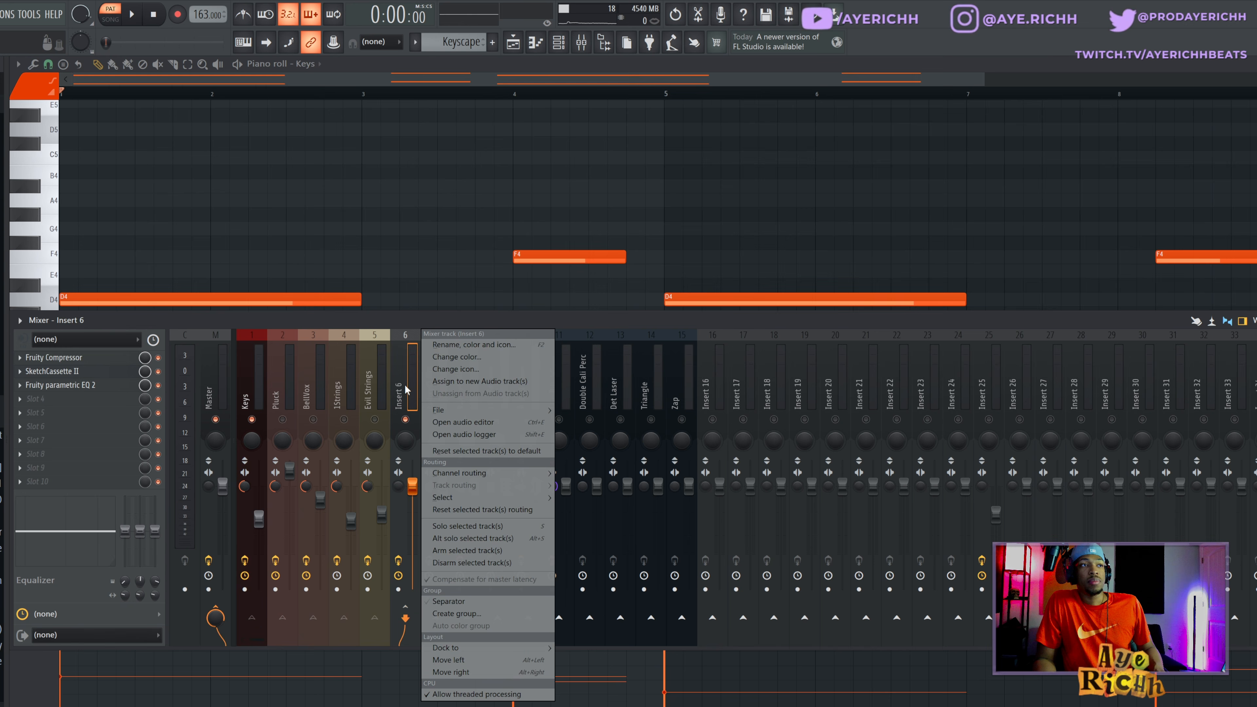
left_click(460, 347)
type("ME")
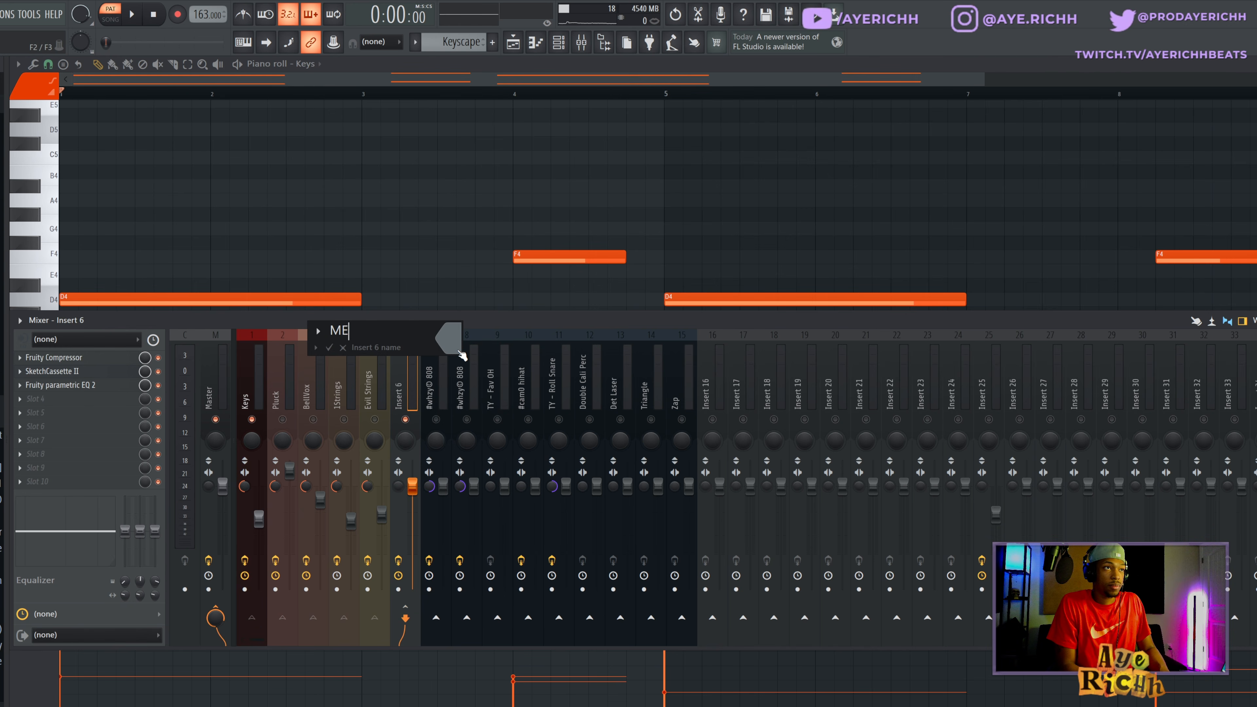
type("LODY BUS")
key("Return")
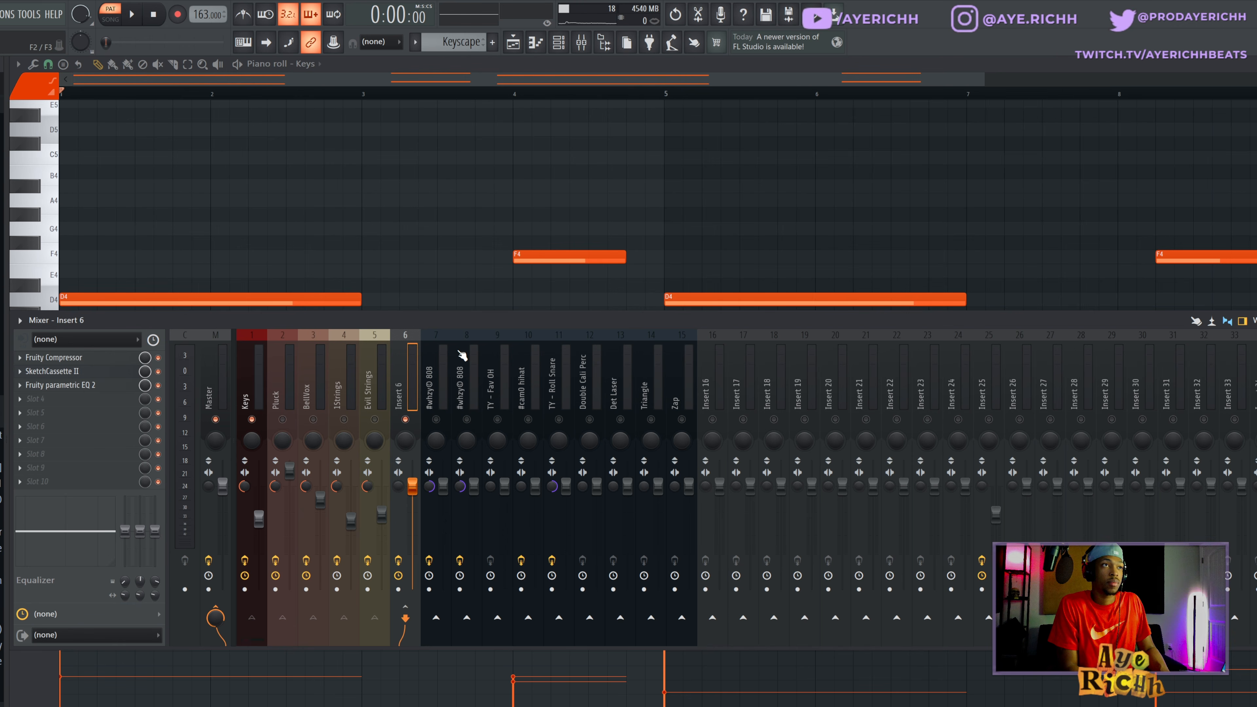
- Route the Keys mixer track only to the Evil Strings track and select the MELODY BUS track
left_click(256, 394)
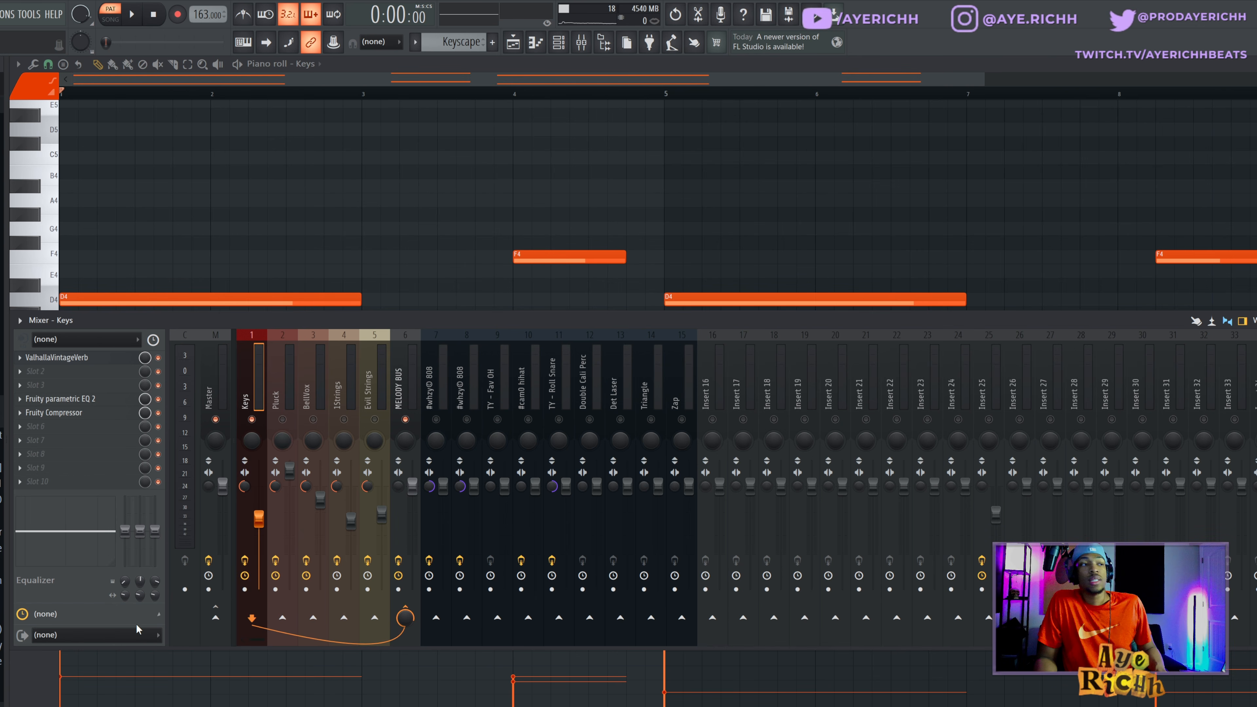
right_click(376, 618)
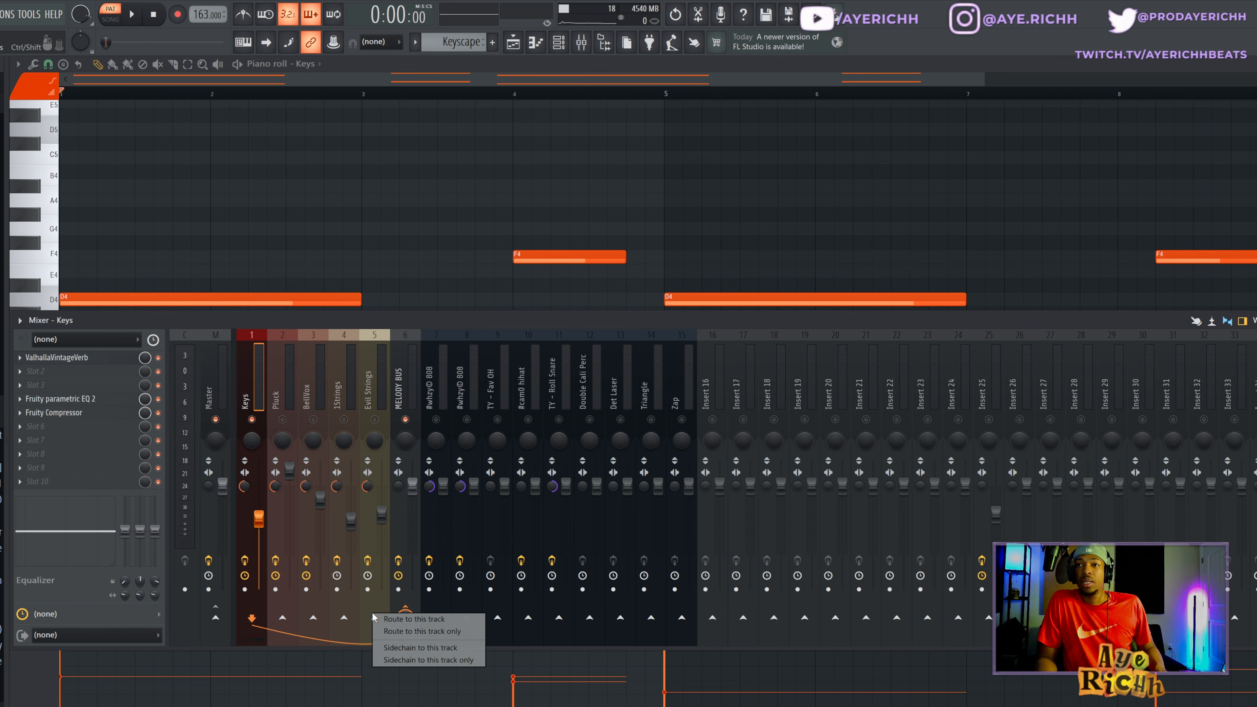
left_click(398, 637)
left_click(399, 386)
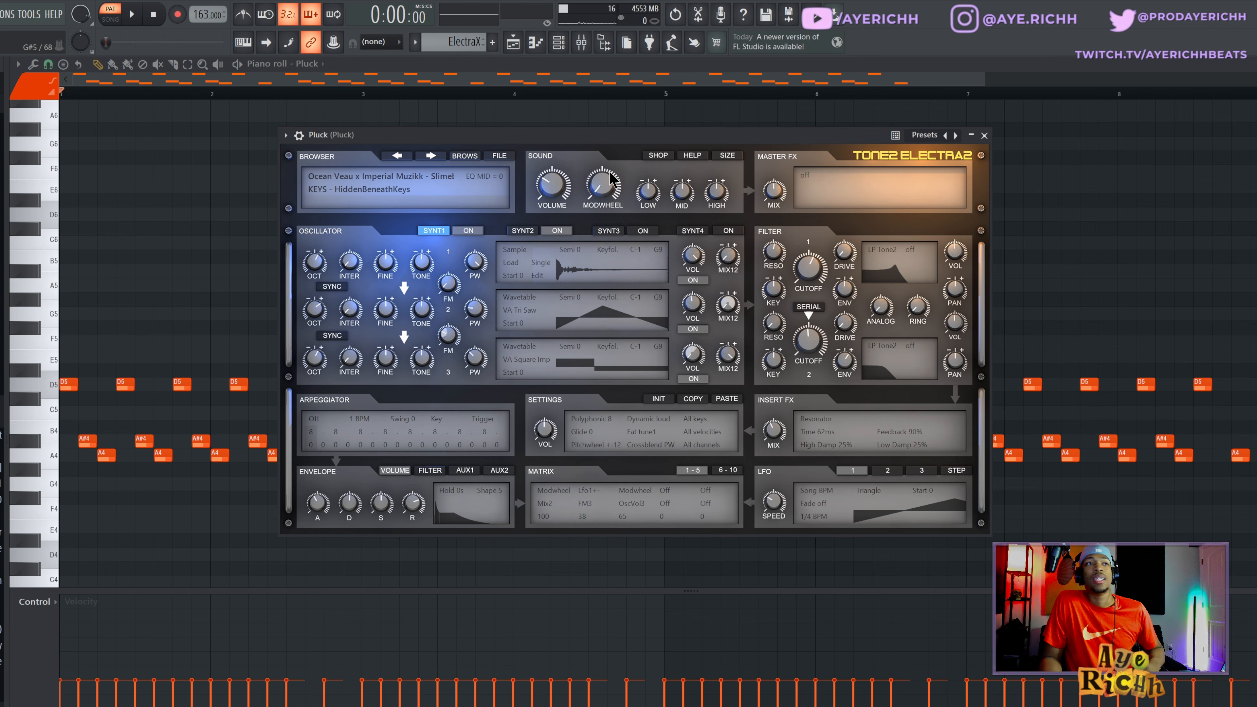
- Close the Pluck instrument's window and audition the Pluck pattern in the piano roll
left_click(985, 135)
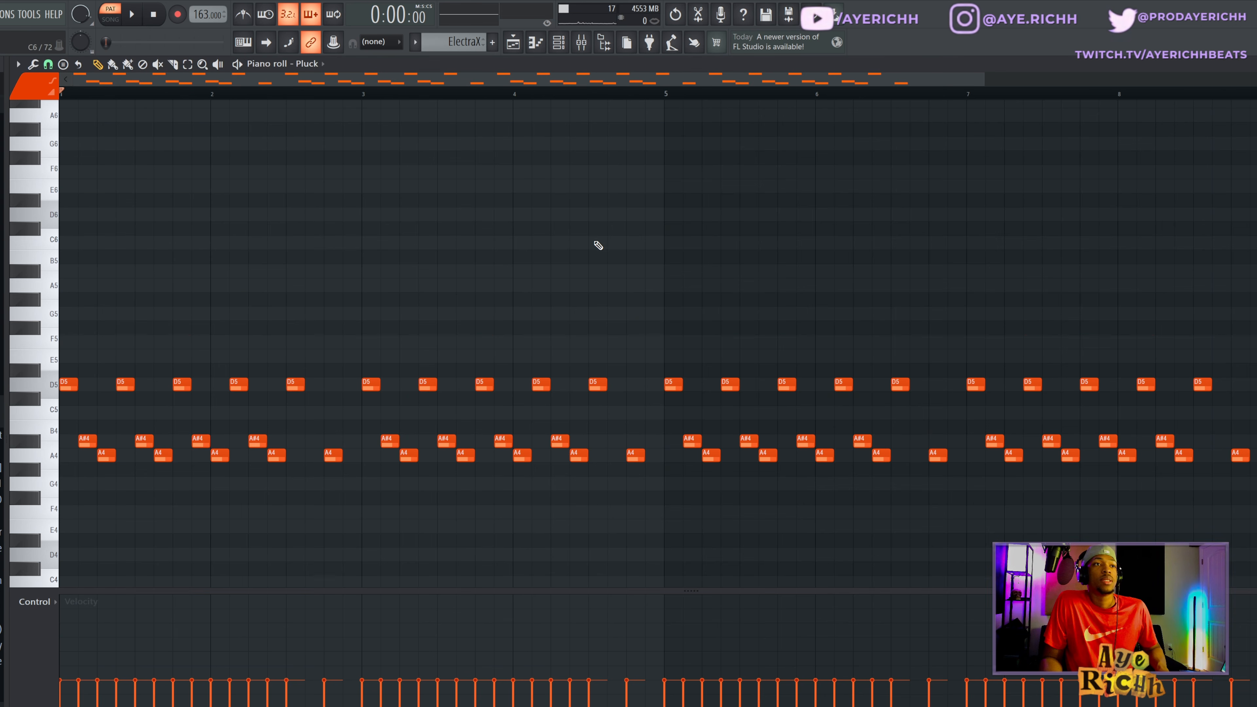
scroll(602, 237, "down", 2)
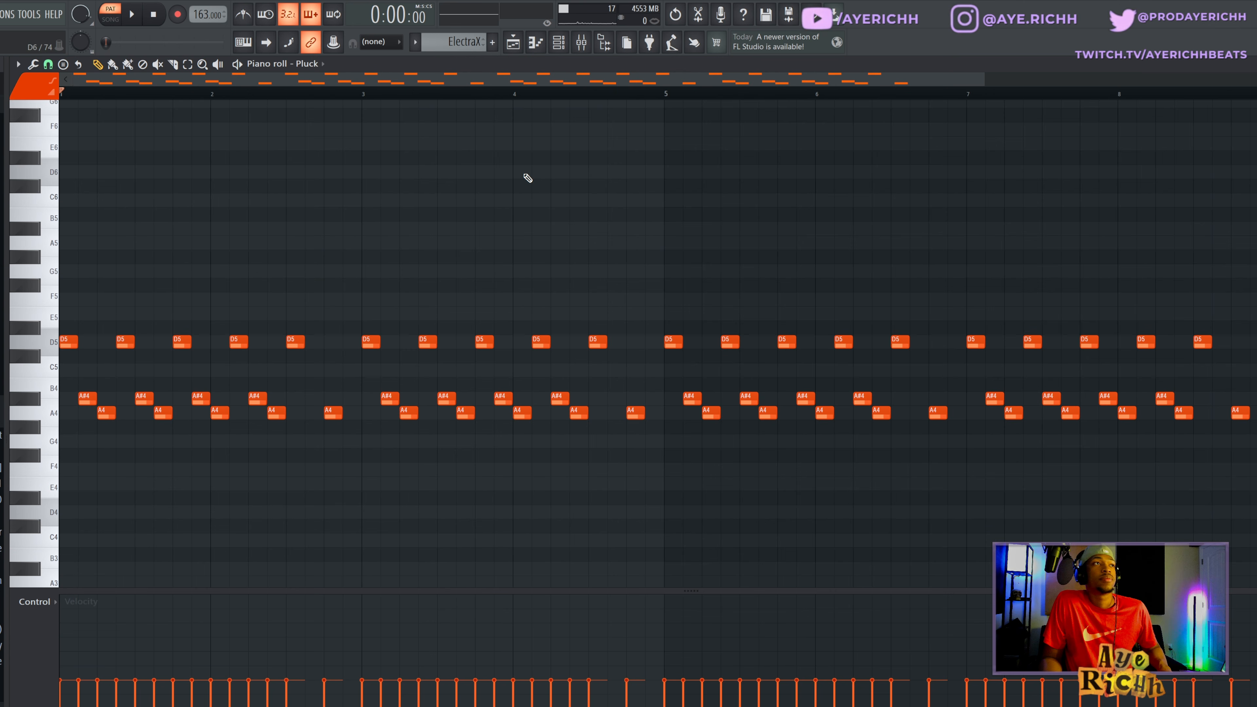
key("space")
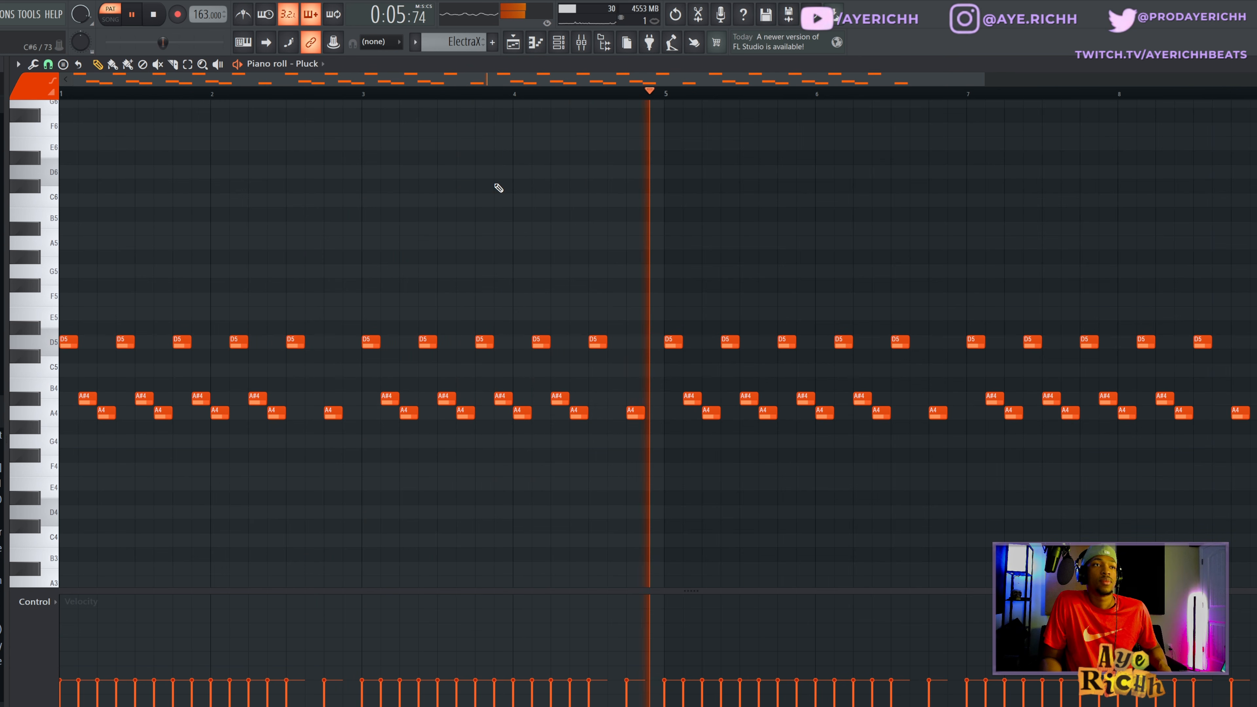
key("space")
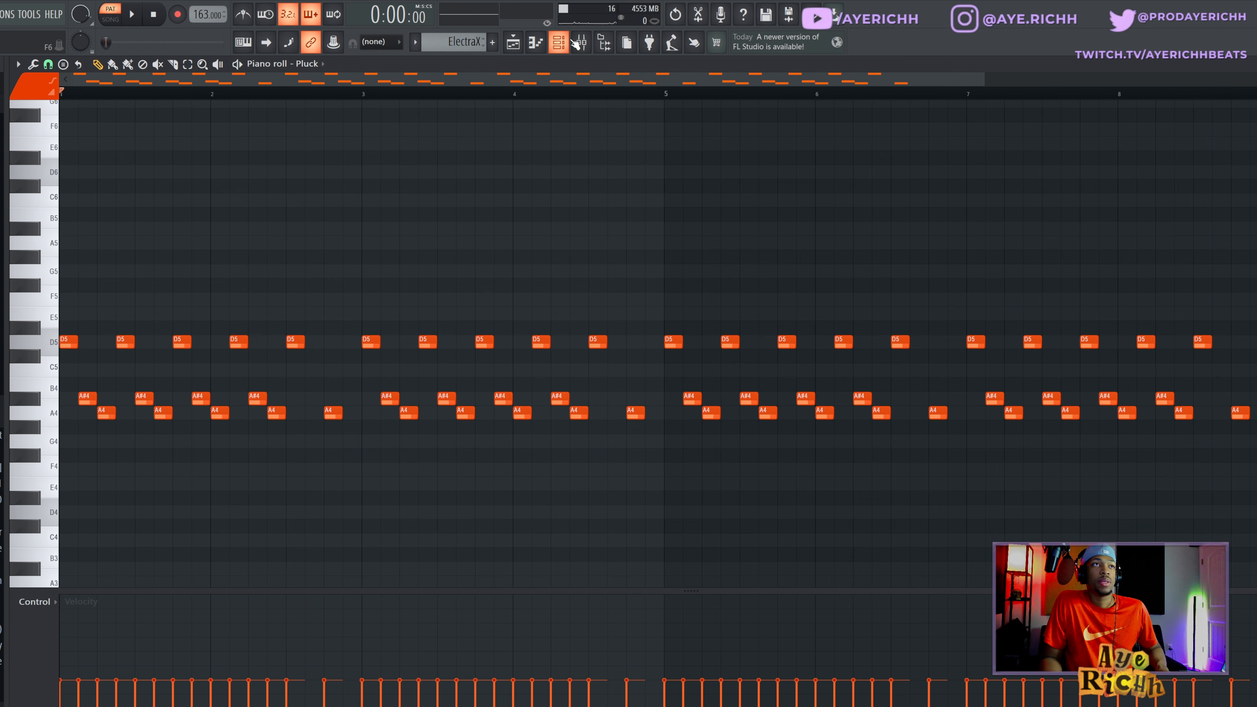
- Examine the EffectRack chain on the Pluck mixer track and audition the Pluck pattern
left_click(582, 42)
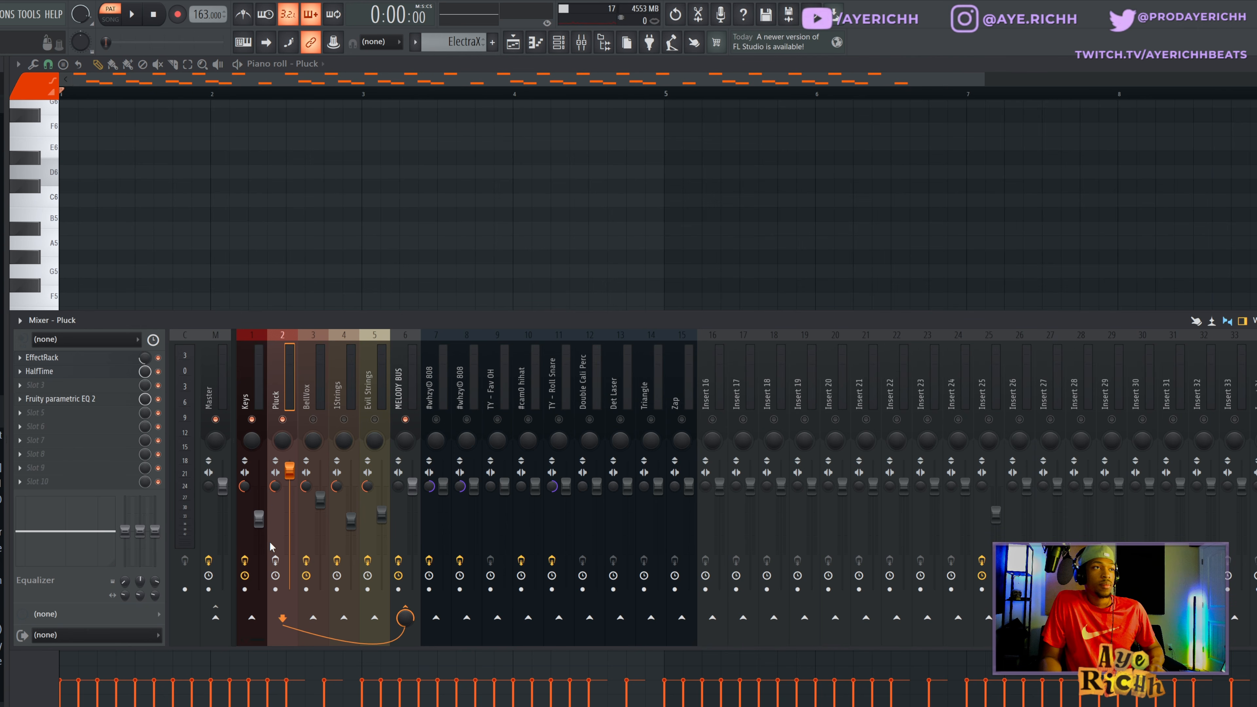
left_click(60, 362)
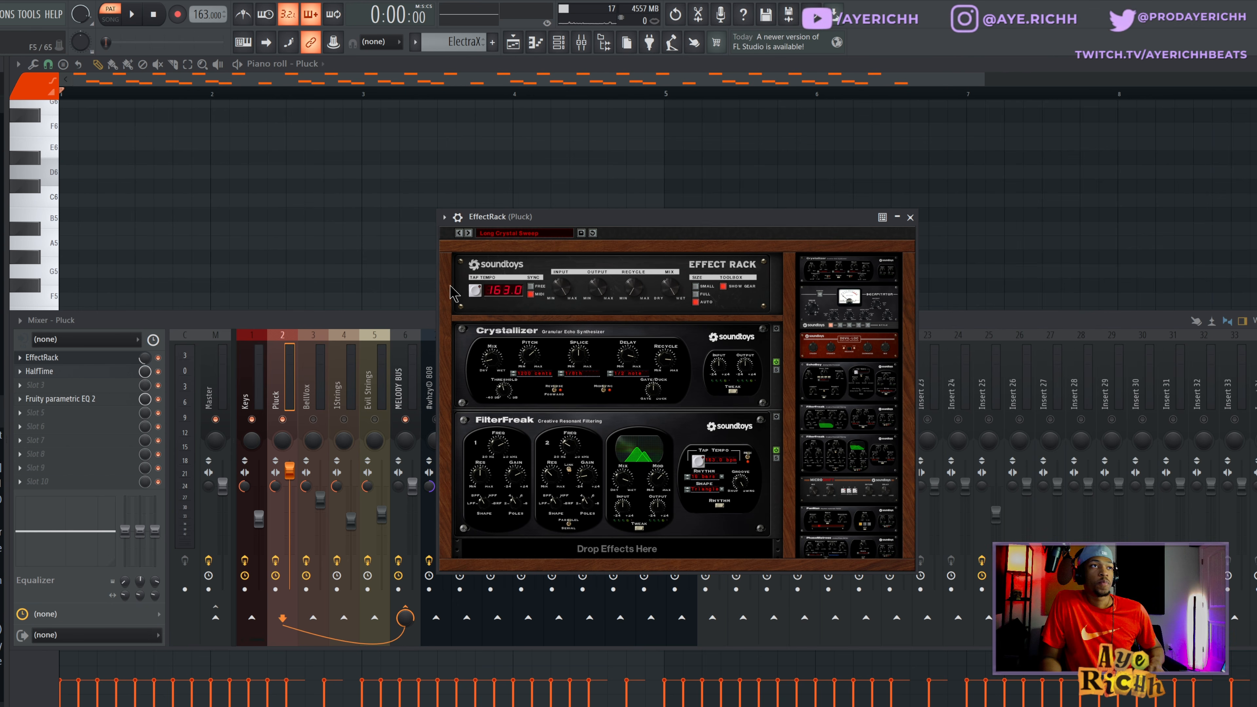
key("ctrl+s")
left_click(910, 217)
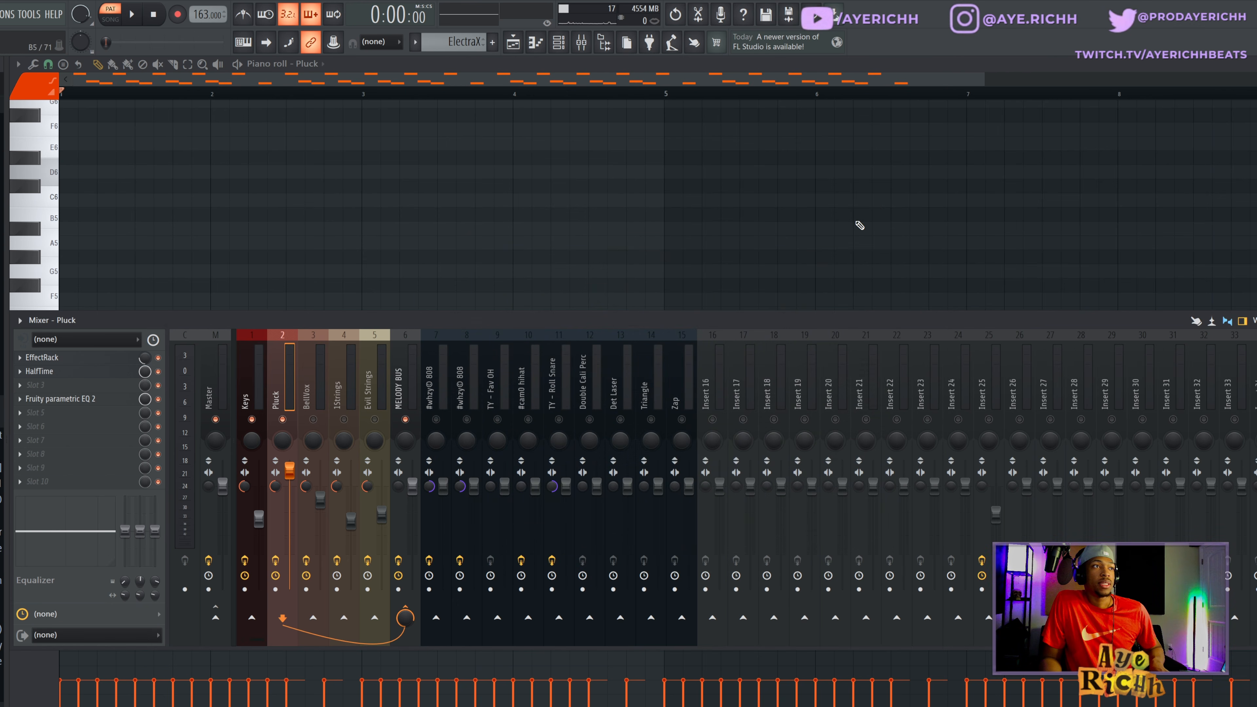
key("F9")
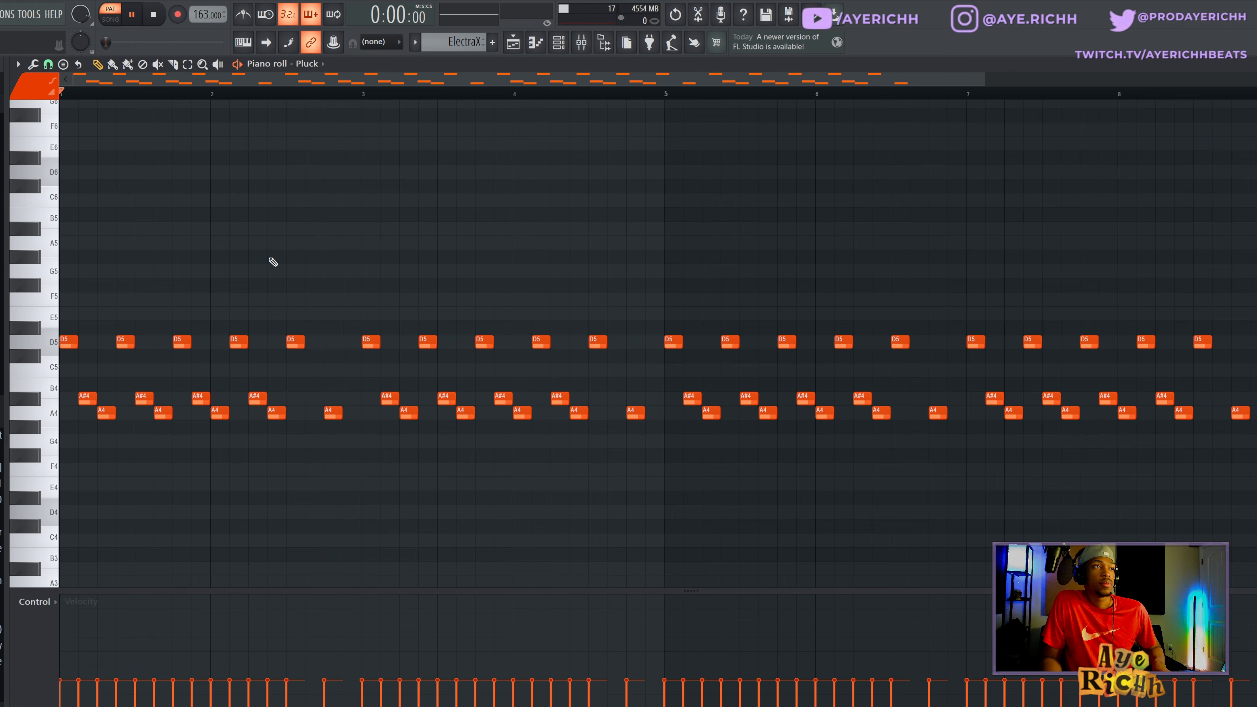
key("space")
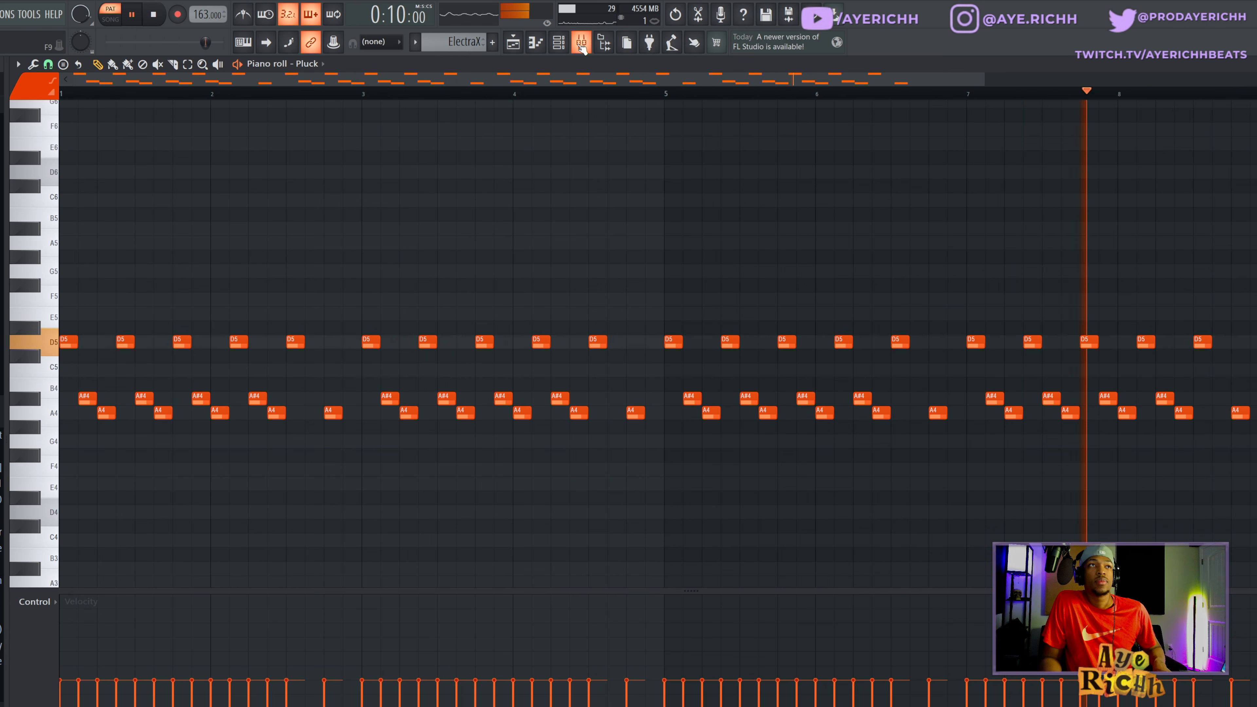
key("space")
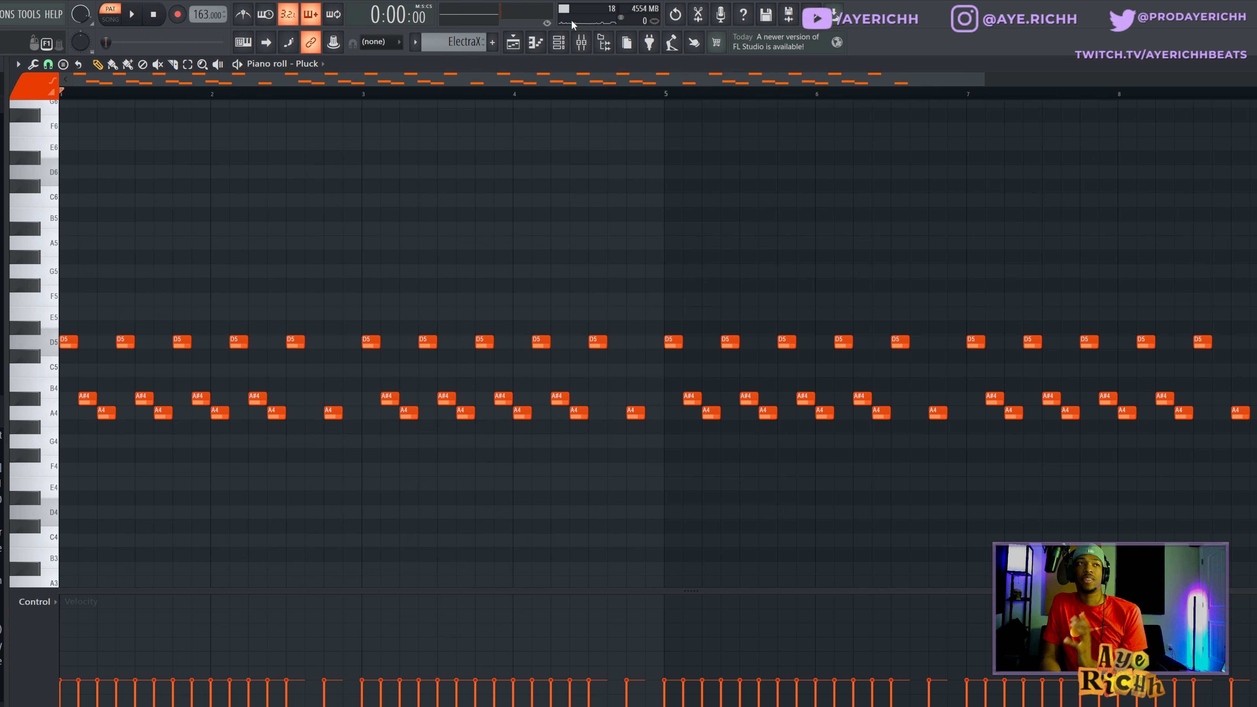
- Examine the HalfTime settings on the Pluck mixer track and play the Pluck pattern to hear it
left_click(582, 43)
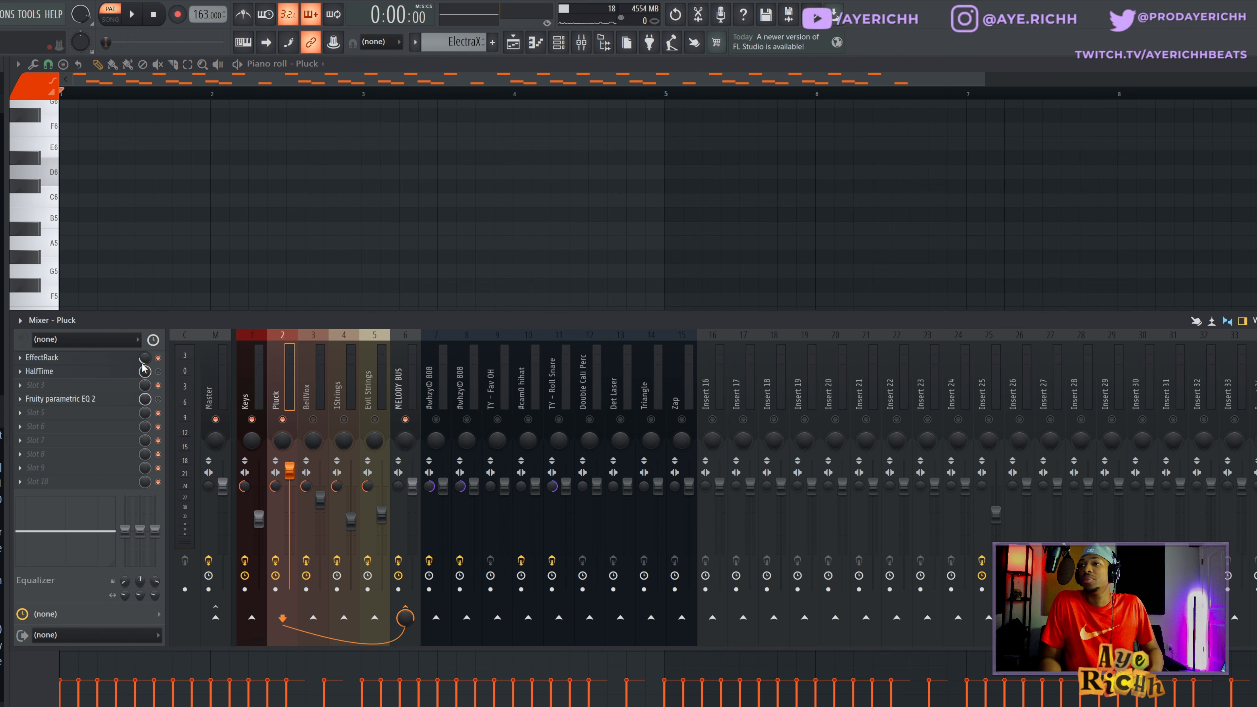
left_click(106, 371)
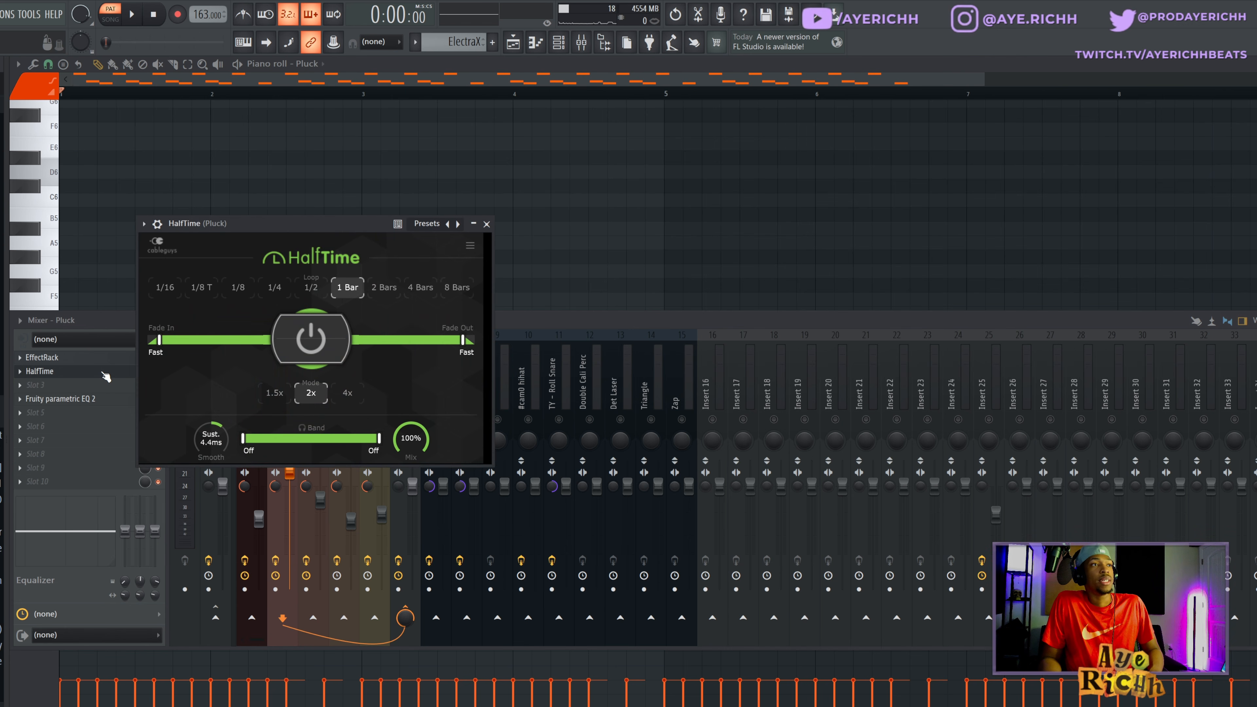
left_click(487, 224)
key("F9")
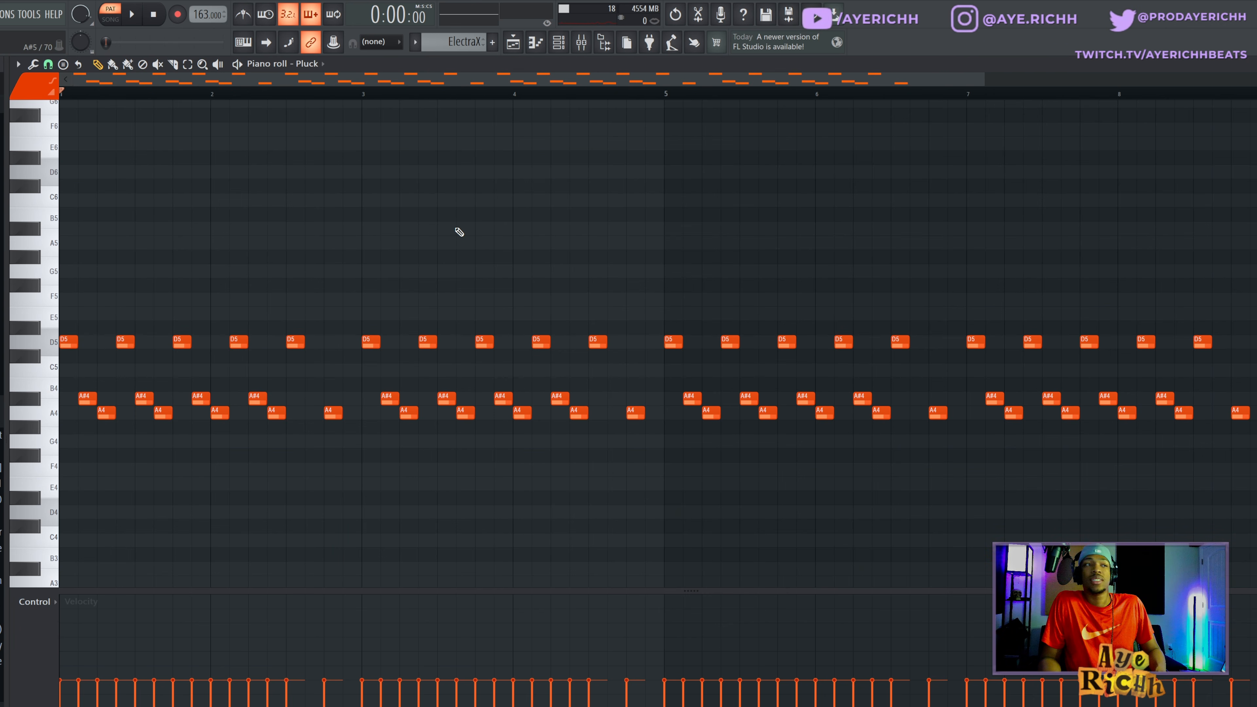
key("space")
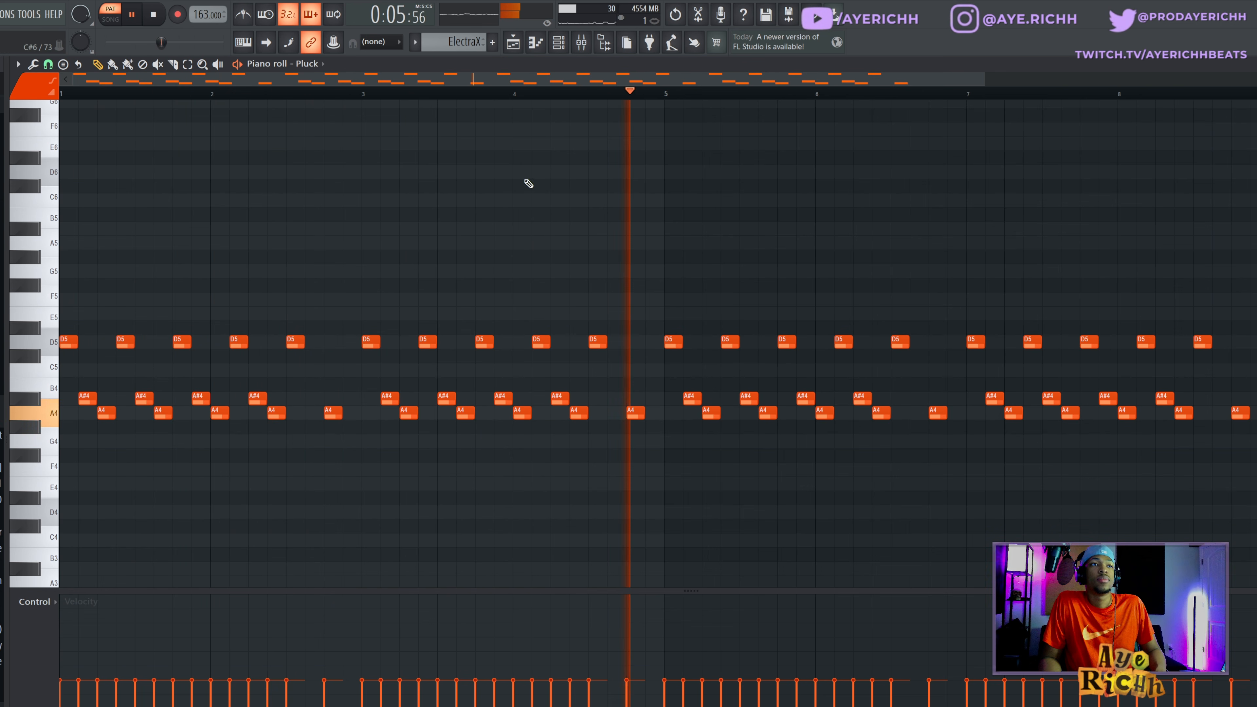
key("space")
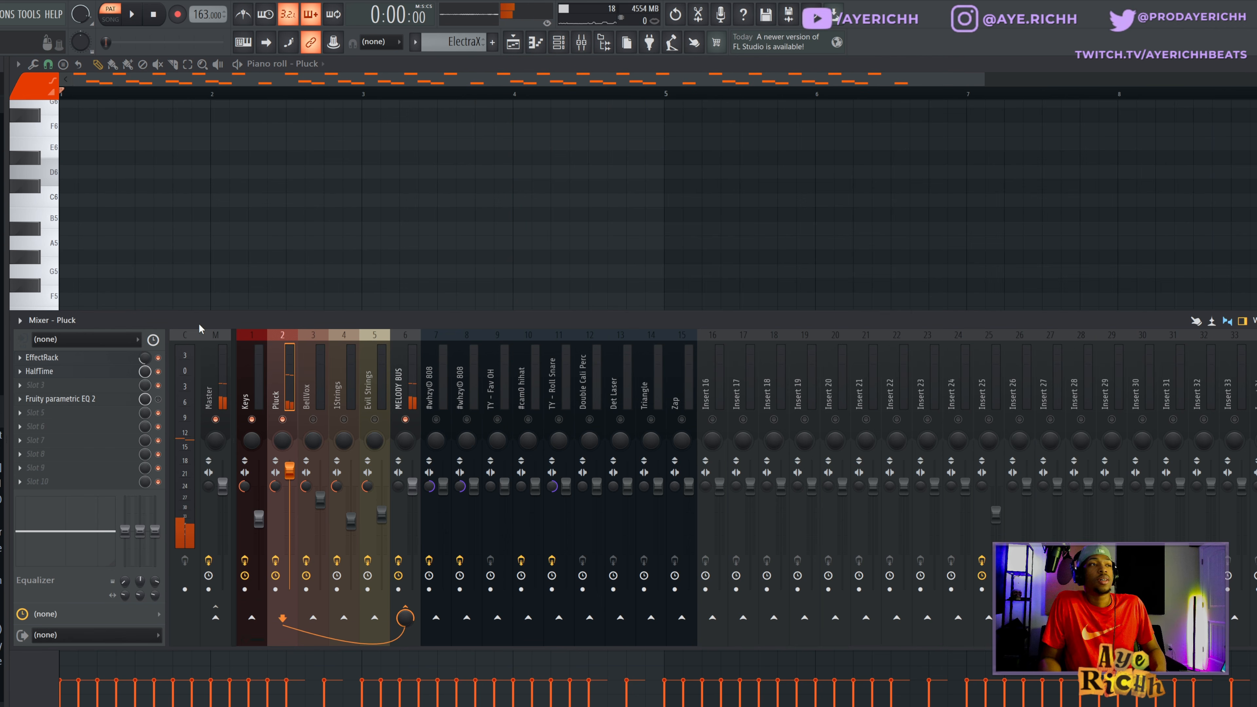
- Examine the Fruity Parametric EQ 2 curve on the Pluck mixer track and start playback of the Pluck pattern
left_click(105, 403)
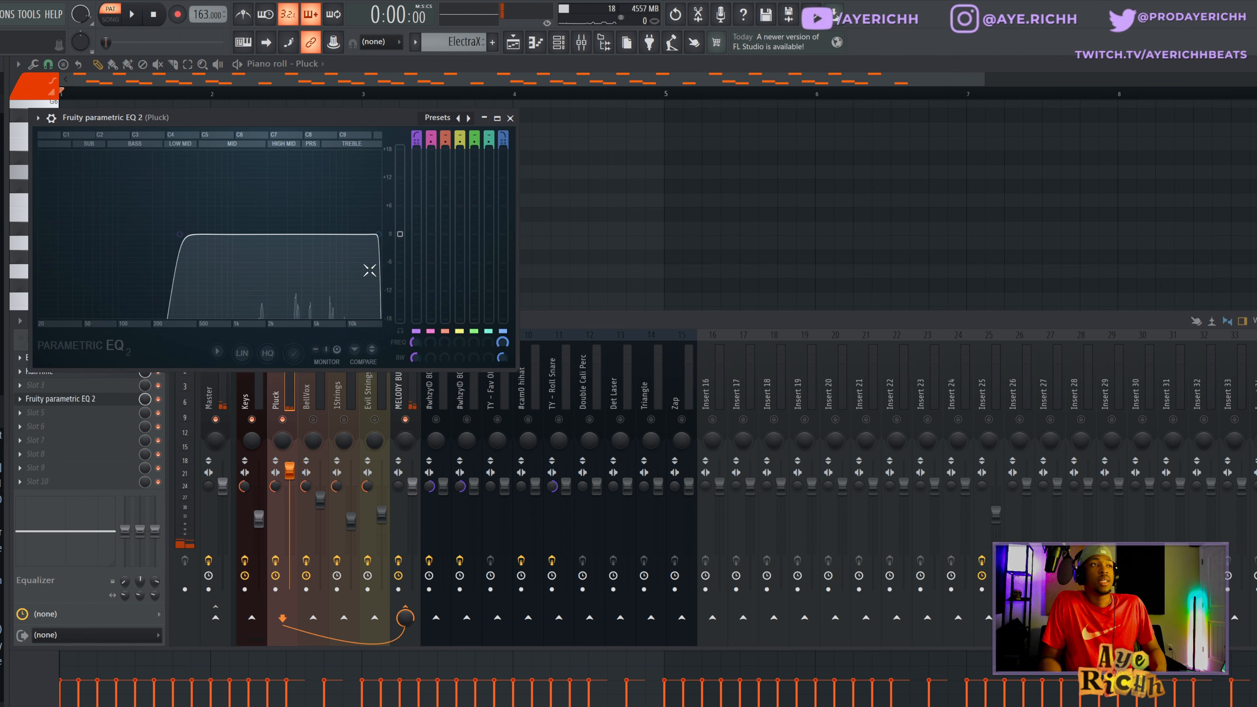
left_click(510, 118)
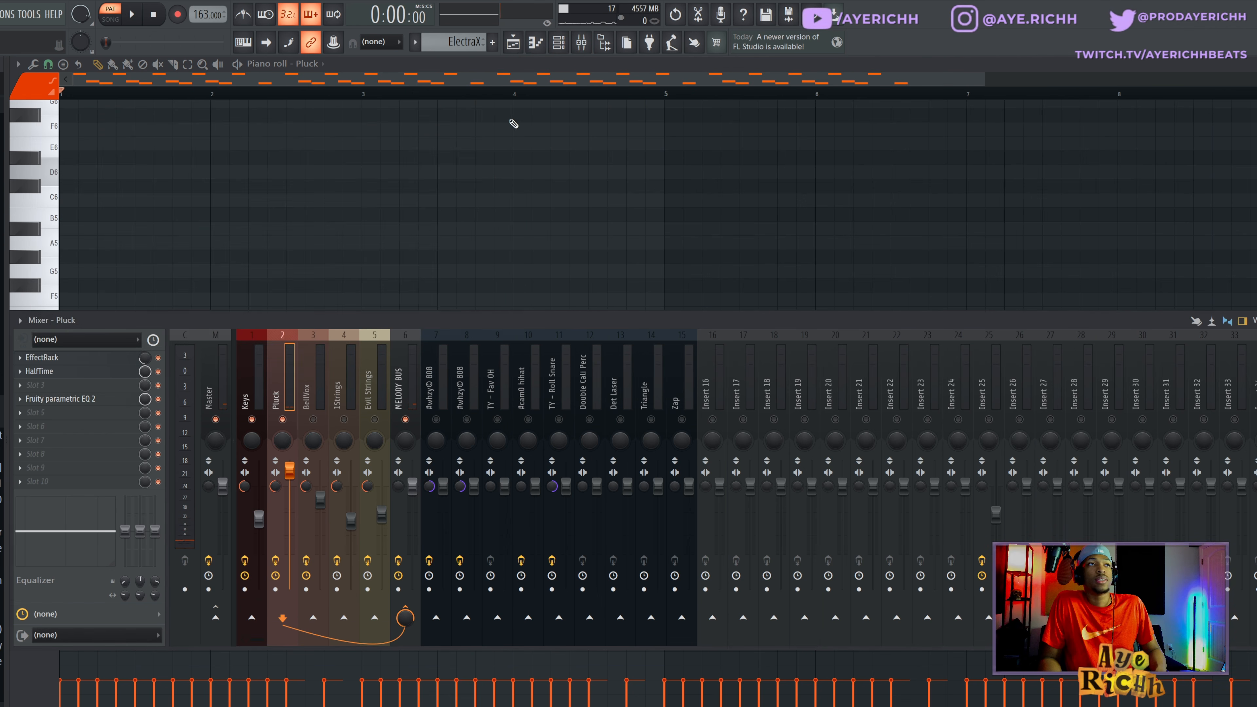
key("F9")
key("space")
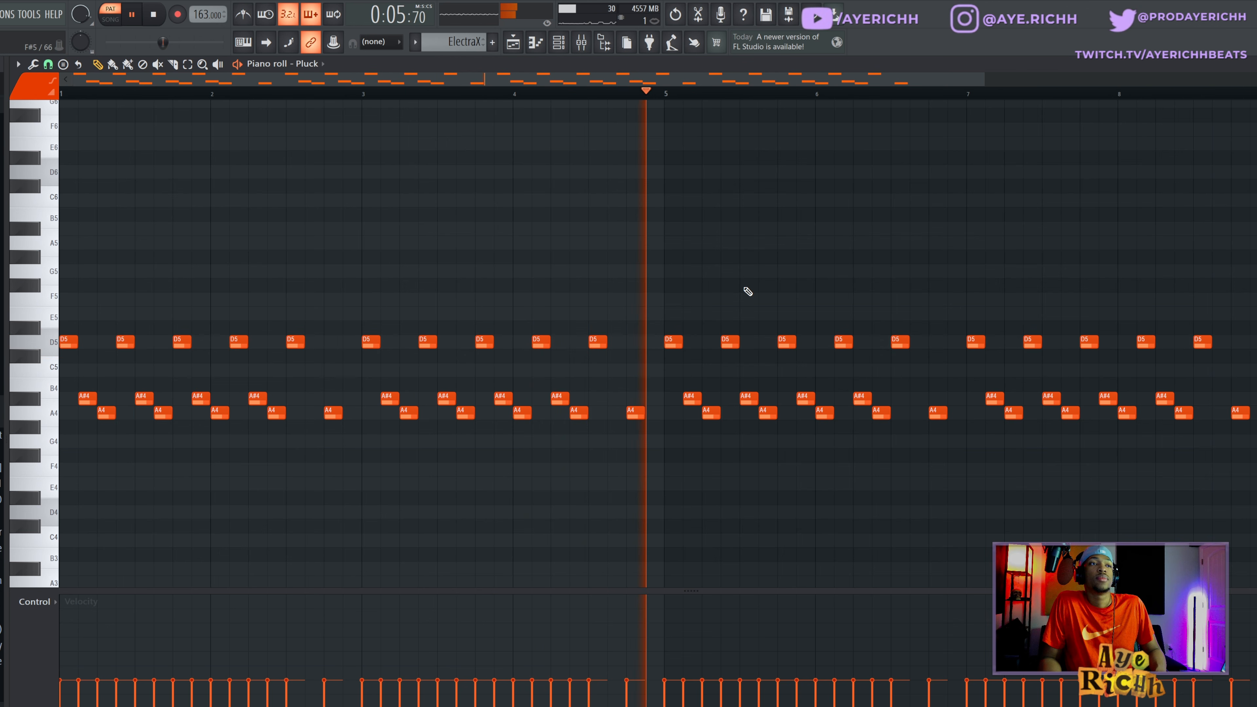
- Stop the Pluck pattern and look through the Xpand!2 preset categories on the BellVox instrument, including the Vocals list
key("space")
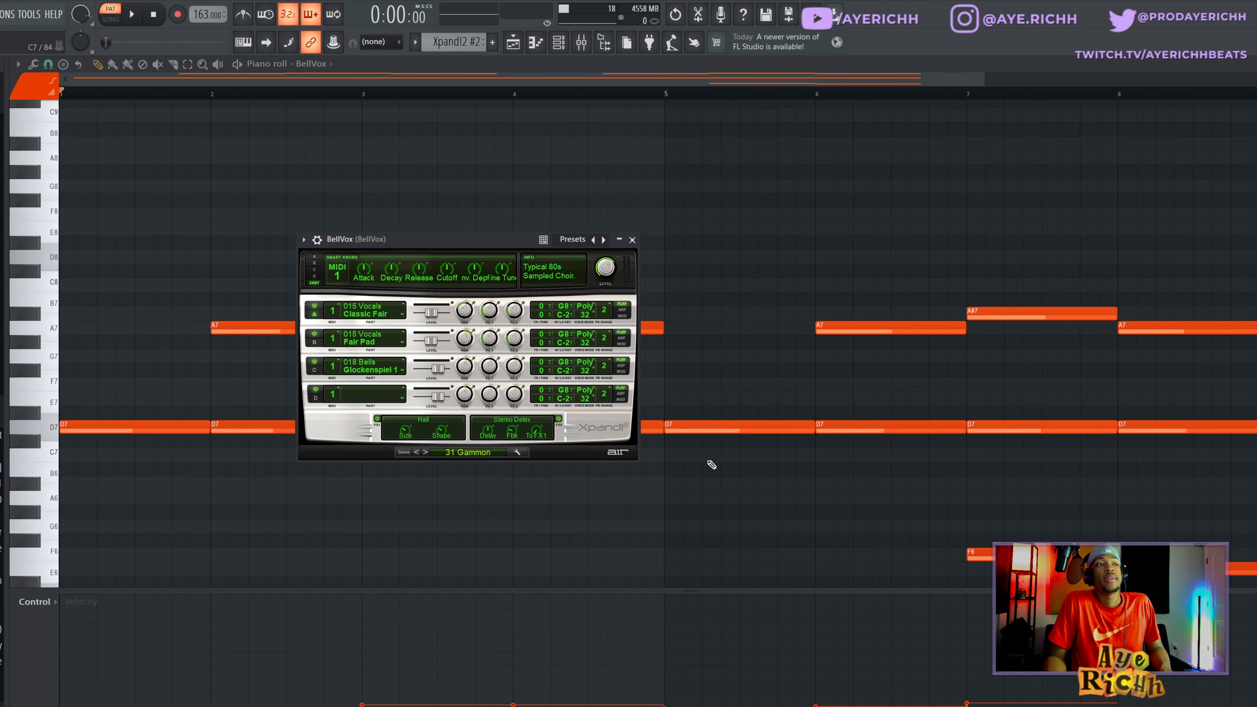
left_click(466, 453)
mouse_move(499, 600)
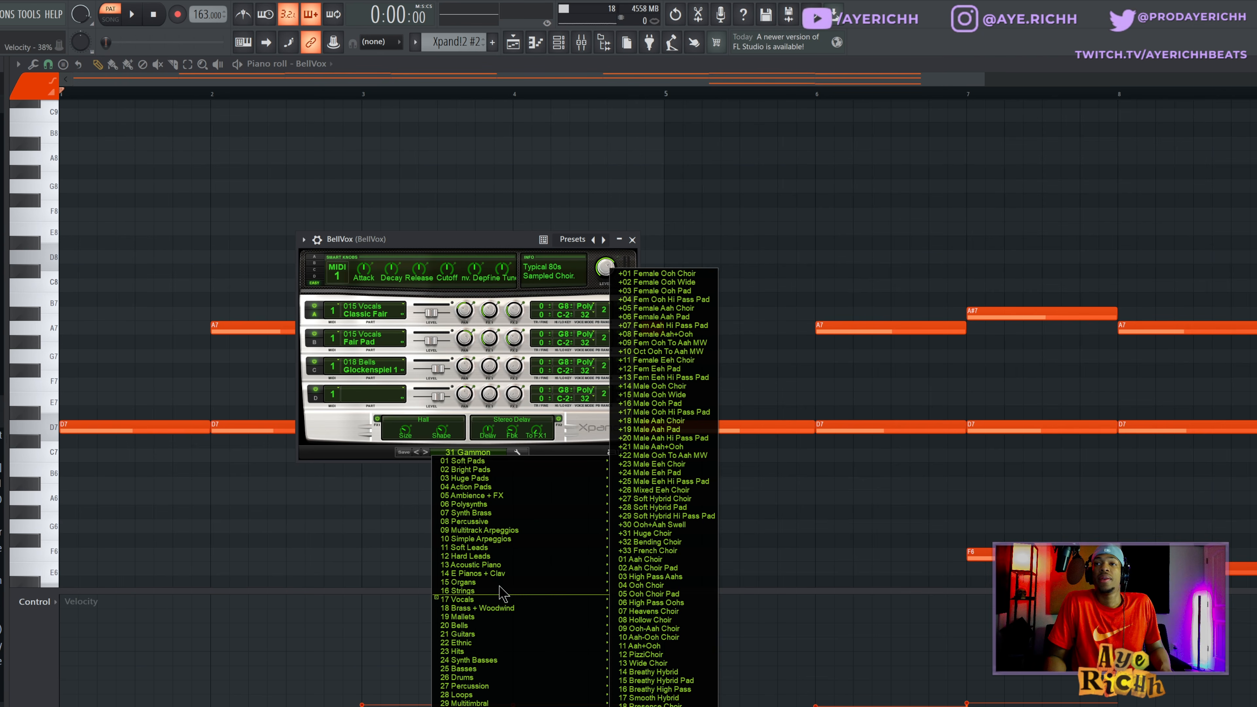
left_click(475, 450)
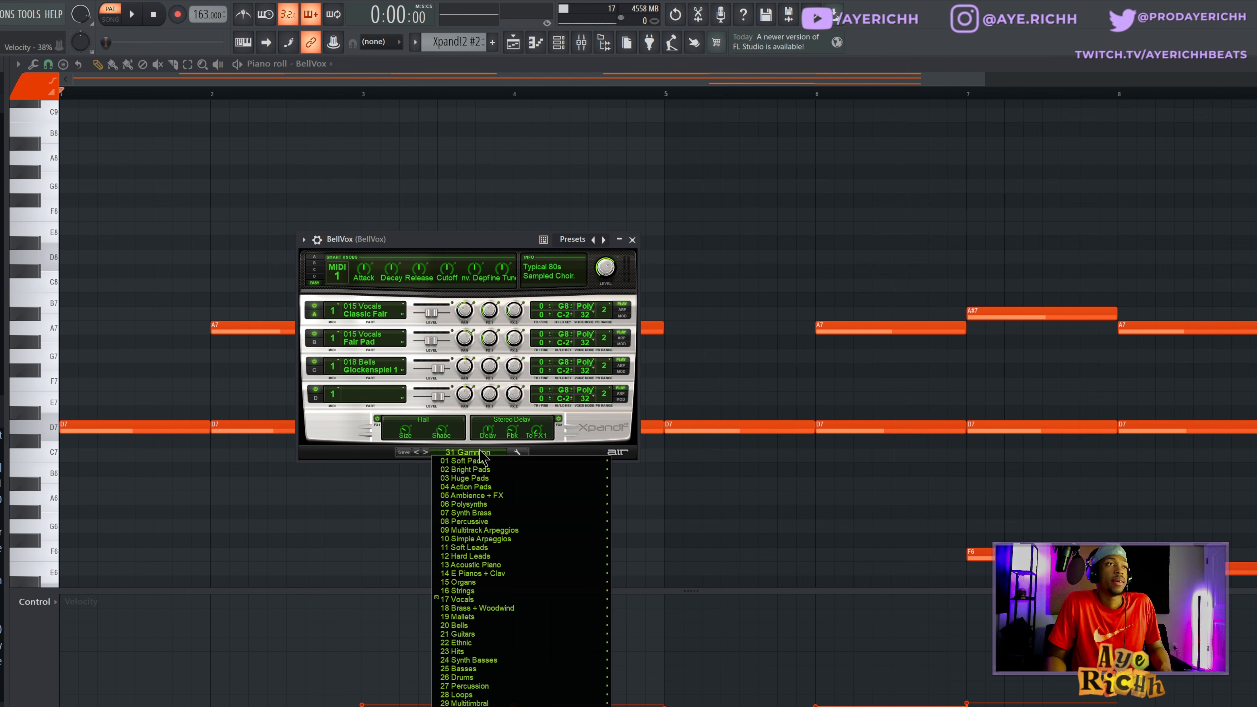
left_click(483, 453)
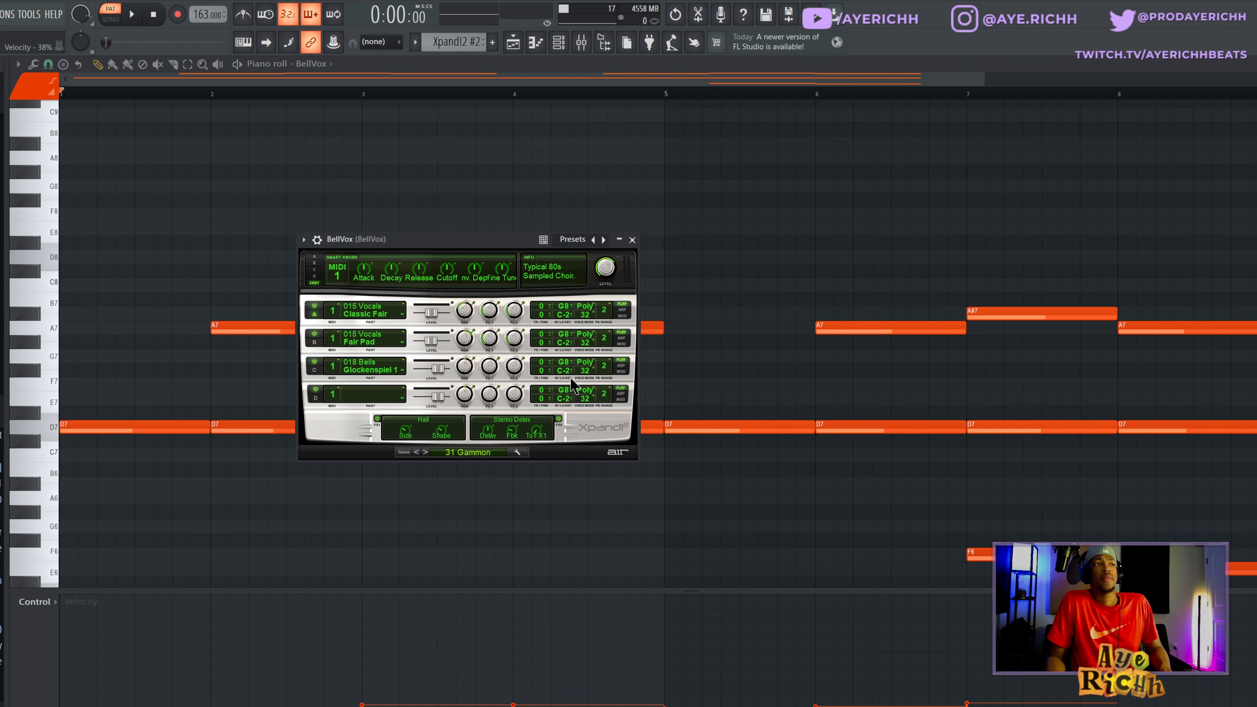
- Close the BellVox instrument's window and audition the full eight-bar BellVox pattern in the piano roll
left_click(633, 241)
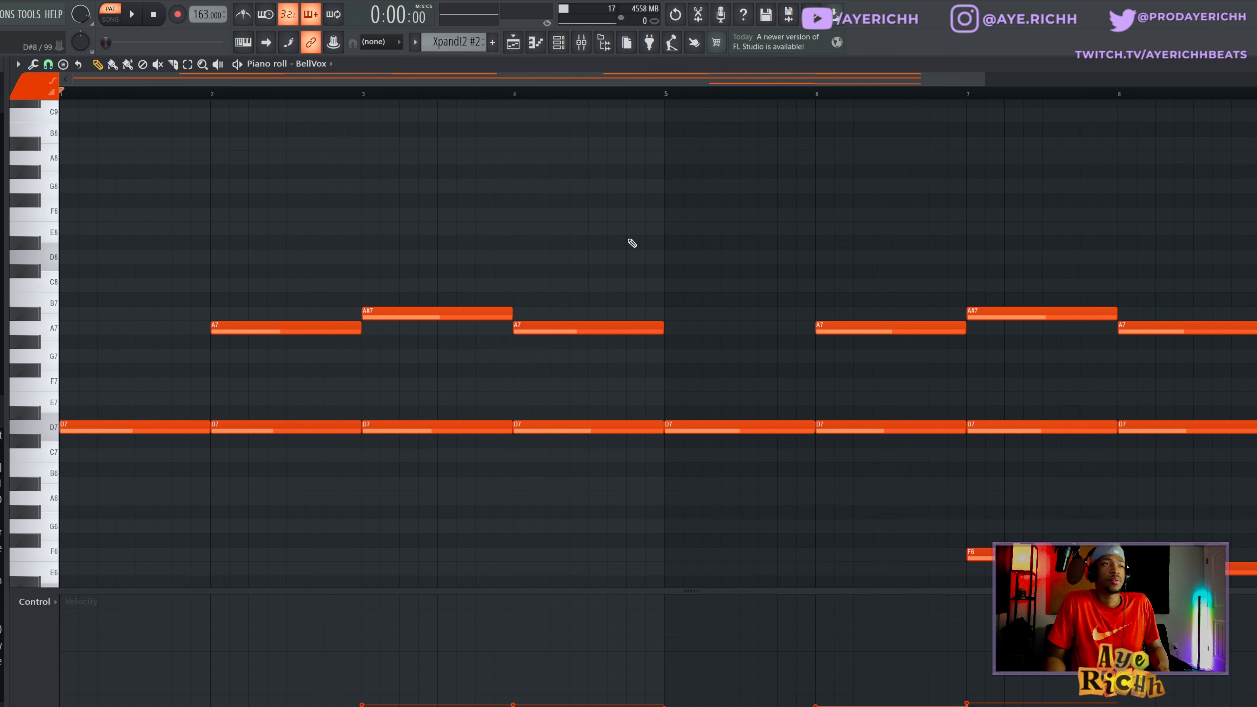
scroll(632, 243, "down", 2)
scroll(644, 258, "down", 3)
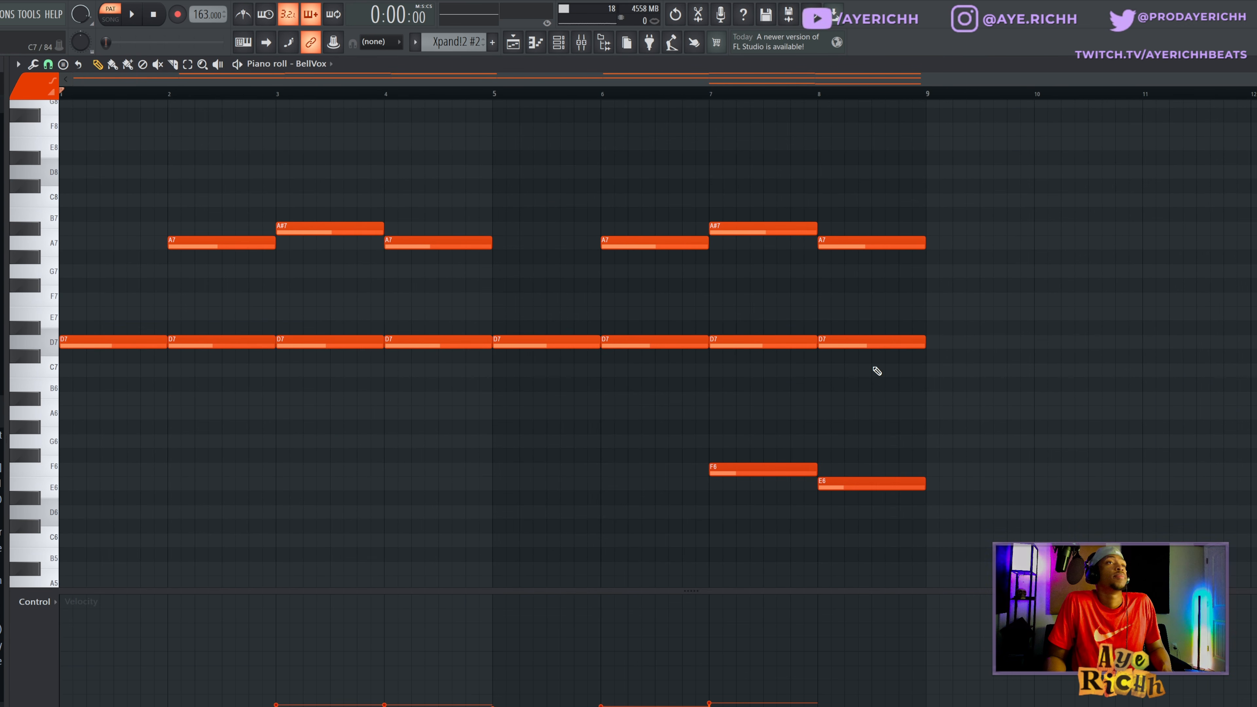
key("space")
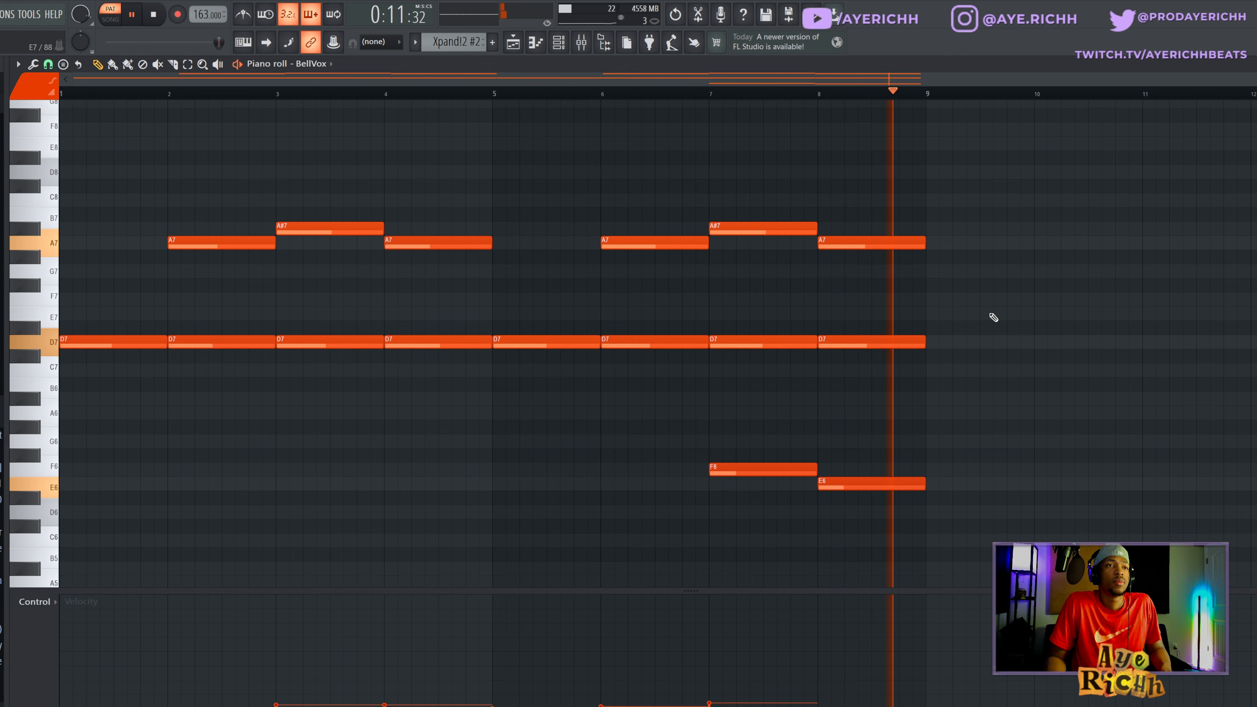
key("space")
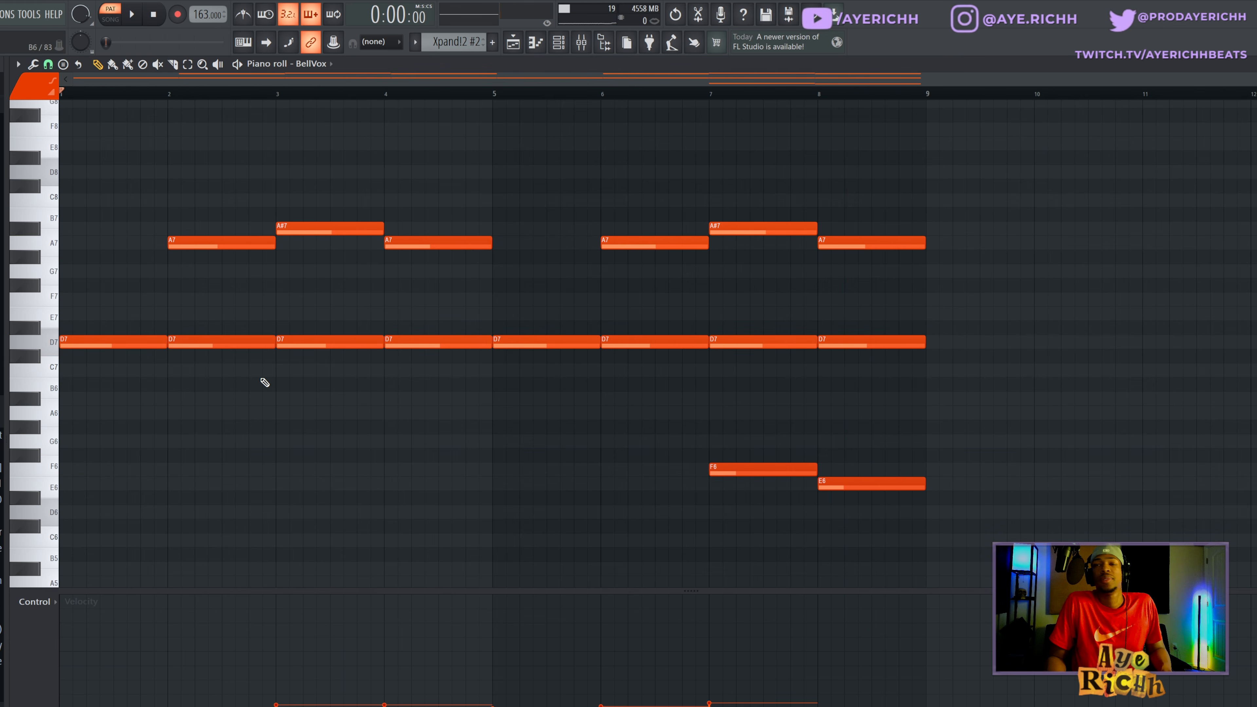
- Highlight the upper A7, A#7, A7 notes in bars 2 to 4 of the BellVox pattern, and clear the selection
scroll(133, 361, "up", 2)
left_click_drag(84, 380, 952, 364)
left_click_drag(177, 251, 468, 308)
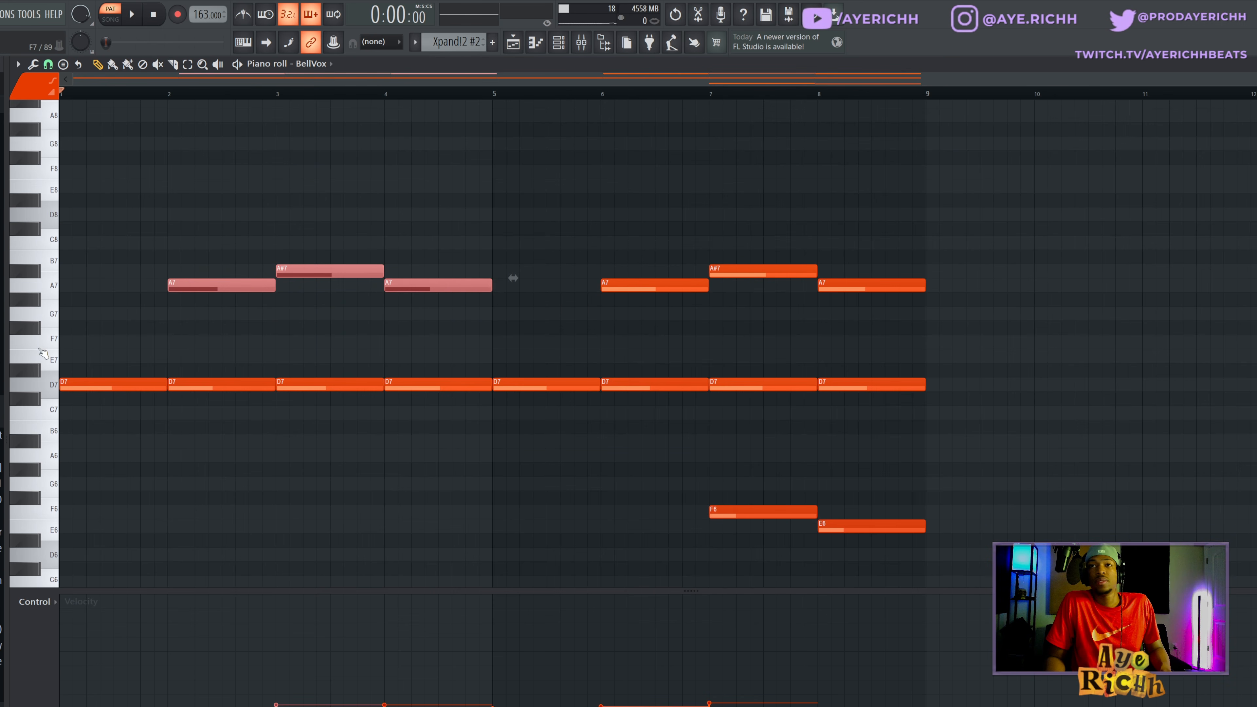
left_click(178, 322)
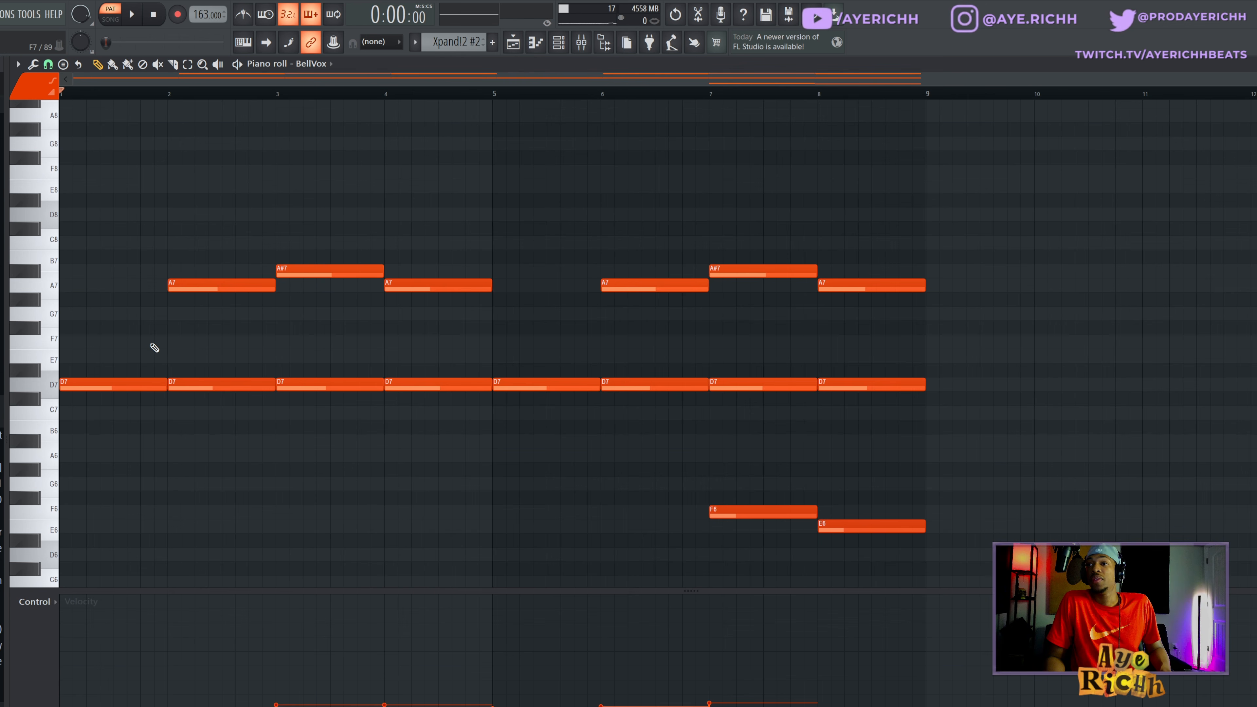
- Try F7 and A7 notes above the first D7 in bar 1 of the BellVox pattern, and remove both
left_click(103, 343)
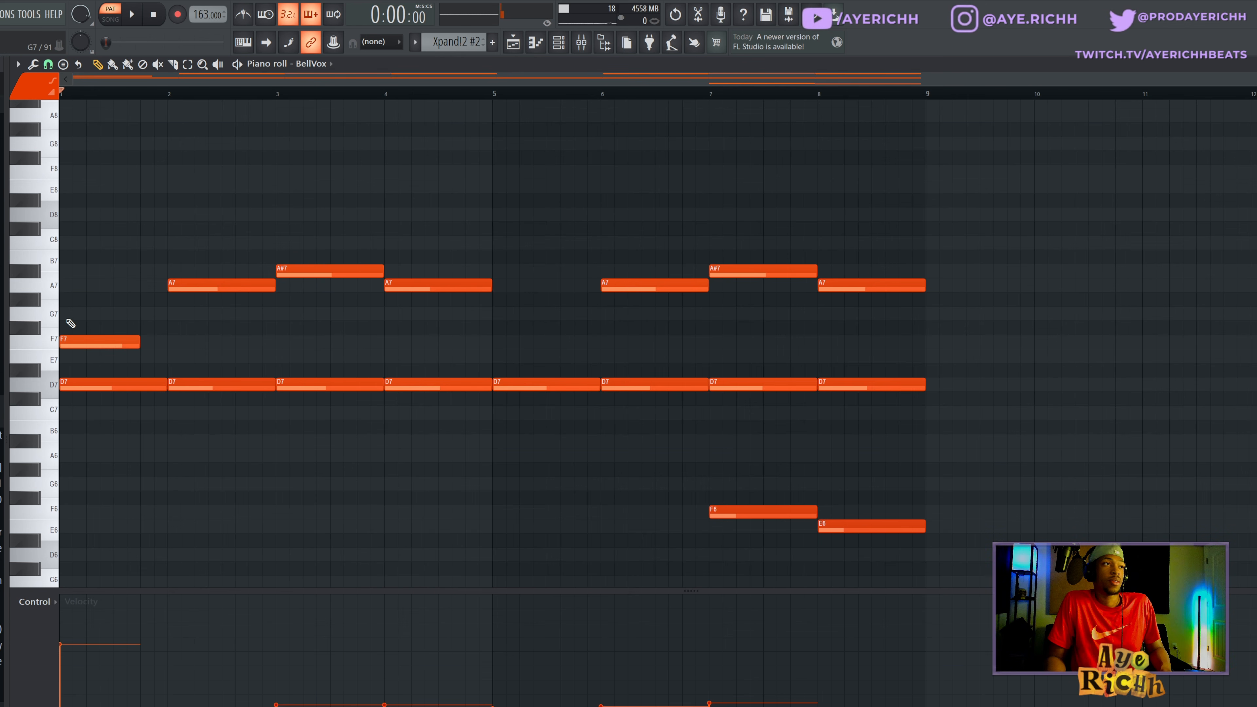
left_click(86, 287)
left_click_drag(100, 265, 100, 332)
right_click(98, 346, "alt")
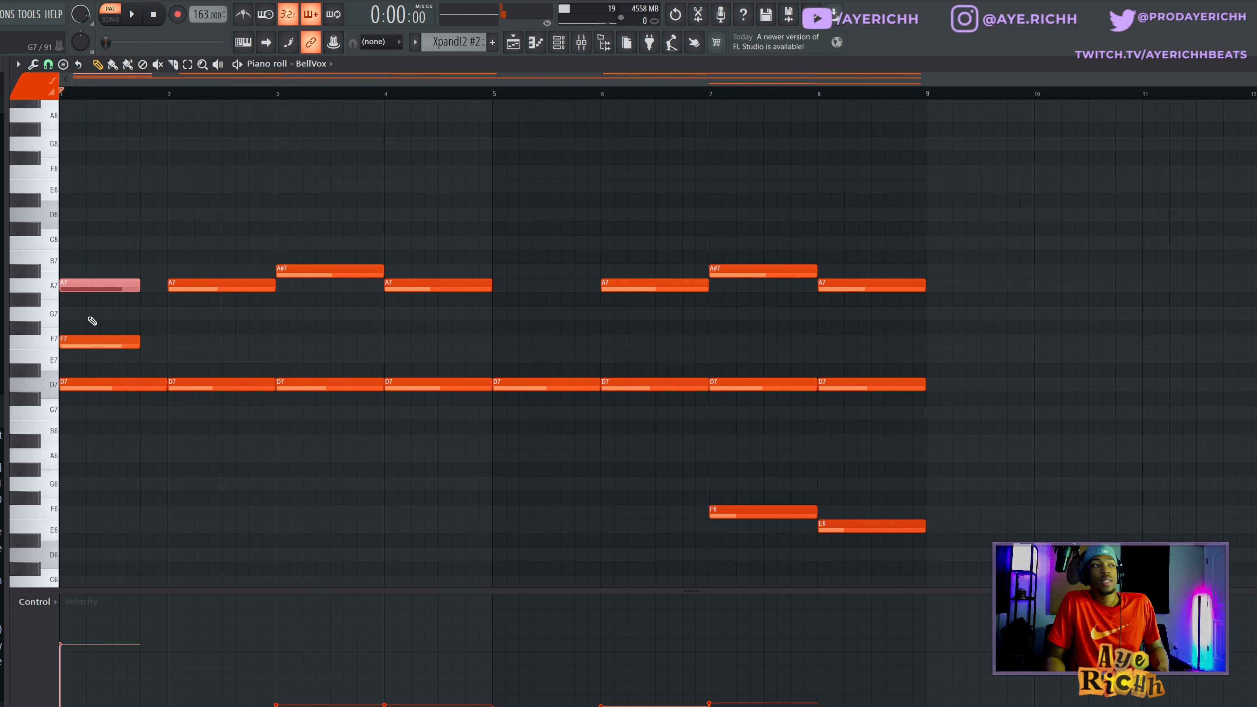
right_click(88, 345)
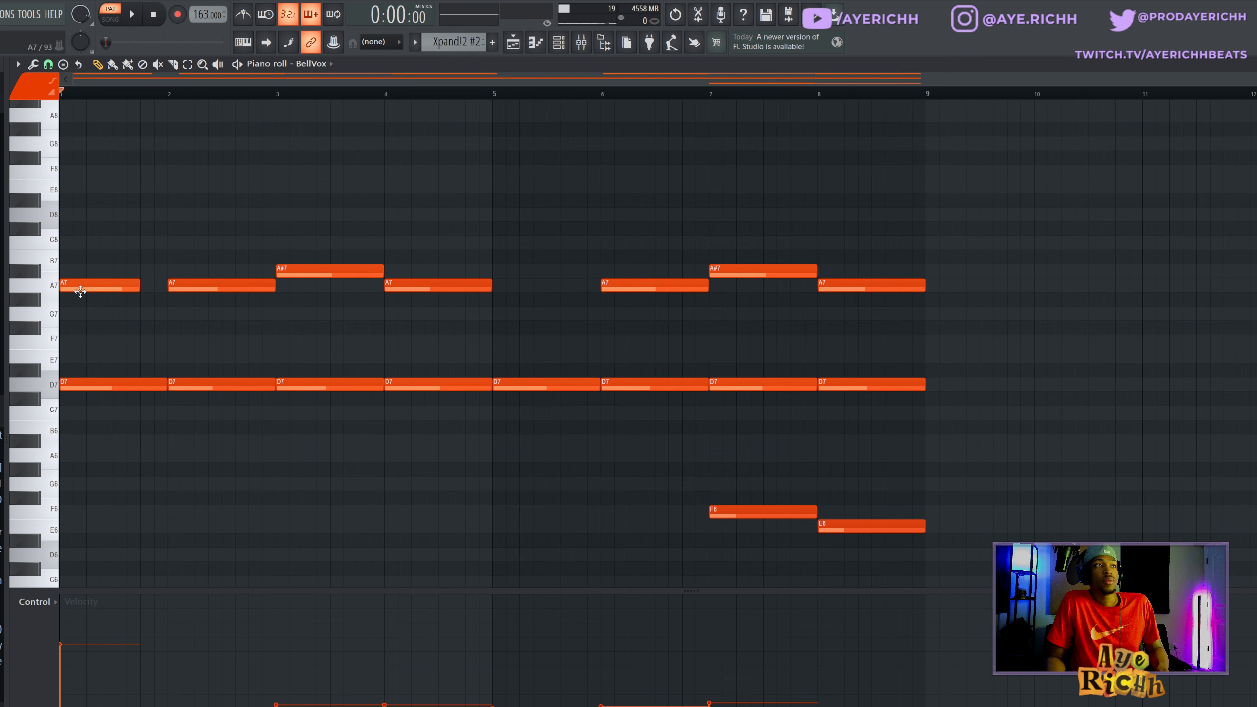
left_click_drag(76, 285, 181, 267)
right_click(181, 268)
left_click_drag(110, 348, 513, 437)
left_click(567, 453, "ctrl")
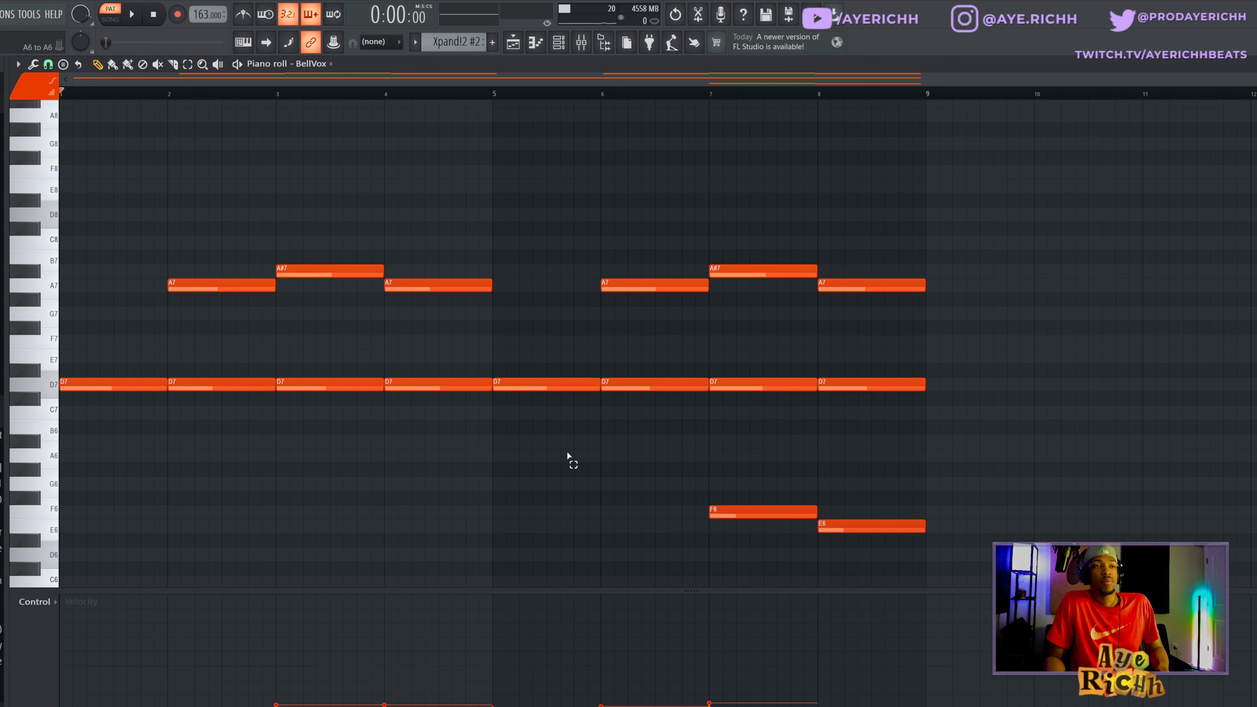
- Try an F7 note in bar 7 of the BellVox pattern, shift it down an octave to F6, and delete it
left_click(710, 346)
left_click(781, 340, "ctrl")
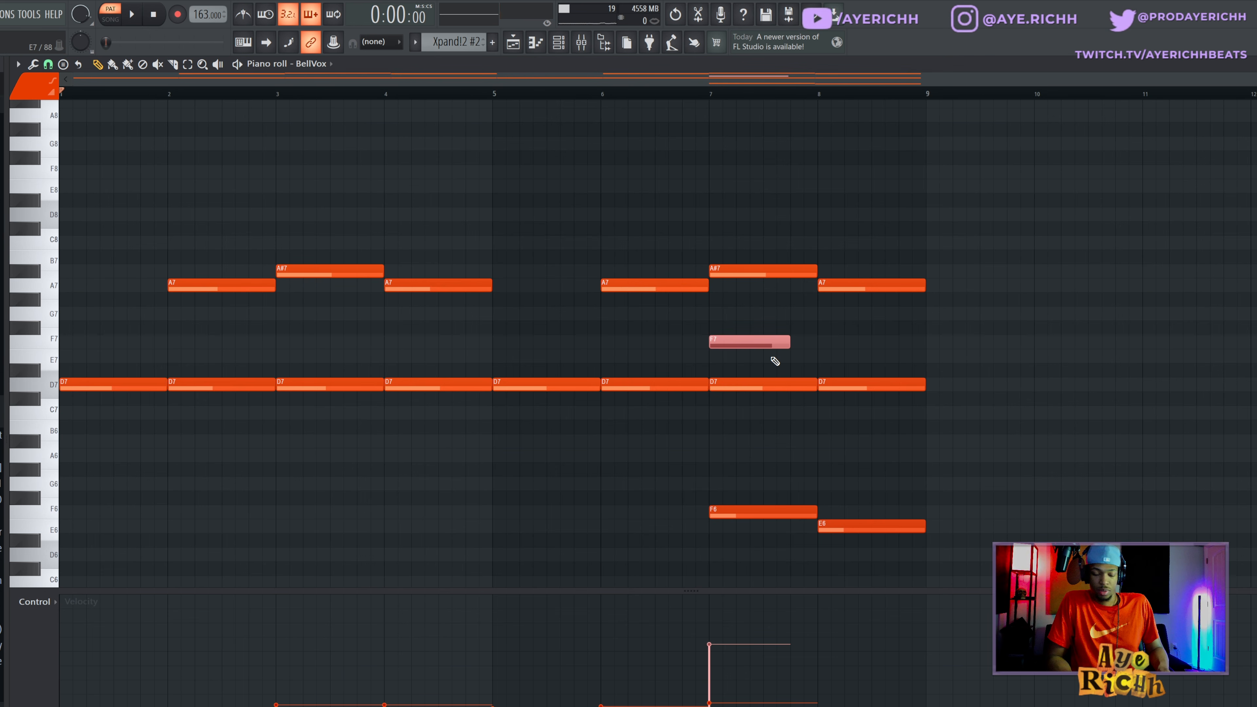
key("ctrl+Down")
right_click(738, 514)
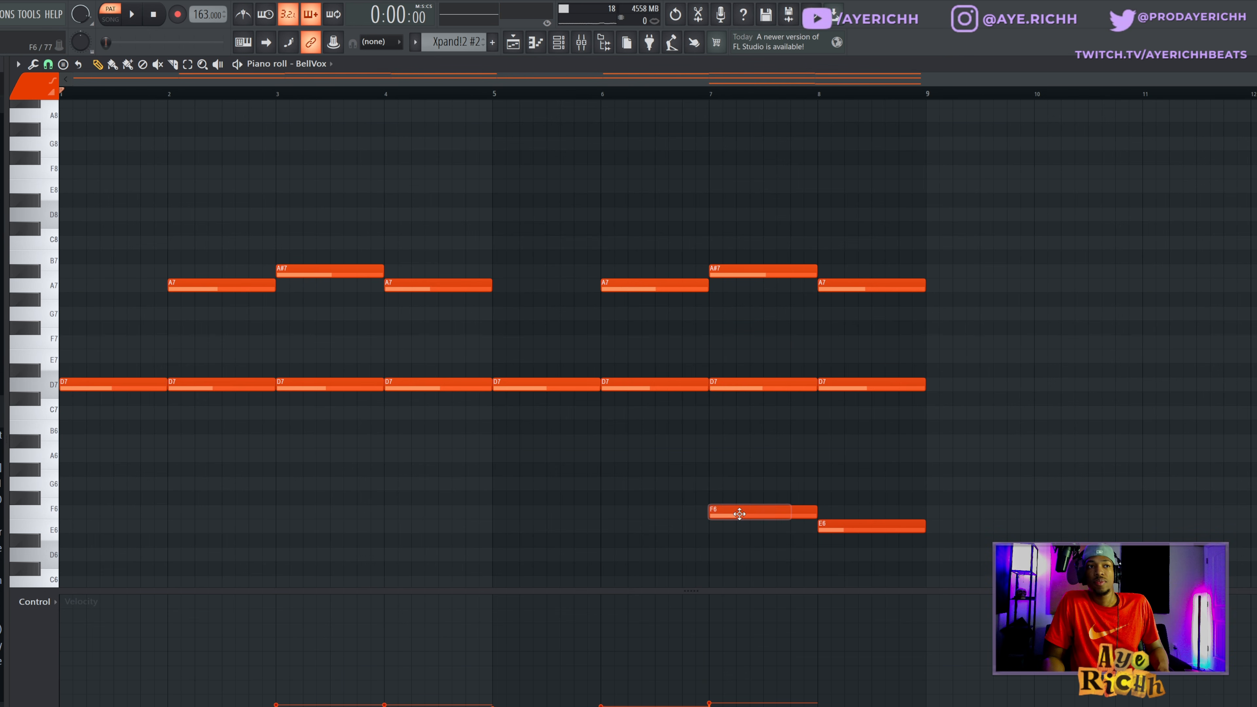
left_click_drag(841, 509, 808, 508)
right_click(837, 514)
- Scrub across bars 7 and 8 of the BellVox pattern to hear the stacked notes
right_click(759, 397, "alt")
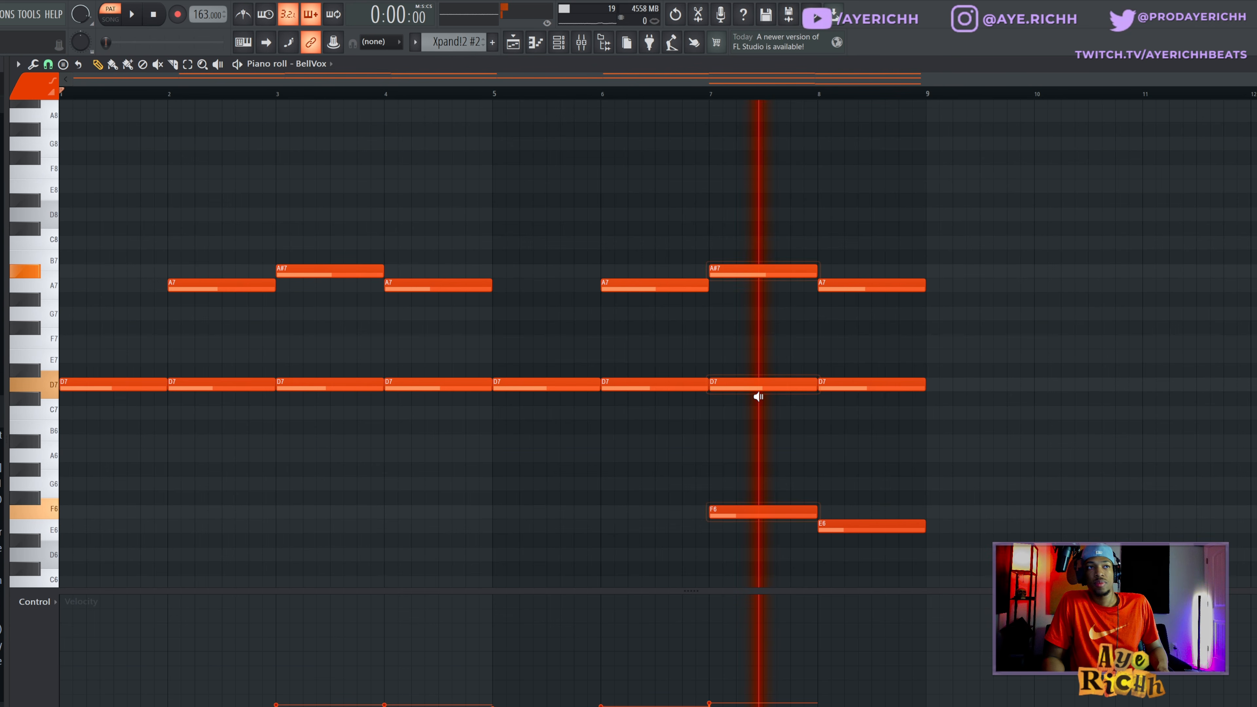
left_click_drag(759, 396, 871, 388)
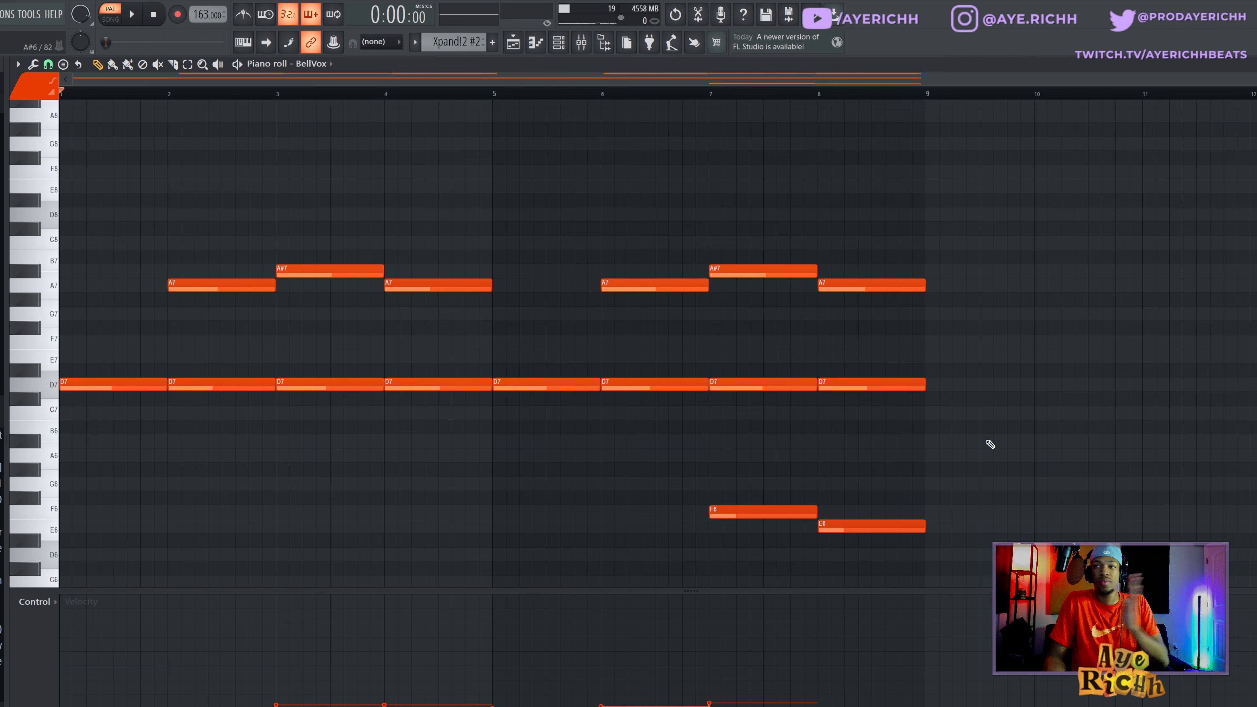
- Examine the EffectRack chain and the PanMan_2 settings on the BellVox mixer track, closing each effect window
key("F9")
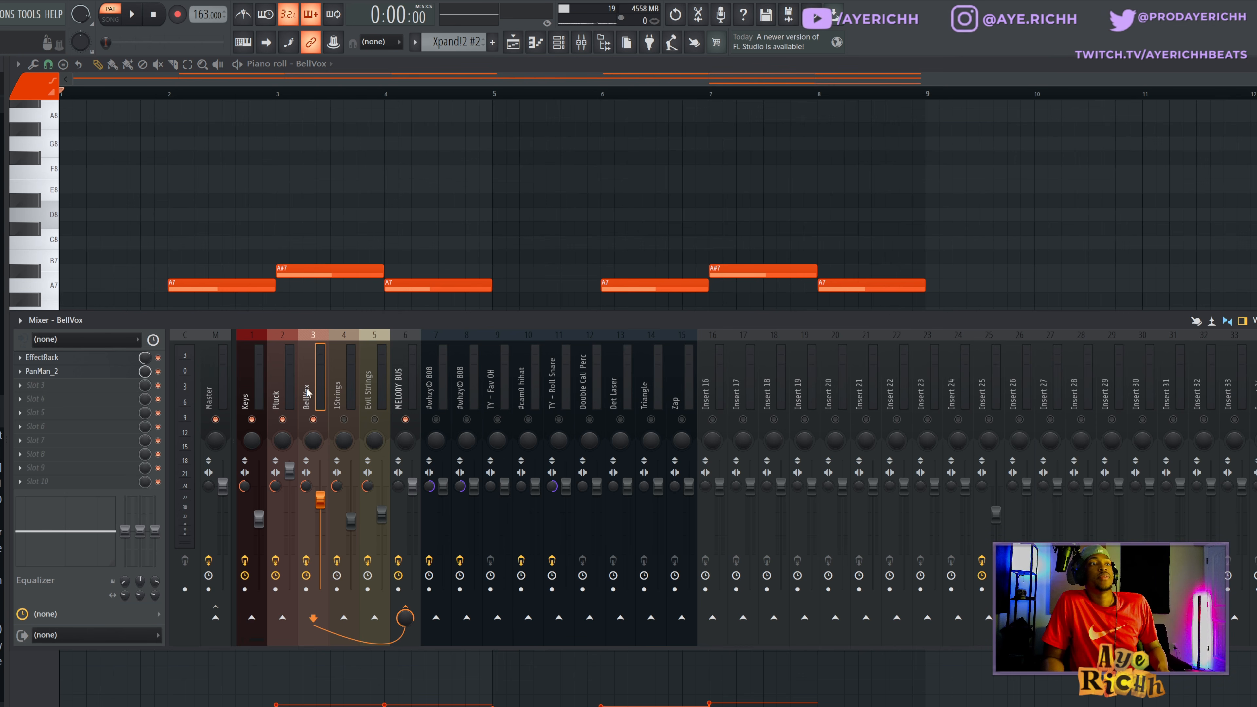
left_click(95, 361)
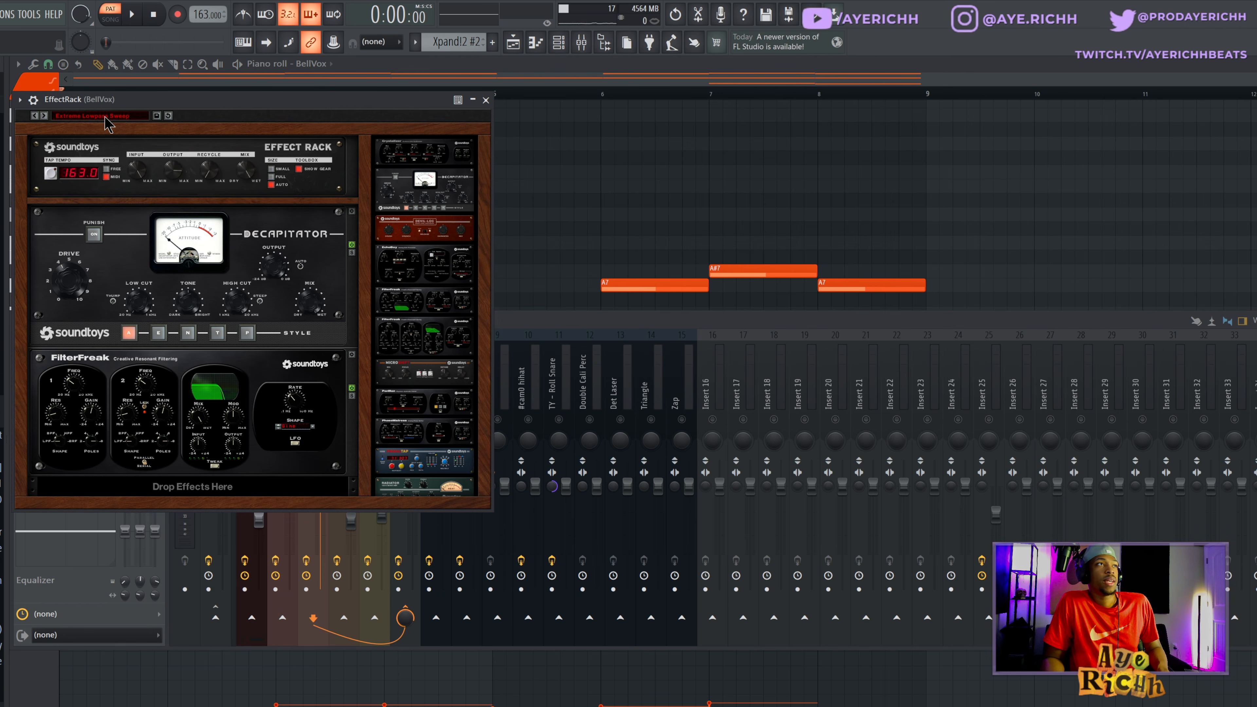
left_click(485, 100)
left_click(93, 375)
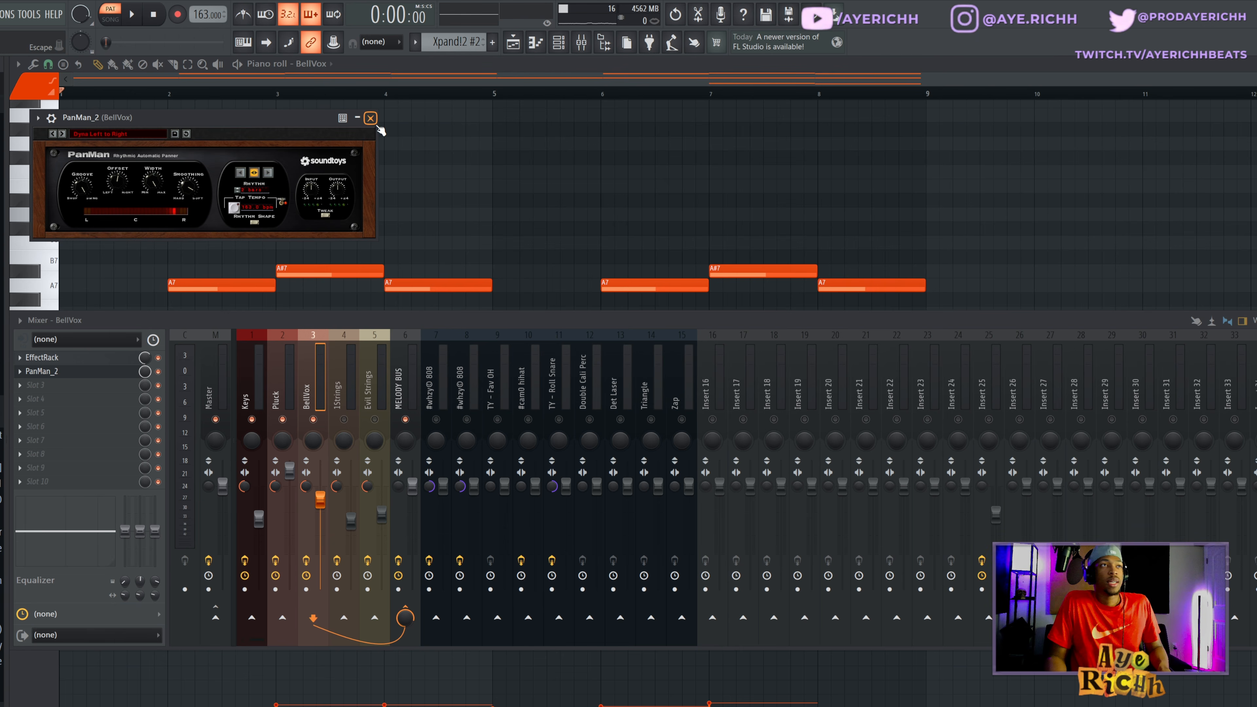
left_click(370, 118)
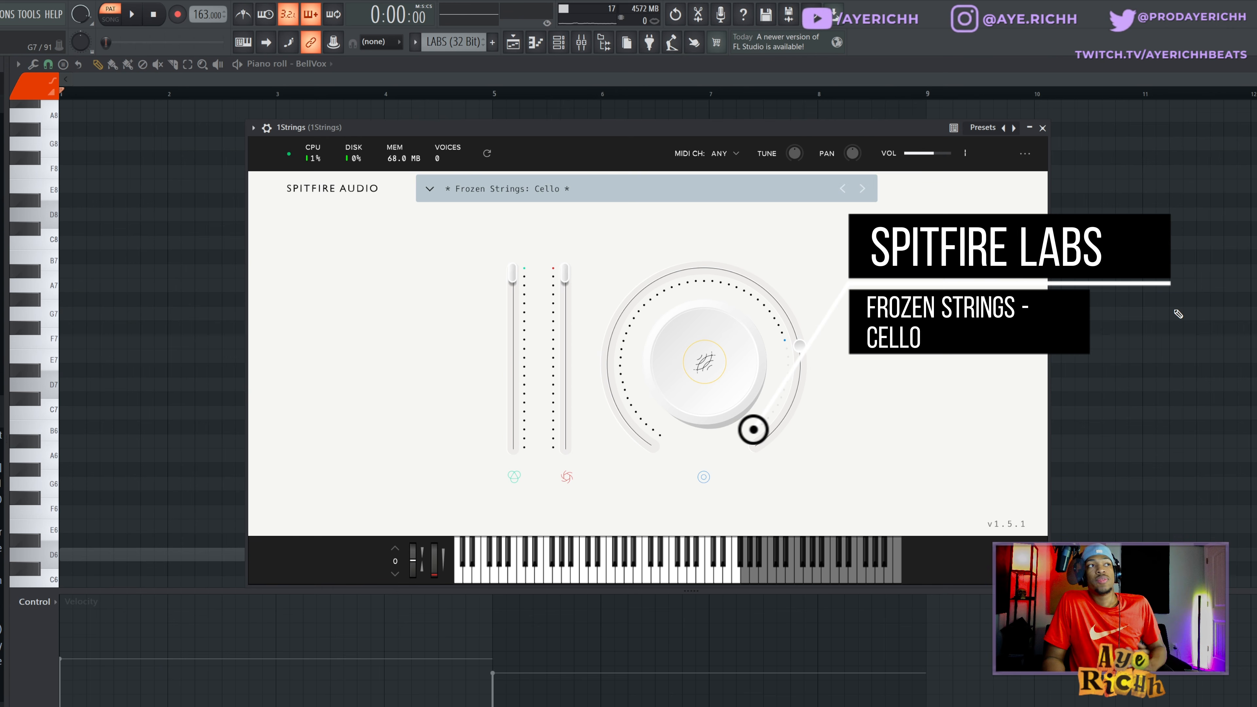
- Close the 1Strings instrument's window and switch the piano roll from BellVox to the 1Strings notes
right_click(1144, 321)
scroll(859, 389, "down", 5)
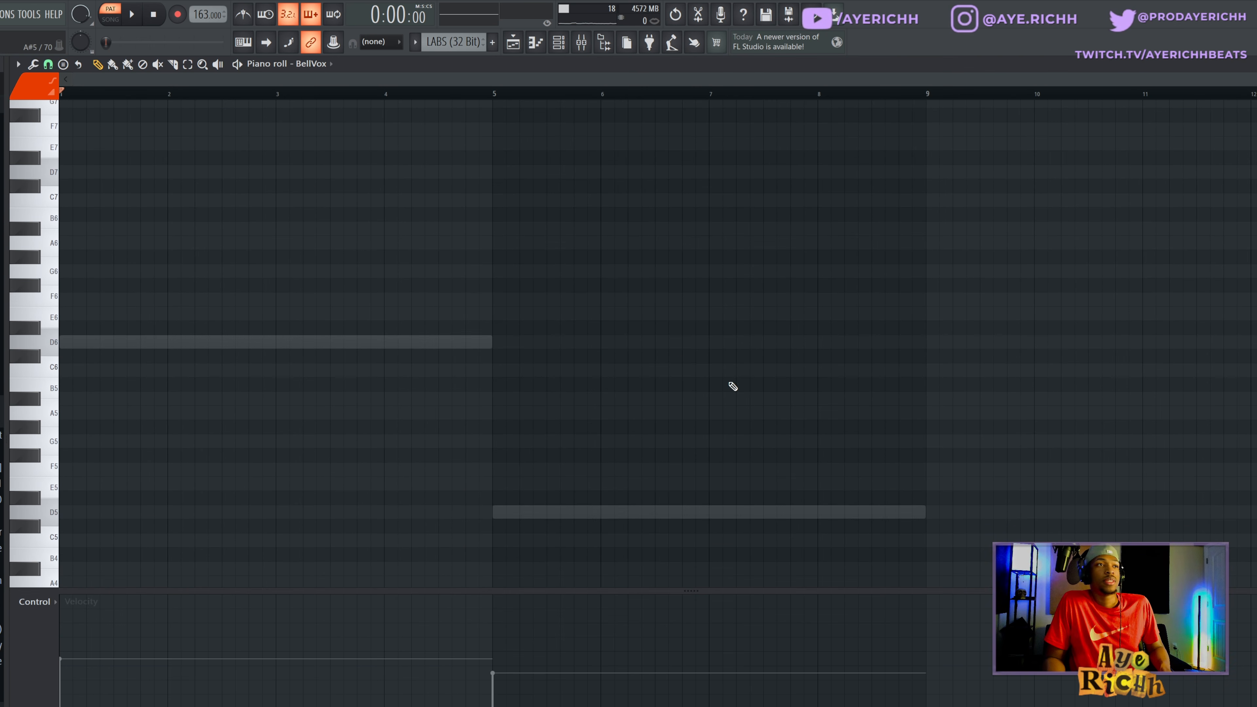
left_click(311, 64)
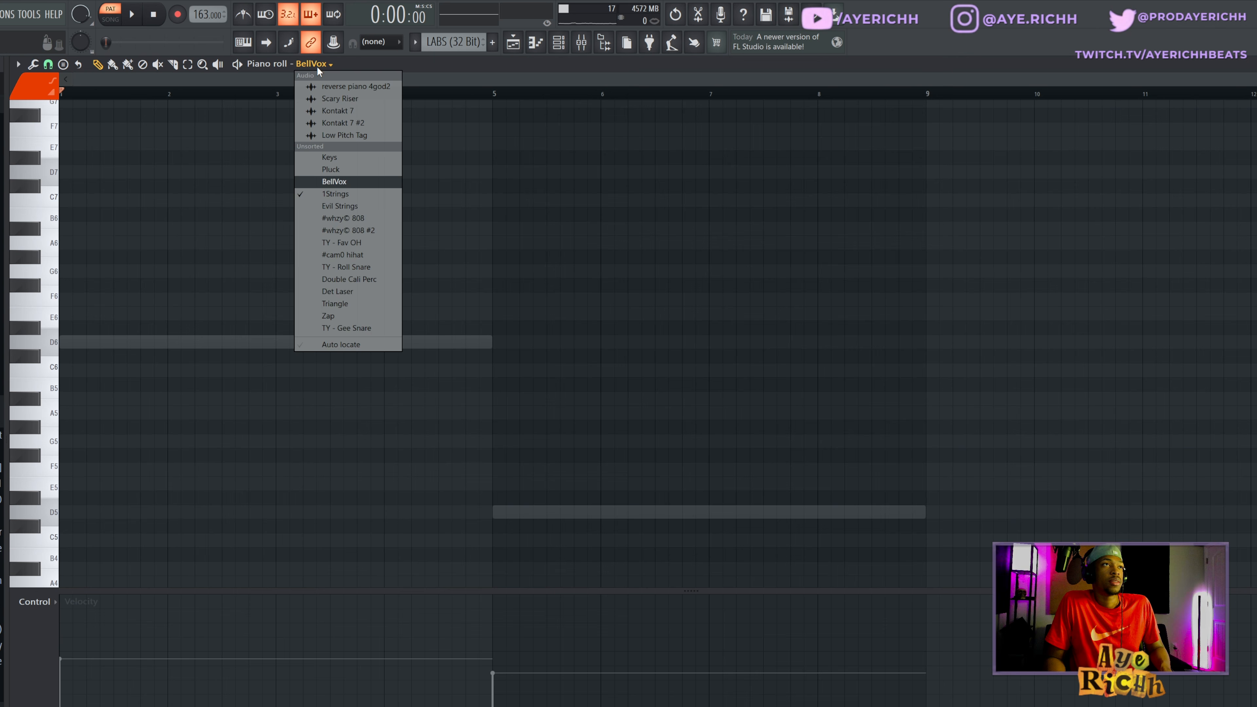
left_click(342, 197)
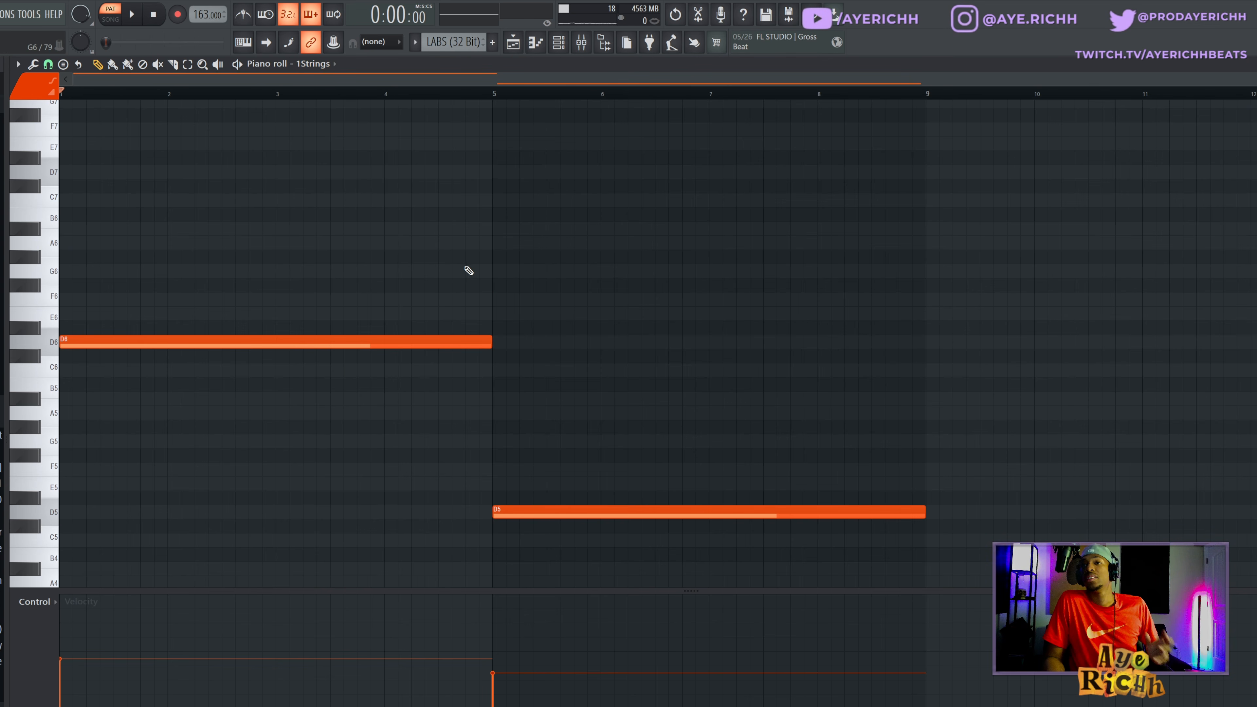
- Select the long D6 and D5 notes of 1Strings and audition the pattern
left_click_drag(128, 297, 800, 592)
key("space")
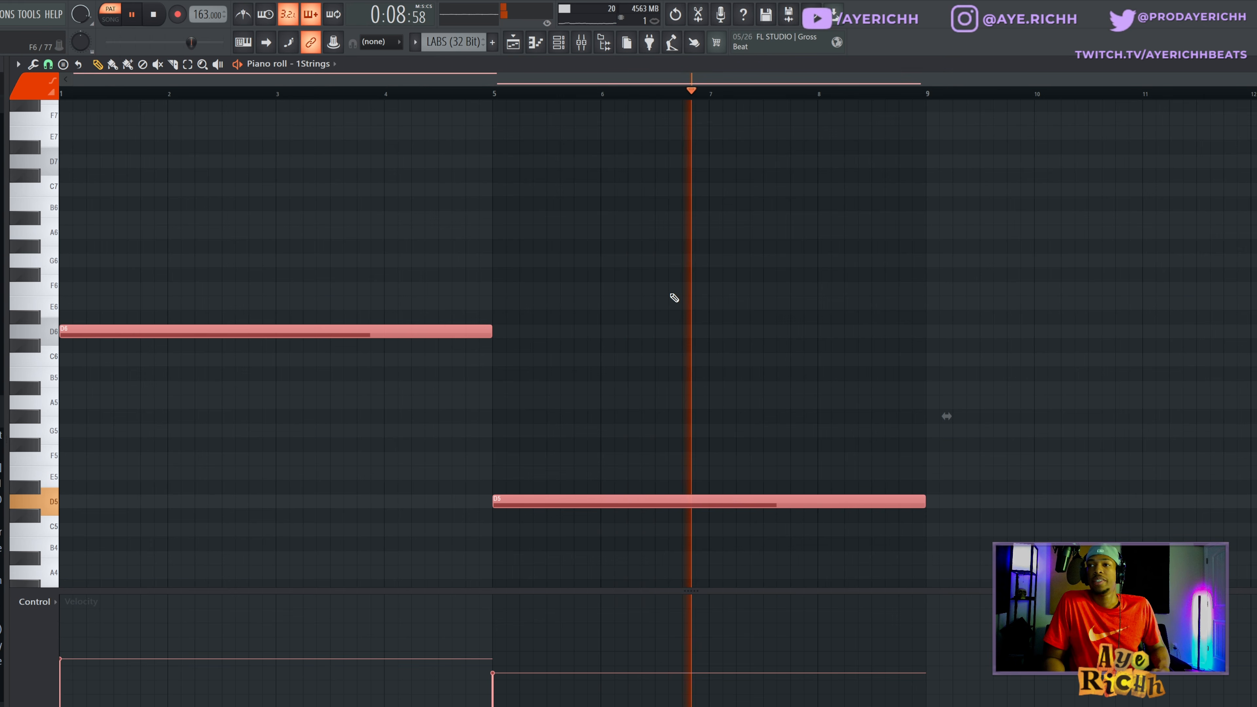
key("space")
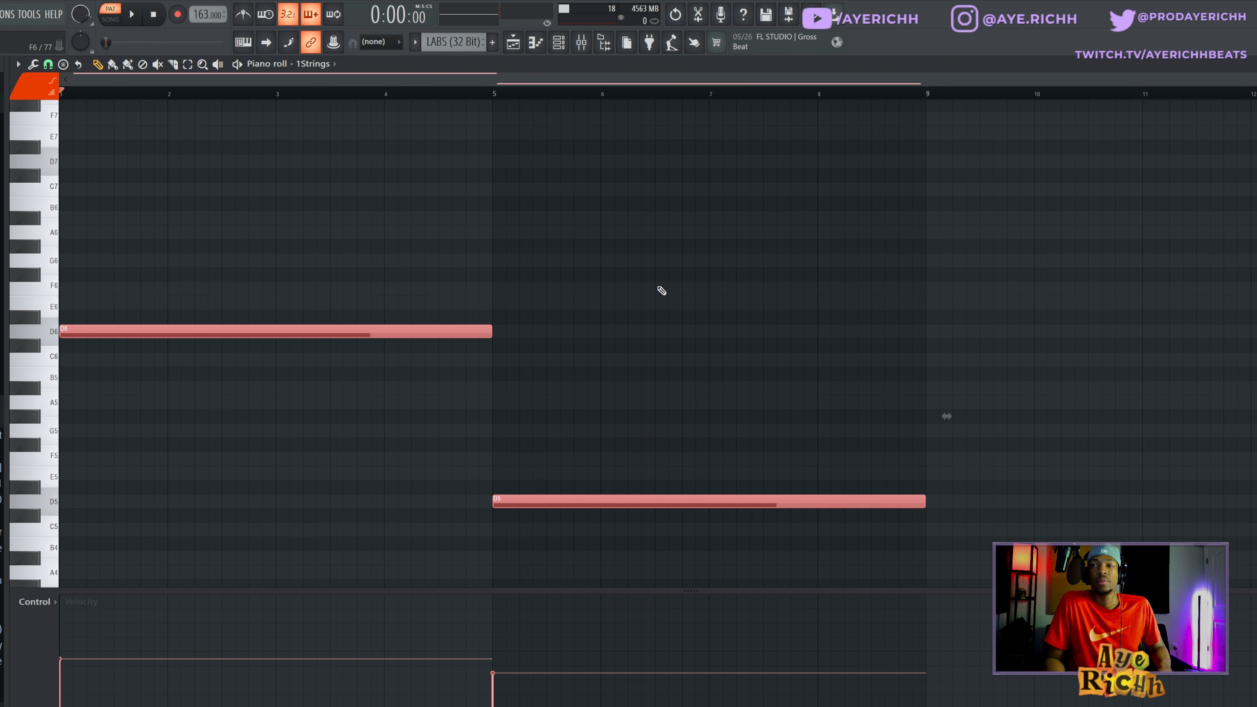
- Examine the Fruity Stereo Enhancer with its preset list and the ValhallaVintageVerb settings on the 1Strings mixer track
key("F9")
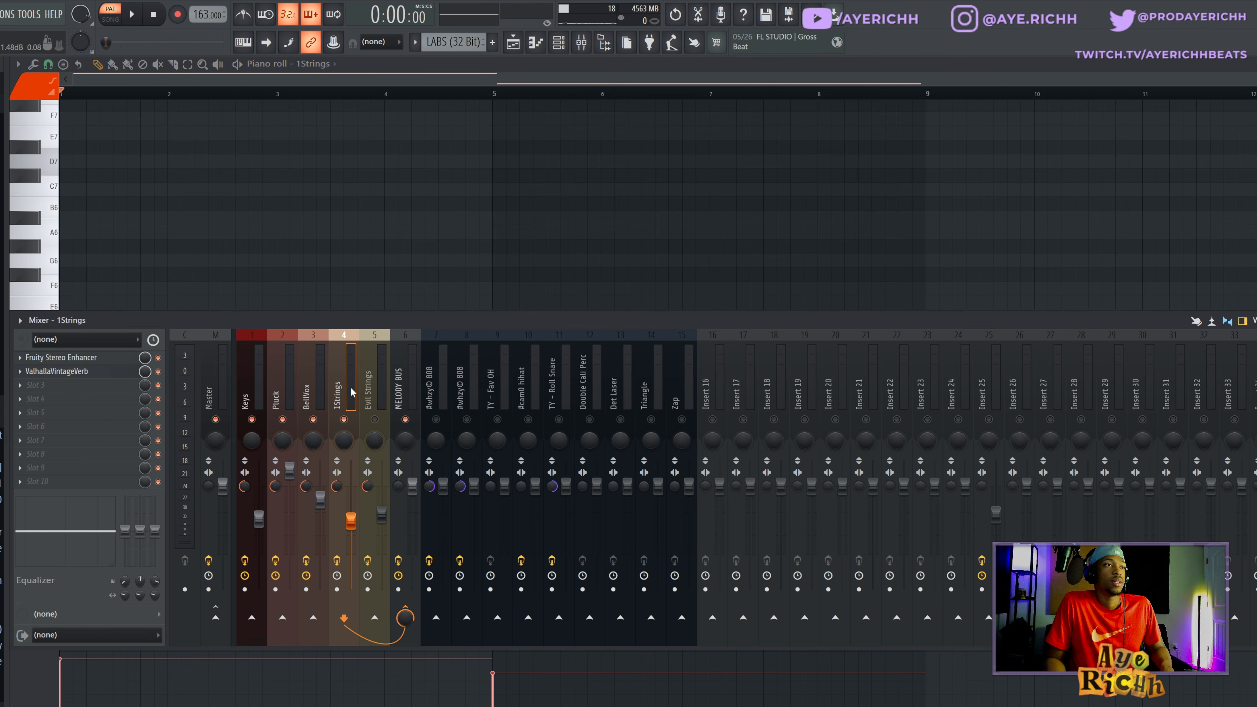
left_click(55, 357)
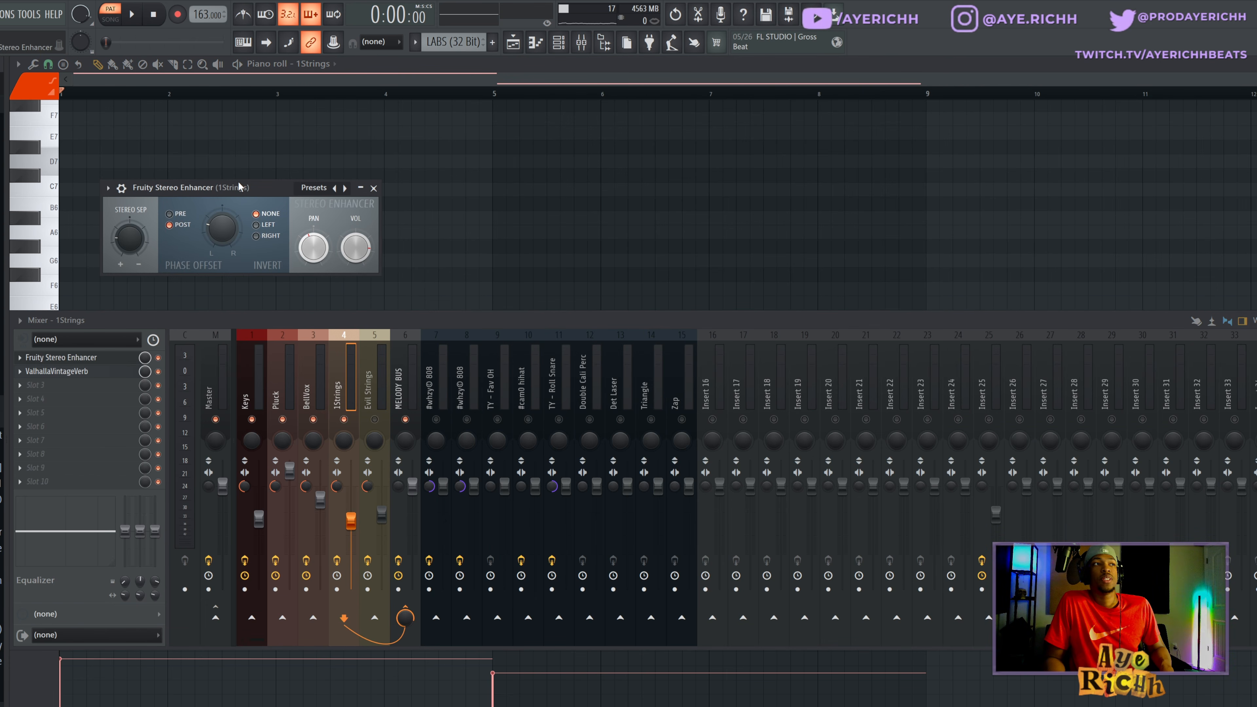
left_click_drag(240, 186, 365, 186)
left_click(402, 192)
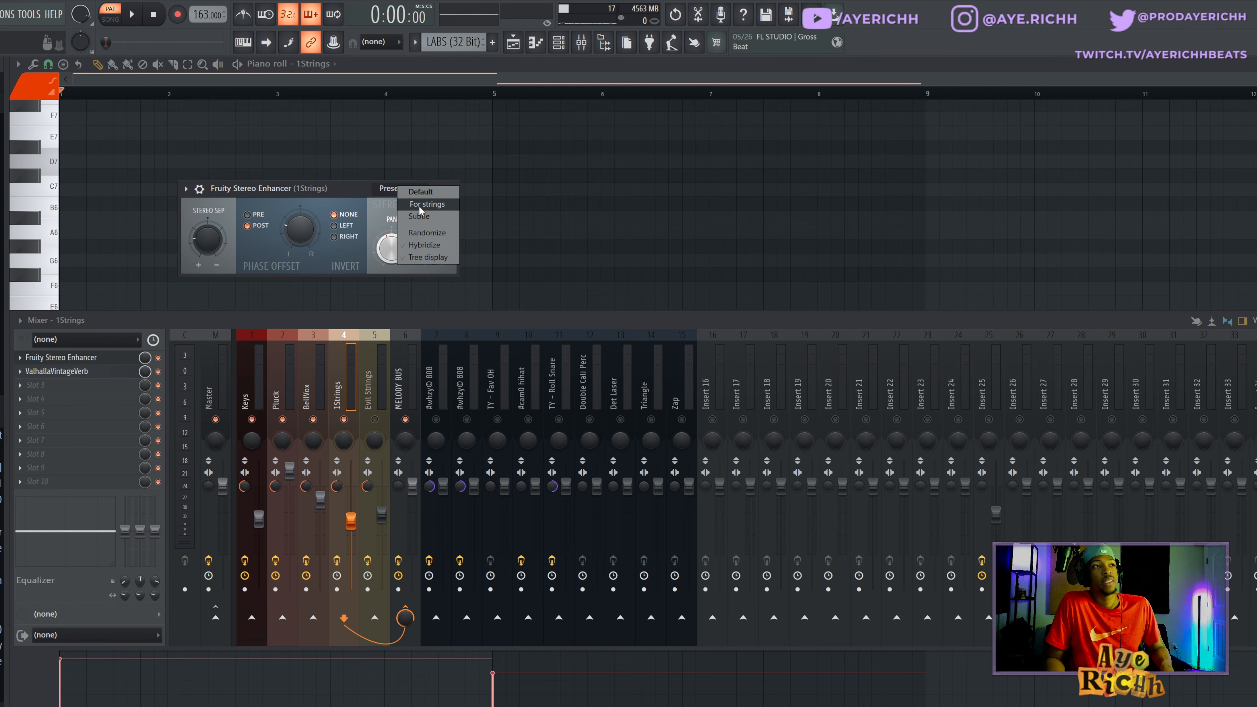
left_click(332, 197)
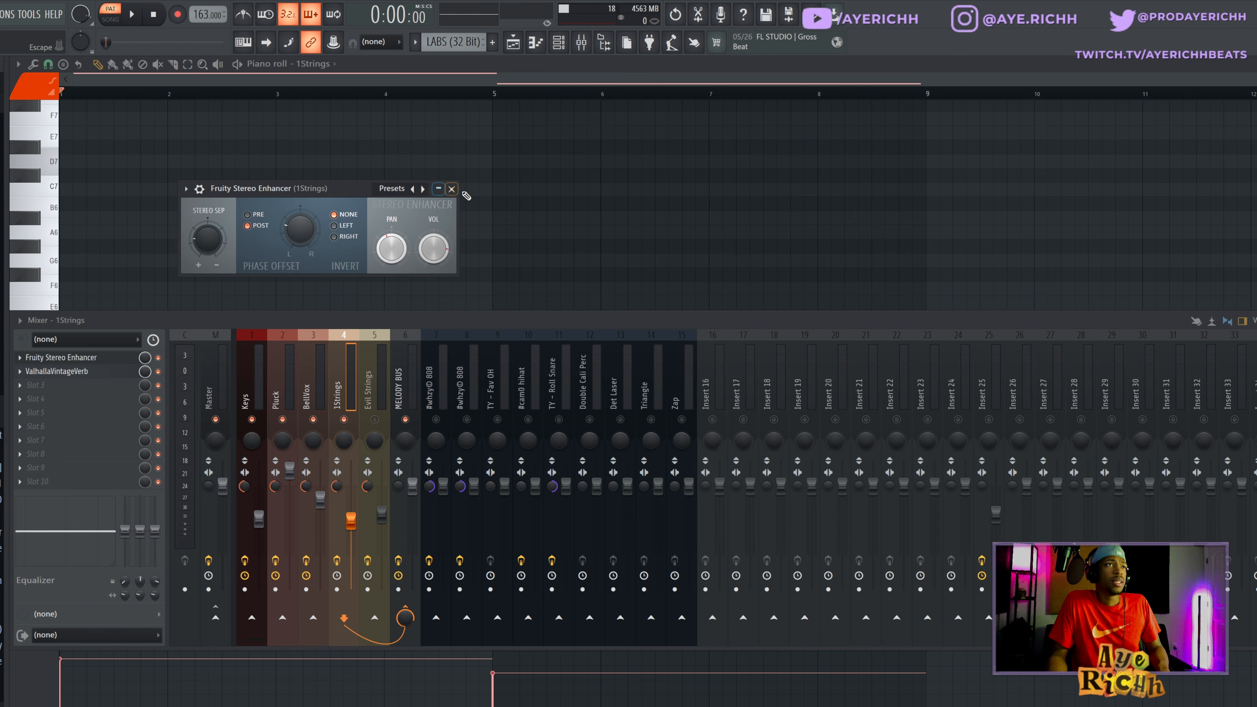
left_click(452, 188)
left_click(102, 373)
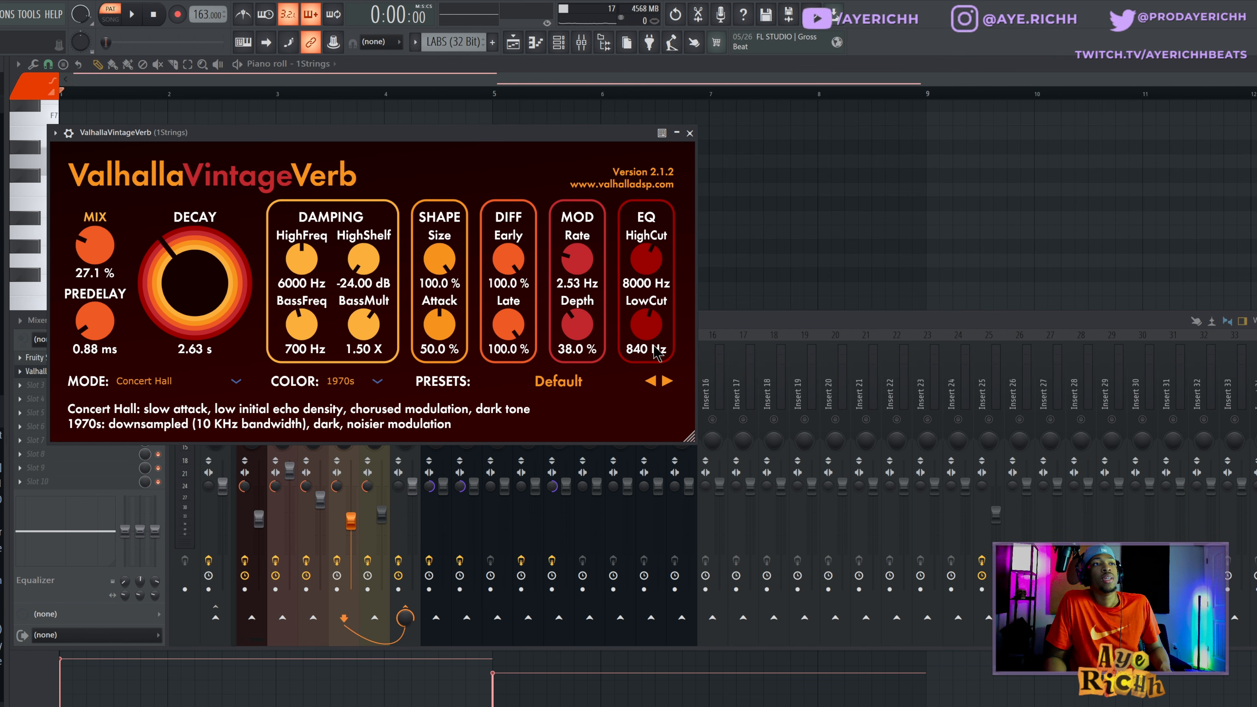
left_click(690, 133)
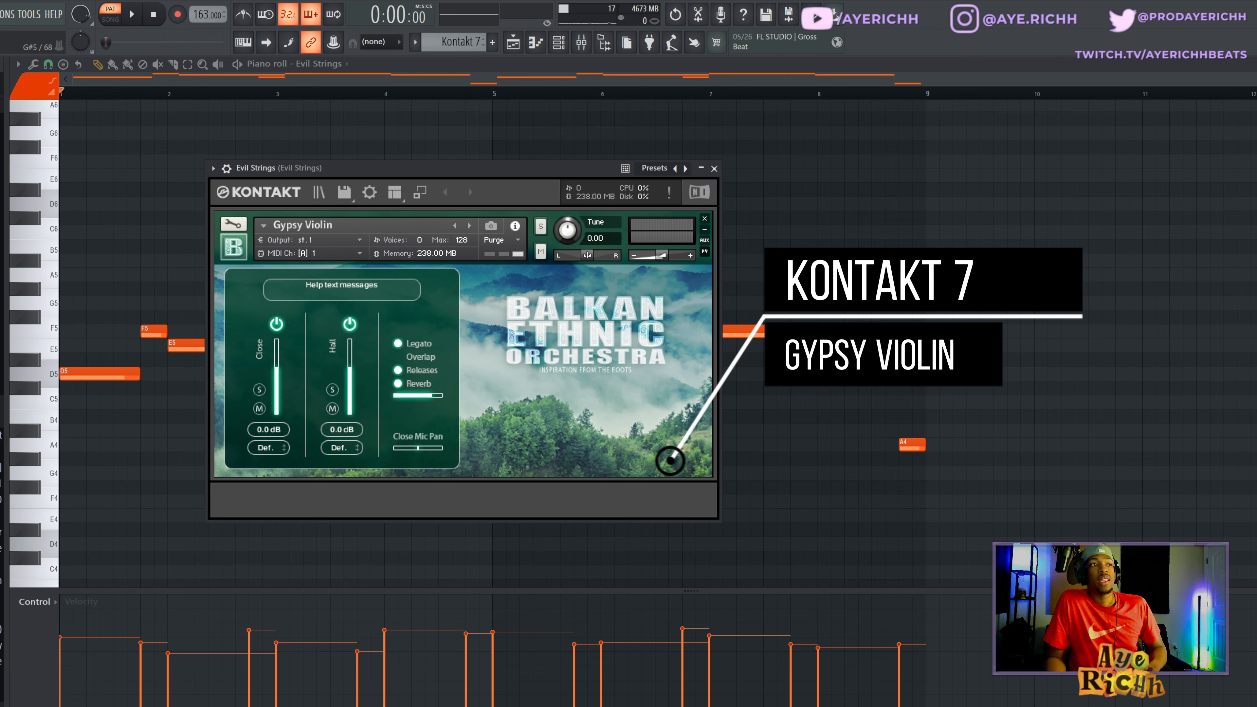
- Close the Evil Strings Kontakt window and start playback of the Evil Strings pattern in the piano roll
left_click(714, 169)
scroll(495, 203, "down", 2)
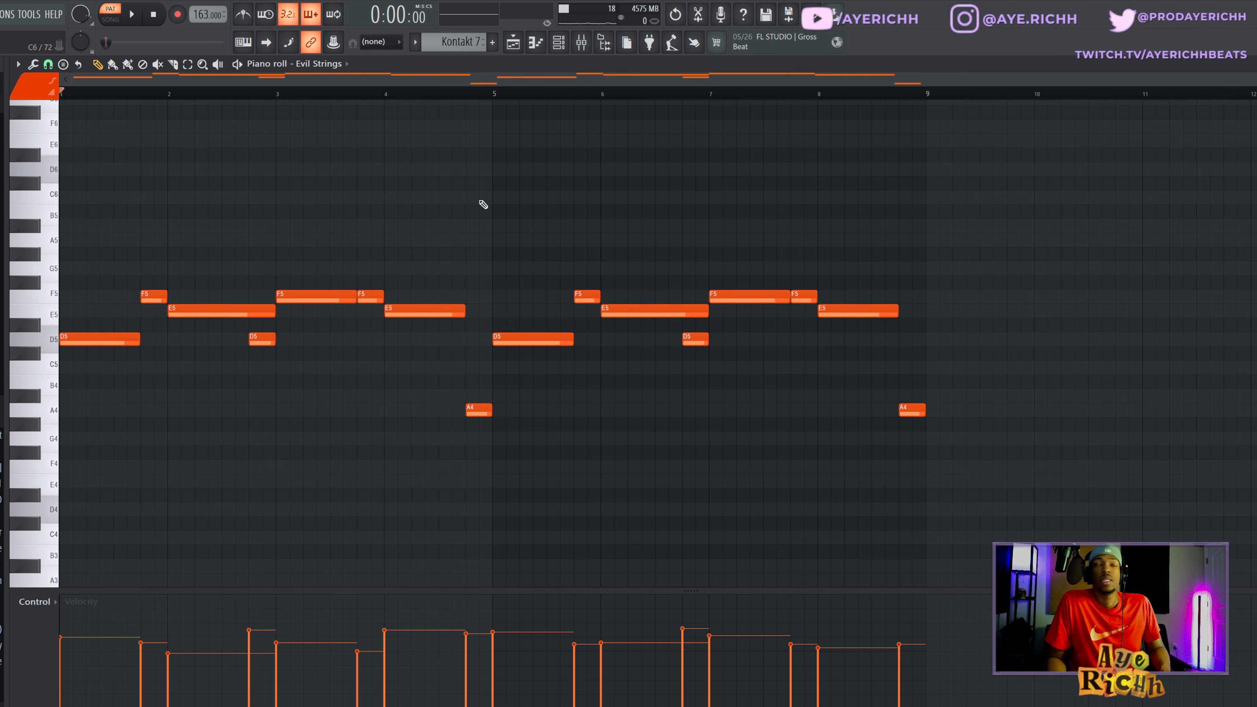
key("space")
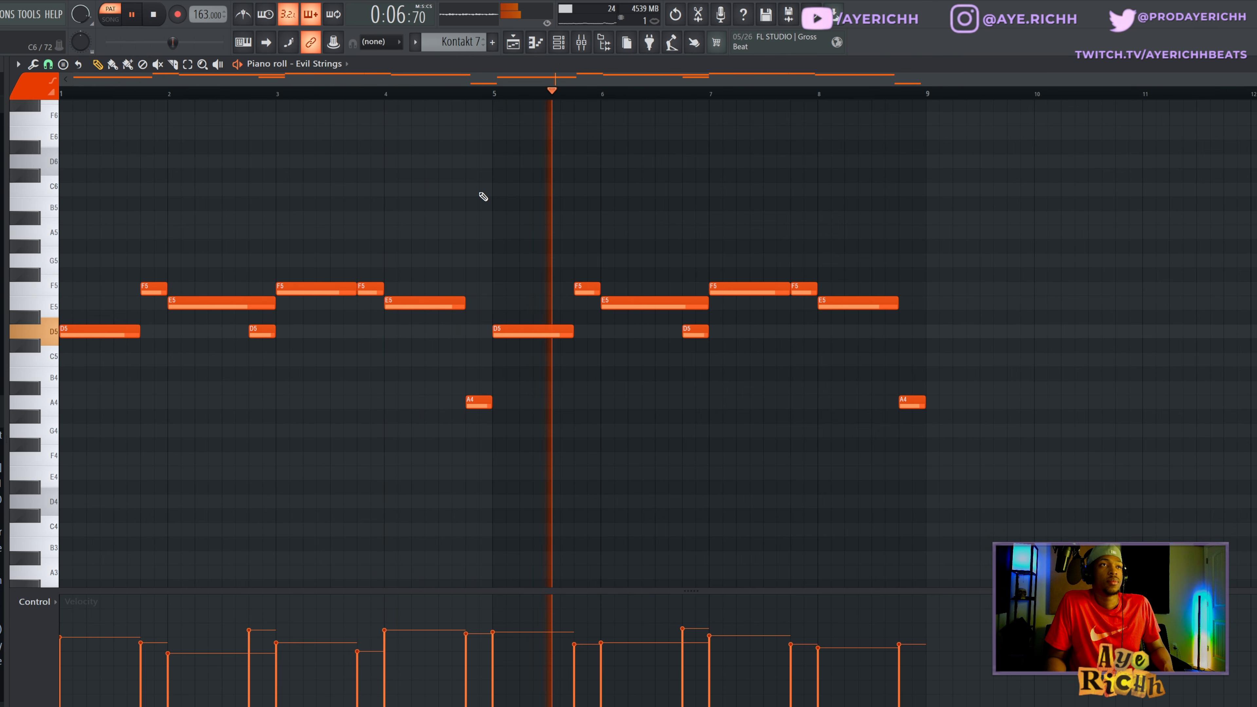
- Stop playback and highlight the Evil Strings notes of bars 1 to 4 in successive groups, ending with the A4 note
key("space")
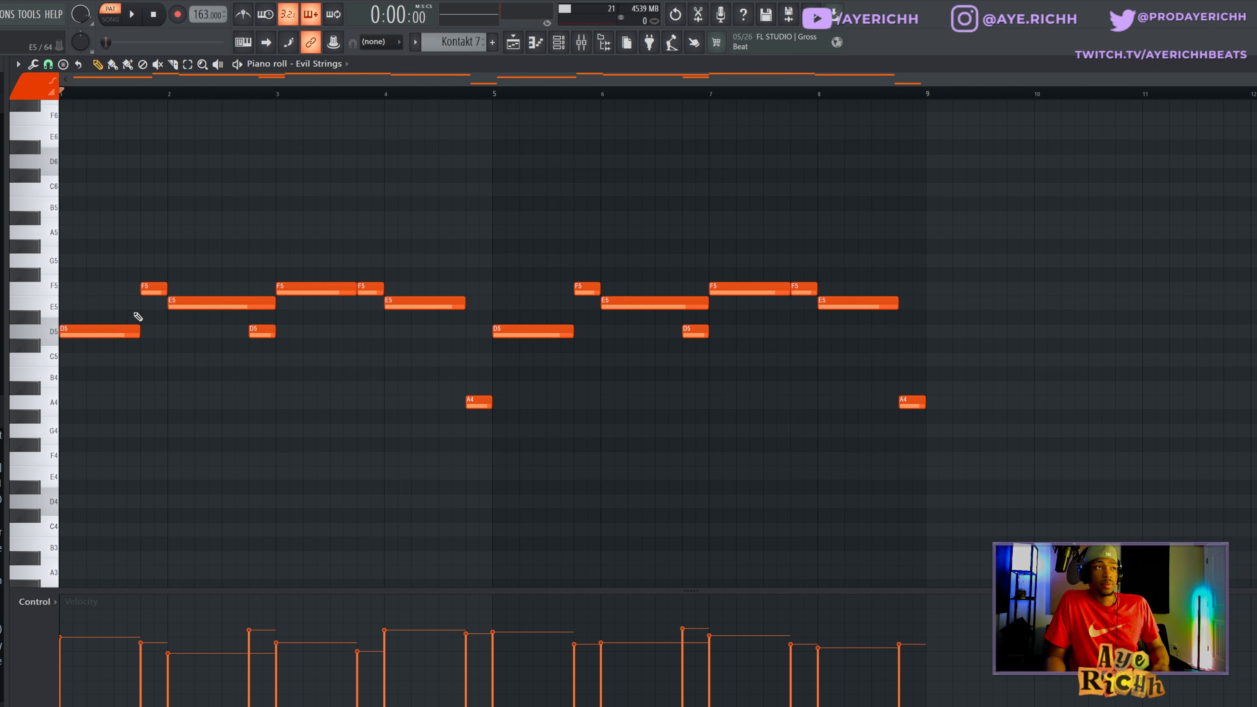
left_click(83, 335)
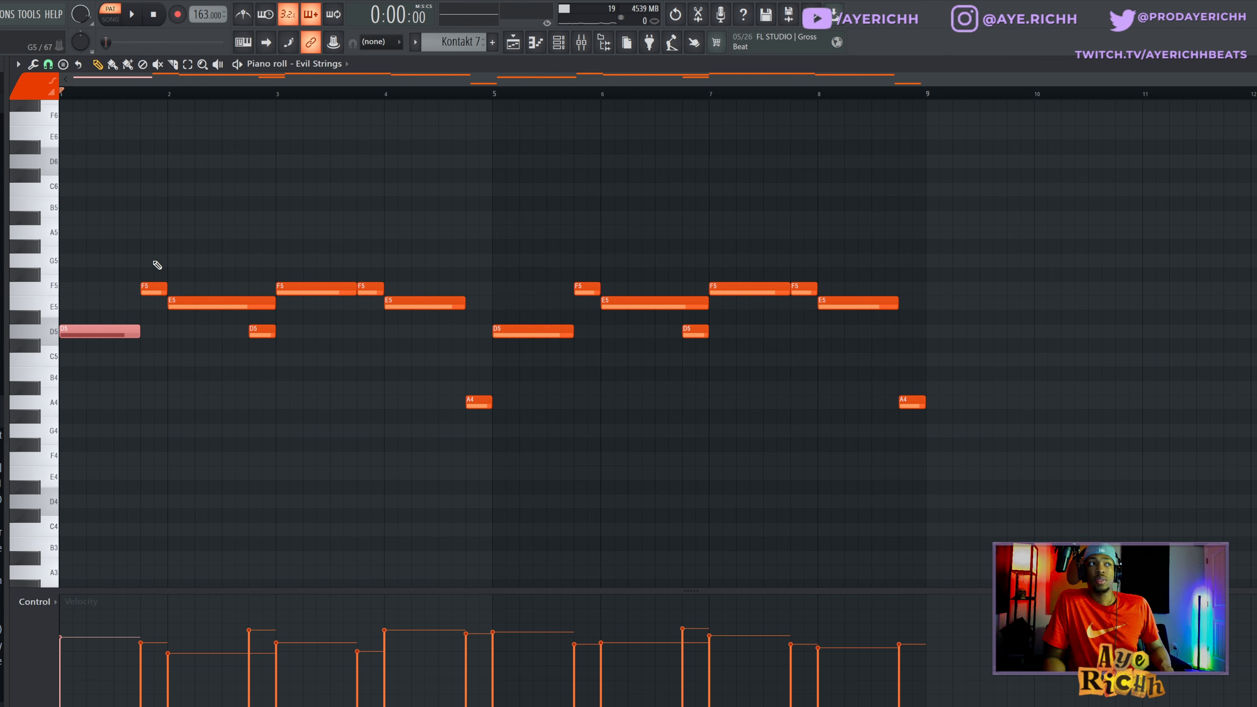
left_click_drag(148, 254, 266, 332)
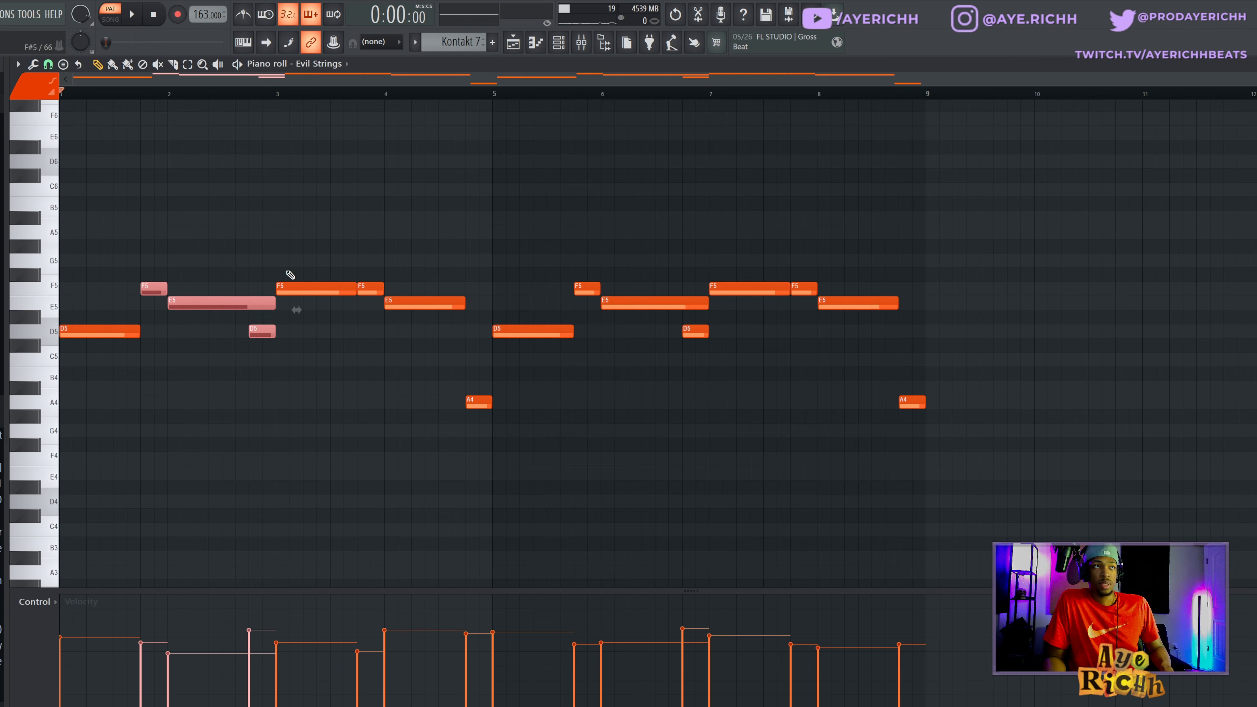
left_click_drag(288, 269, 430, 344)
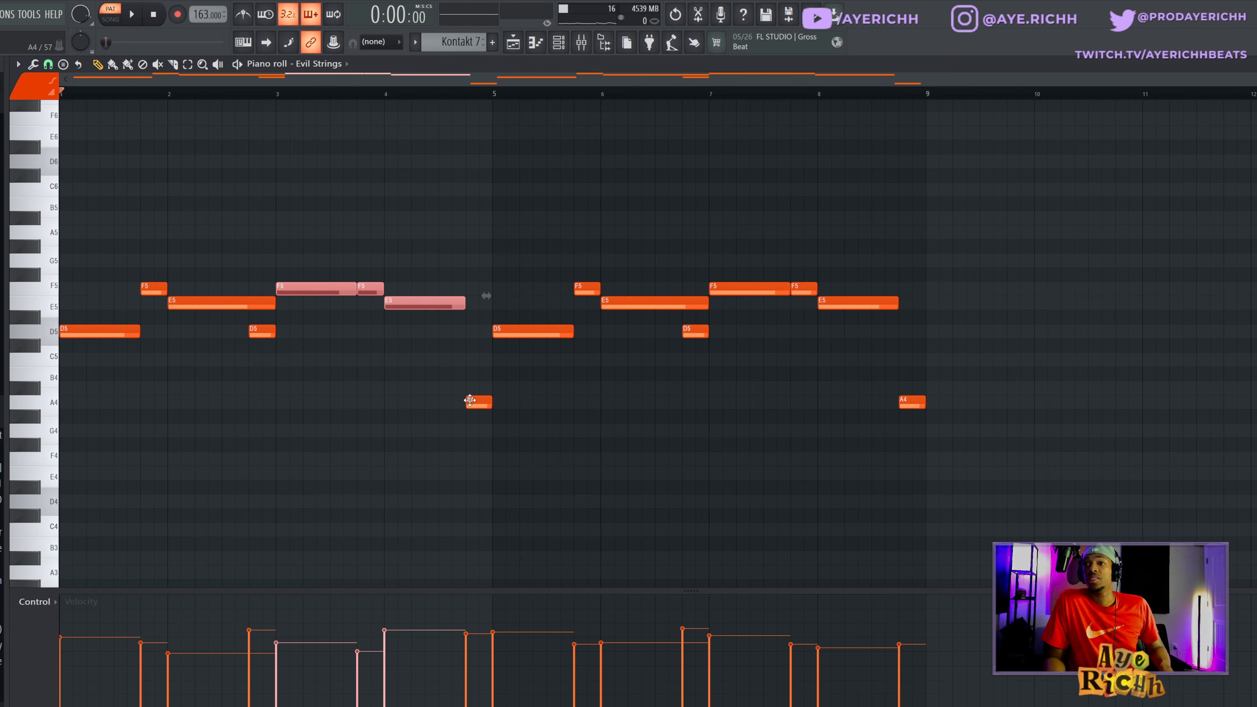
left_click_drag(407, 367, 520, 443)
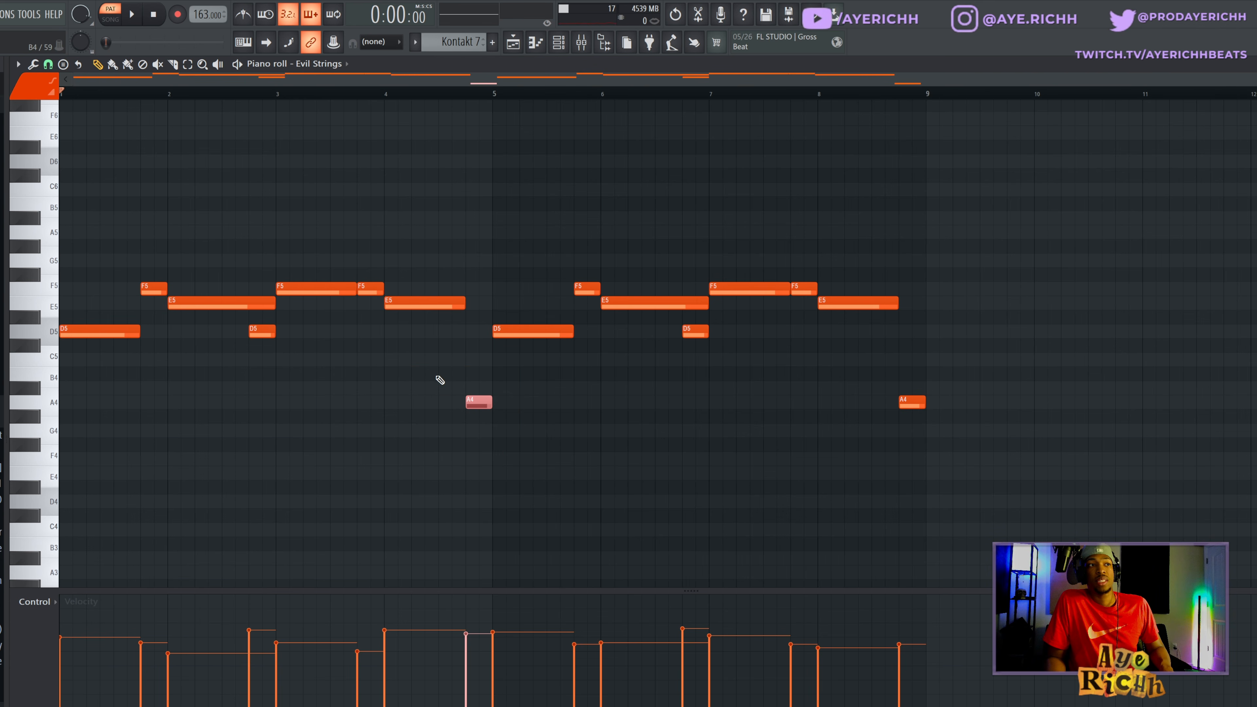
- Try stacking the A4 note from bar 4, raised an octave to A5, and an added F5 above the D5 at bar 5
left_click_drag(434, 366, 474, 427)
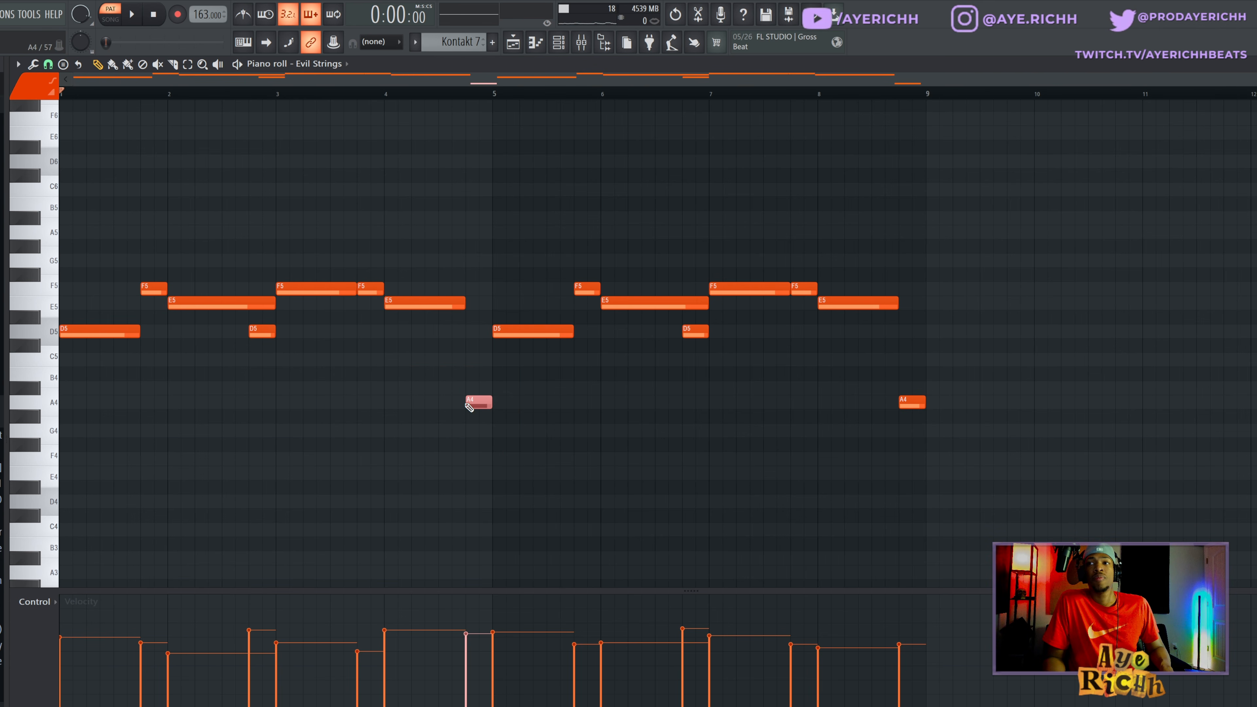
key("ctrl+Up")
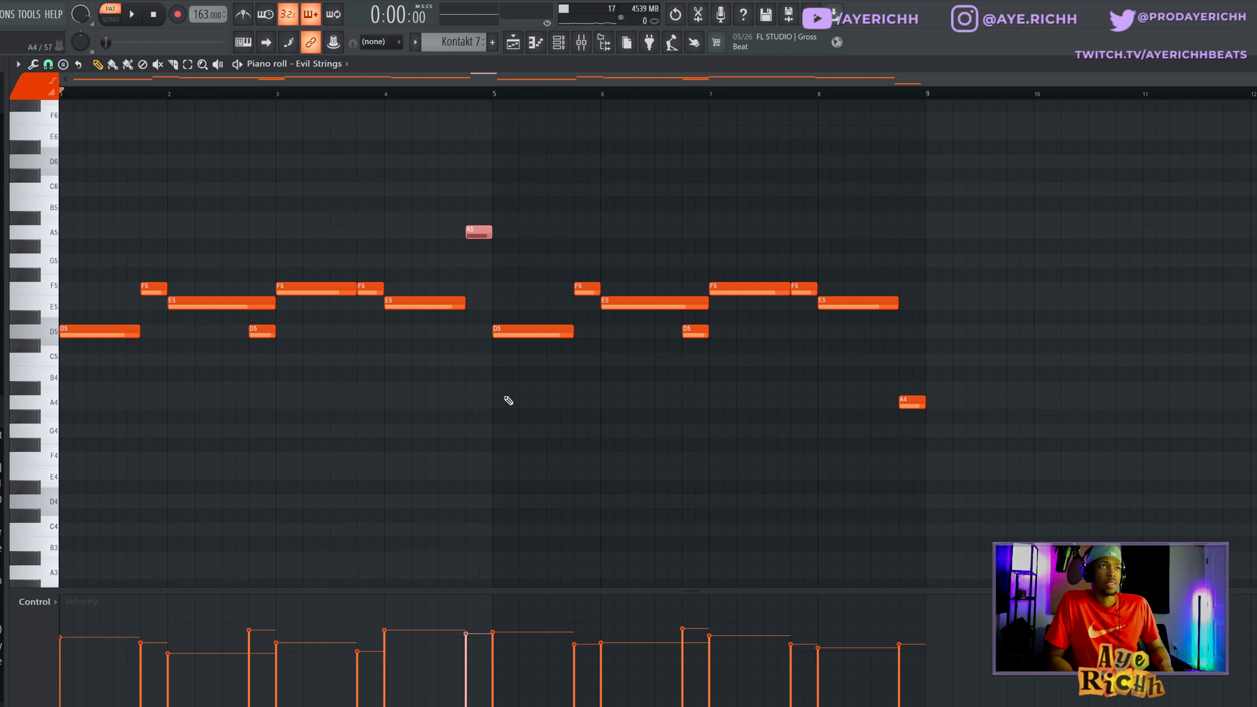
left_click(499, 291)
left_click_drag(485, 232, 512, 232)
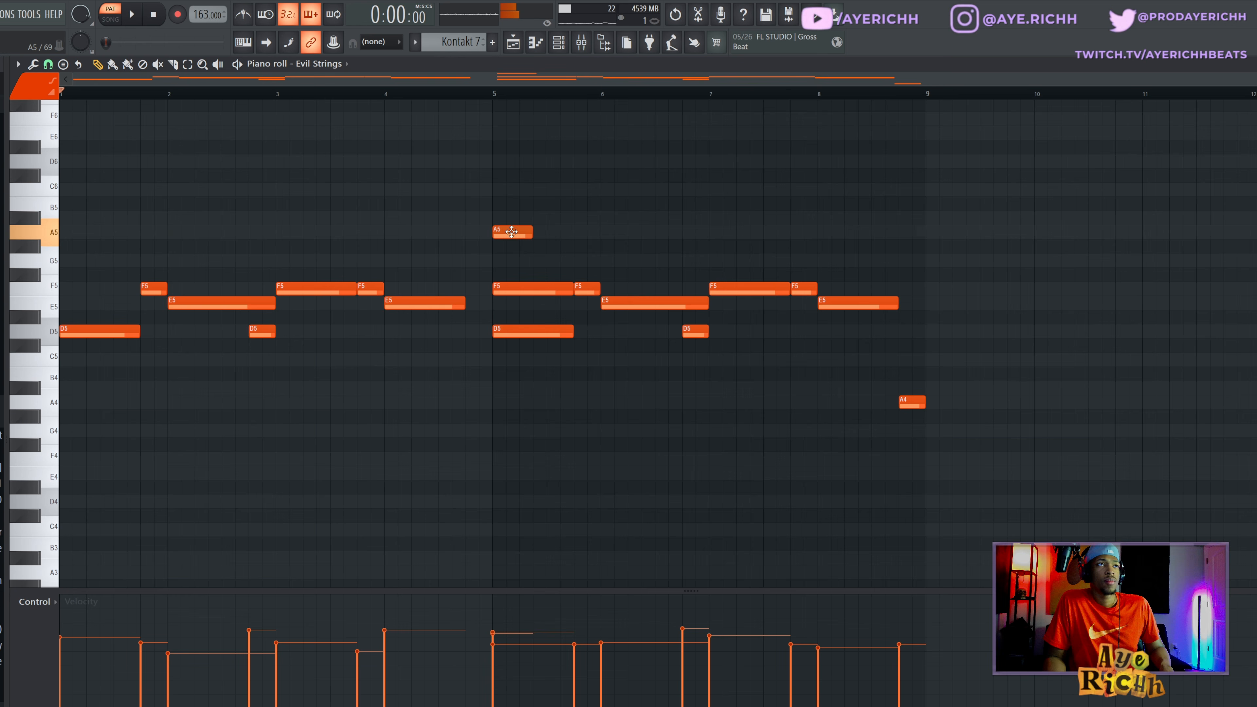
right_click(517, 291)
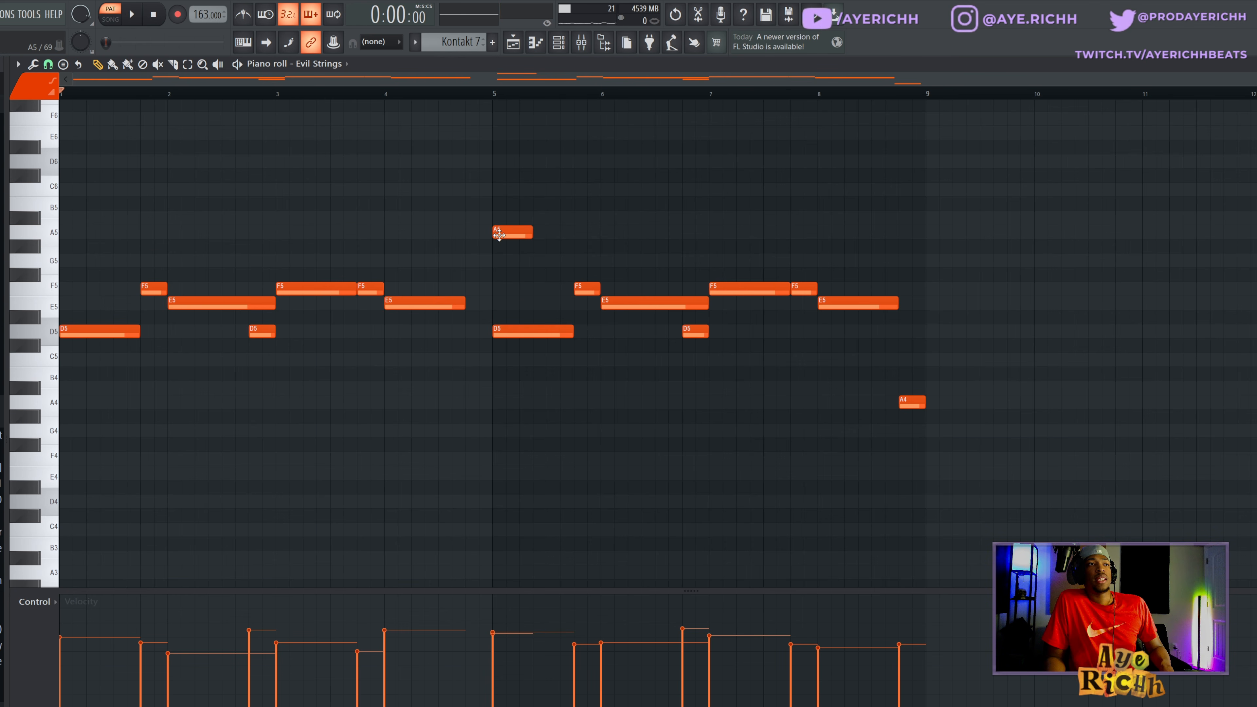
- Undo the F5 and A5 stacking edits so the A4 note sits back at the end of bar 4
key("ctrl+alt+z")
key("ctrl+alt+z")
key("ctrl+alt+z")
key("ctrl+alt+z")
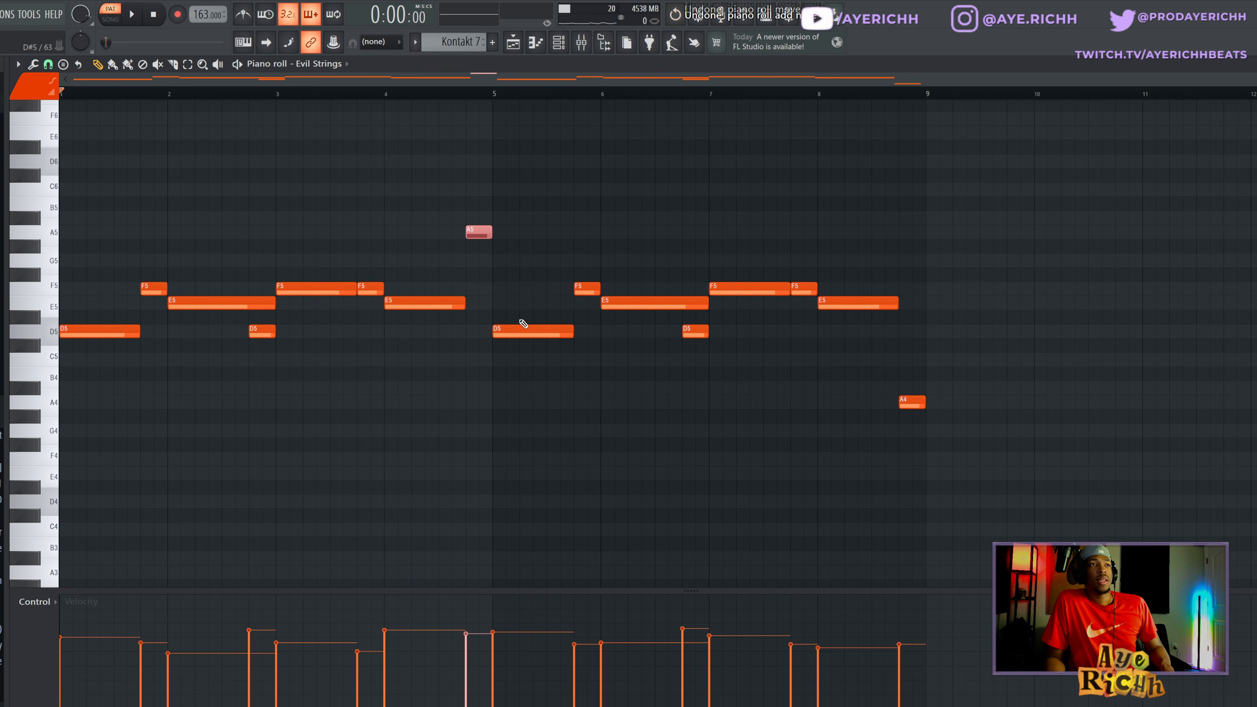
key("ctrl+alt+z")
left_click(496, 270)
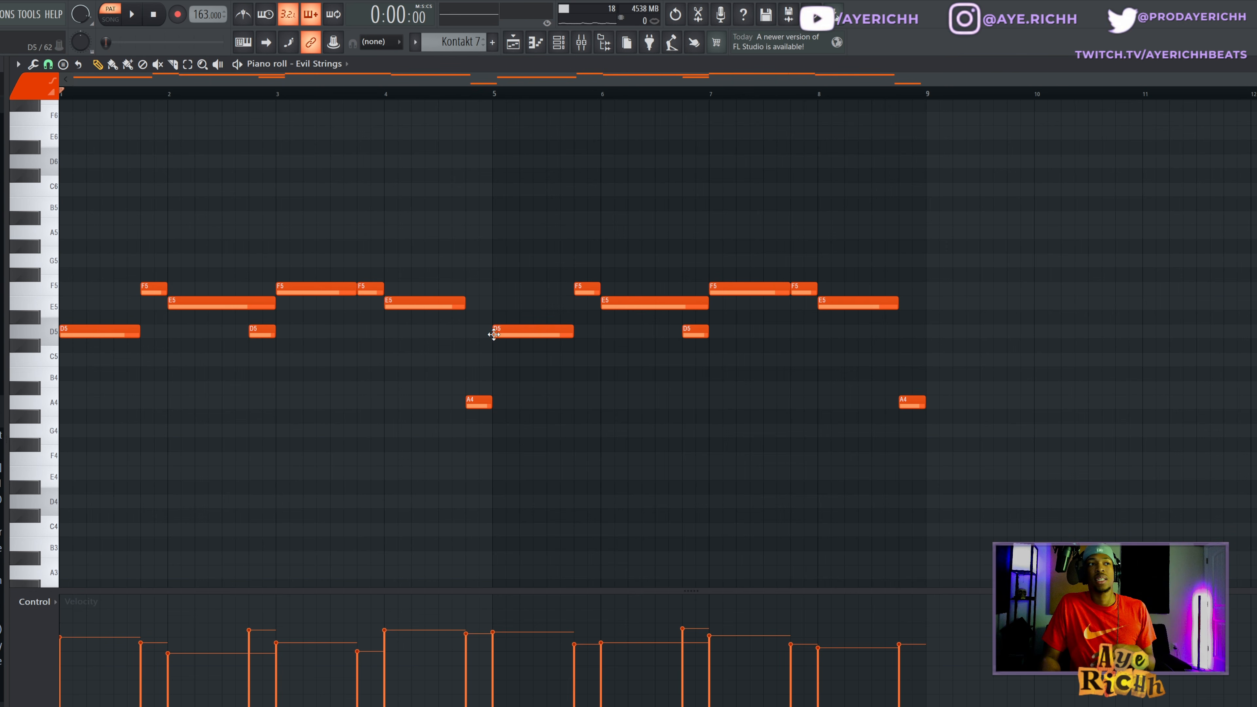
- Try again to form a D5, F5 and A5 chord at bar 5 by octave-shifting the A4 note and adding a short F5
left_click_drag(492, 382, 472, 443)
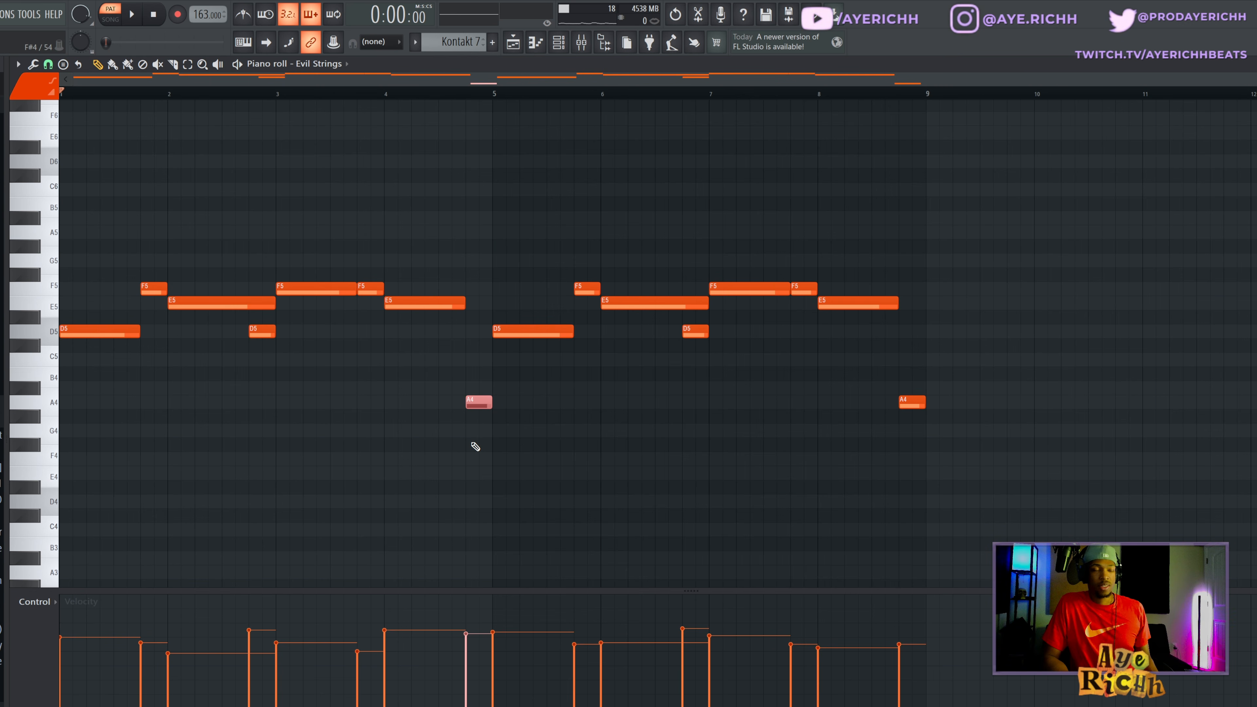
key("ctrl+Up")
left_click_drag(477, 241, 504, 241)
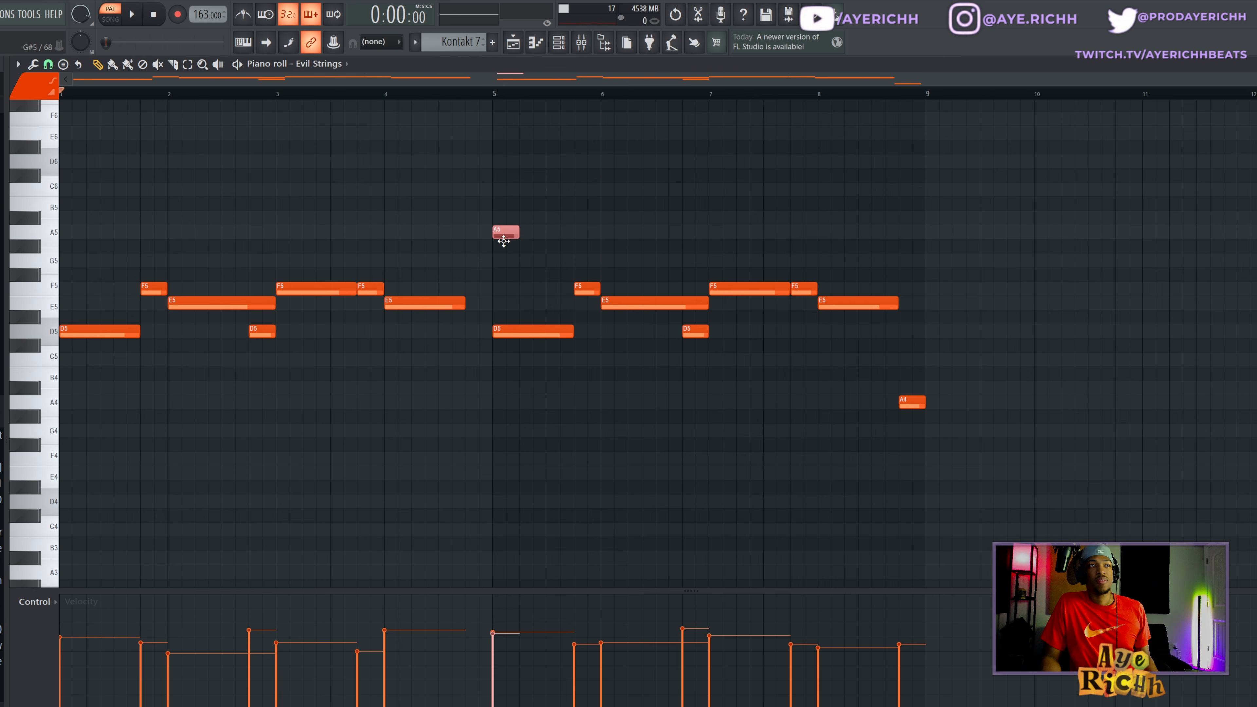
left_click(498, 293)
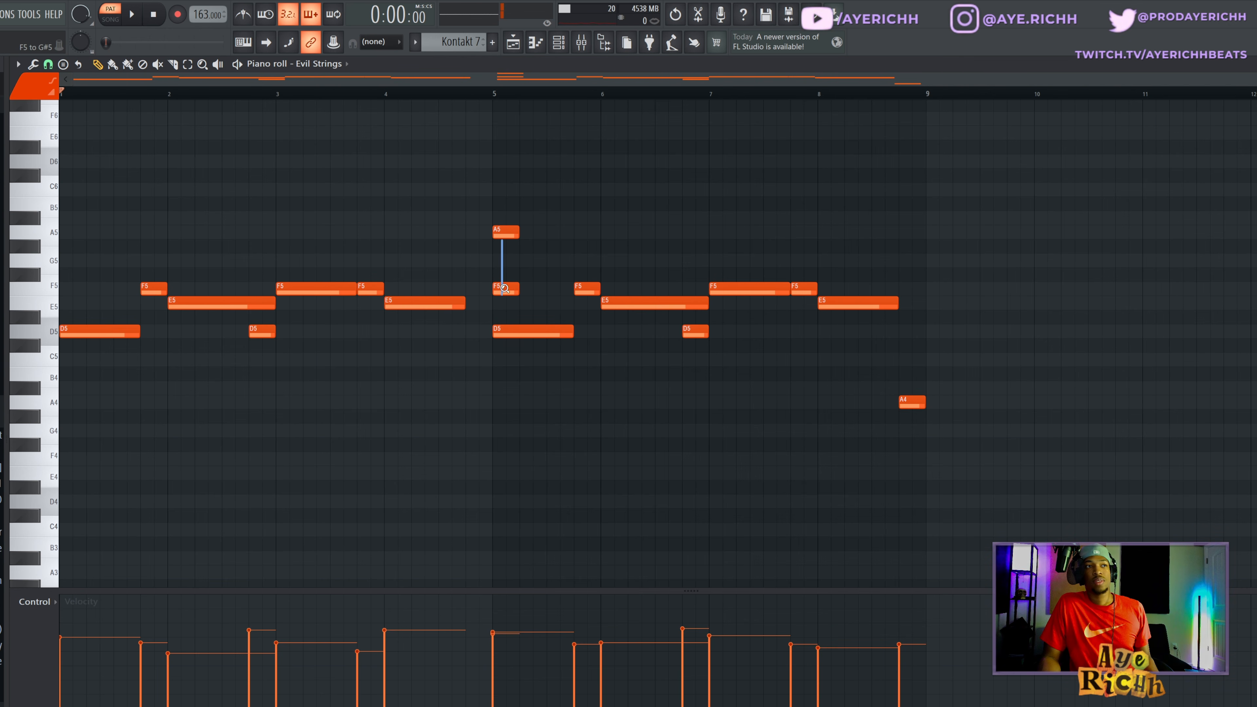
scroll(544, 278, "up", 2)
right_click(689, 310, "alt")
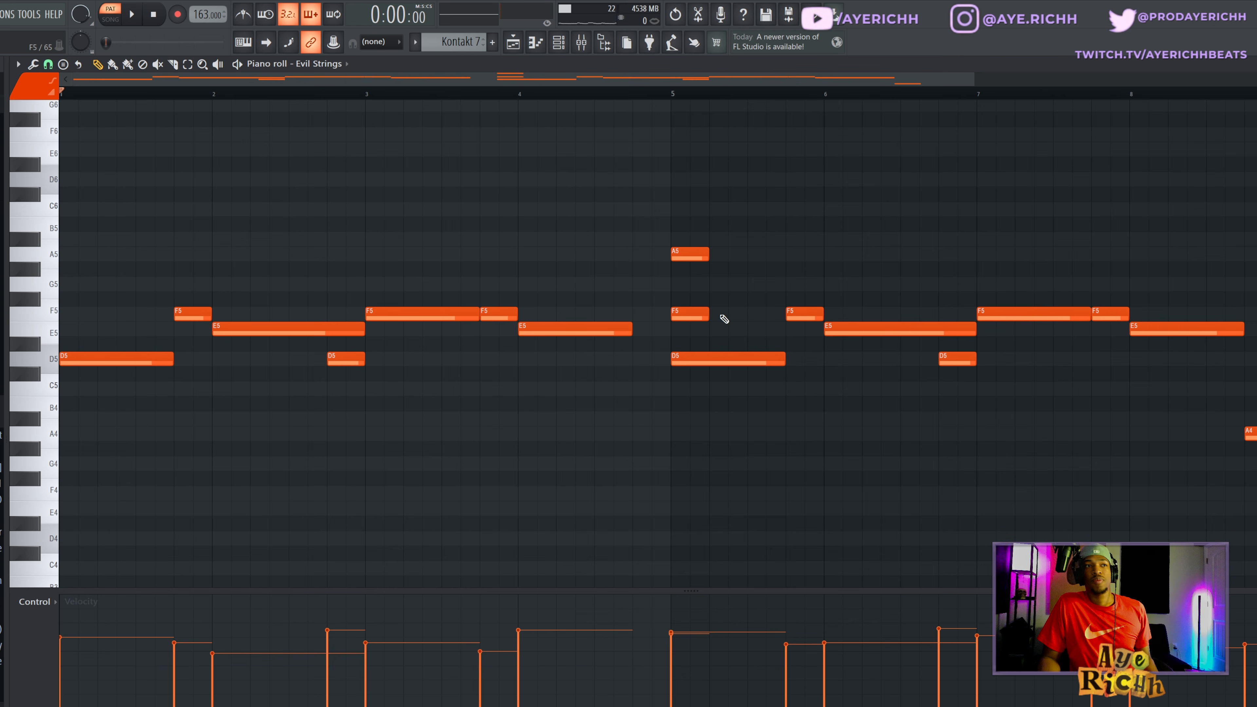
right_click(703, 312)
- Undo the second chord attempt and restore the full view of the Evil Strings pattern
key("ctrl+z")
key("ctrl+z")
key("ctrl+z")
key("ctrl+z")
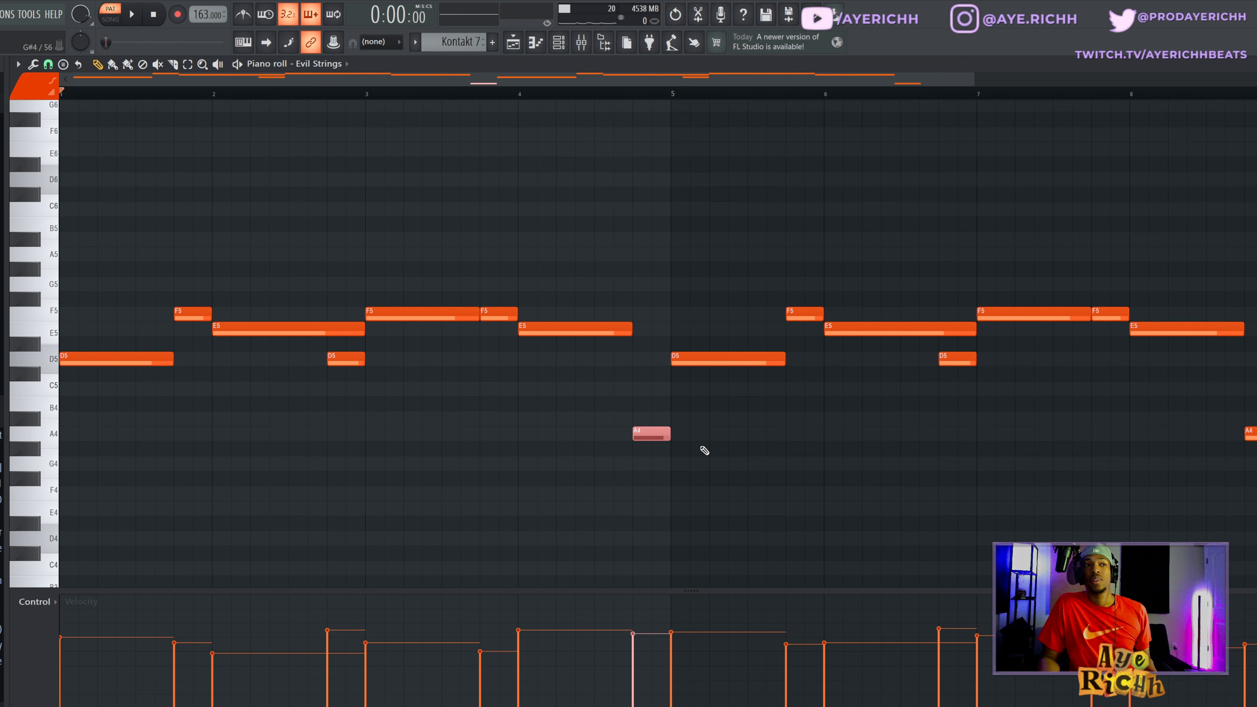
scroll(705, 450, "down", 2)
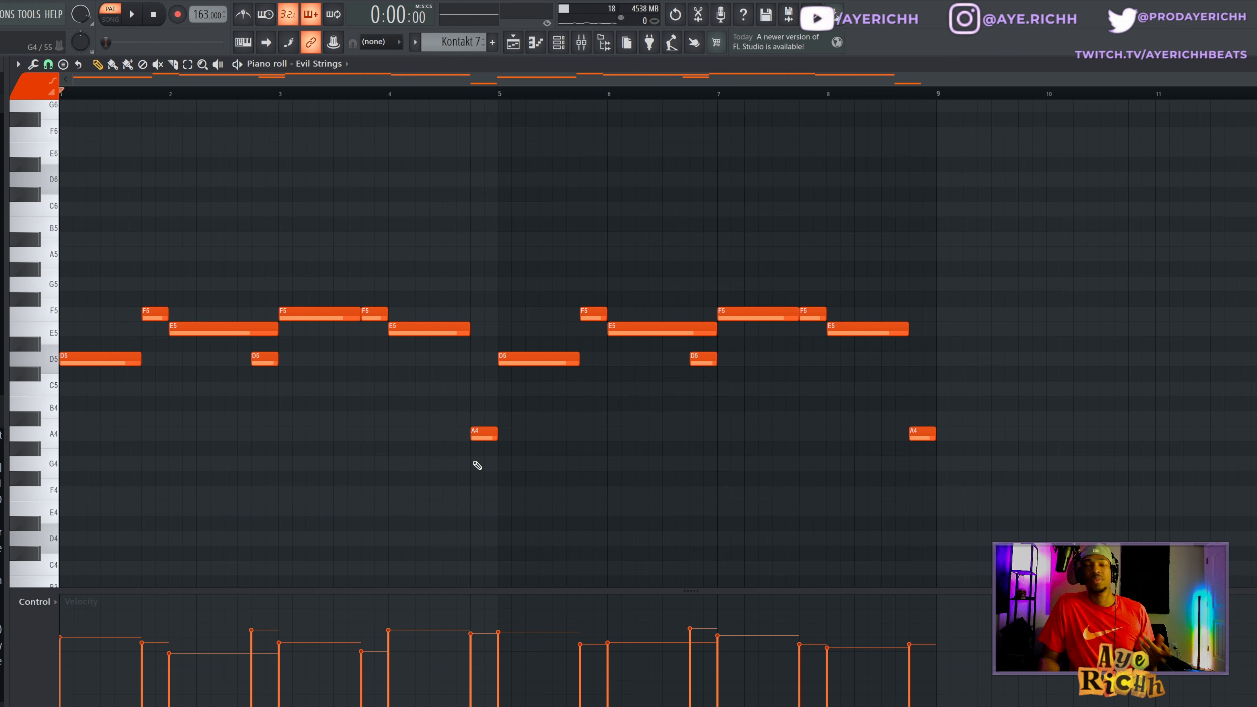
scroll(559, 456, "down", 1)
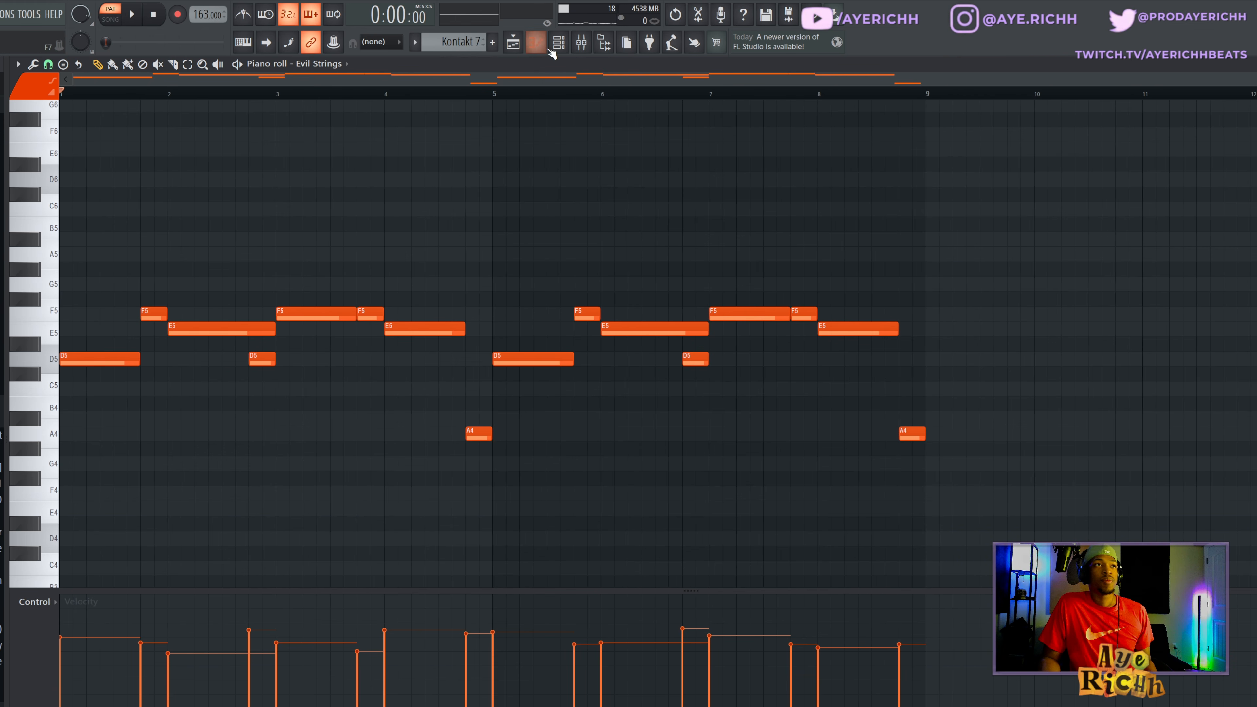
- Open the mixer and examine the ValhallaVintageVerb and Fruity Stereo Enhancer on the Evil Strings track
left_click(582, 44)
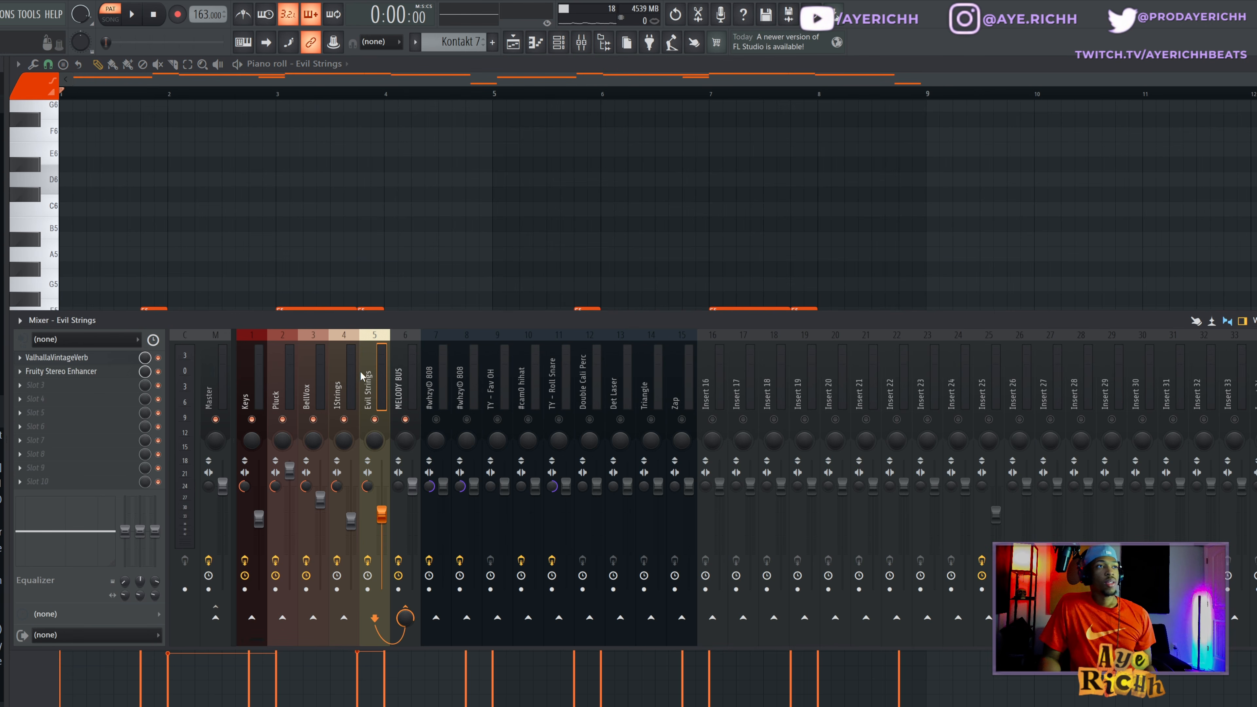
left_click(41, 361)
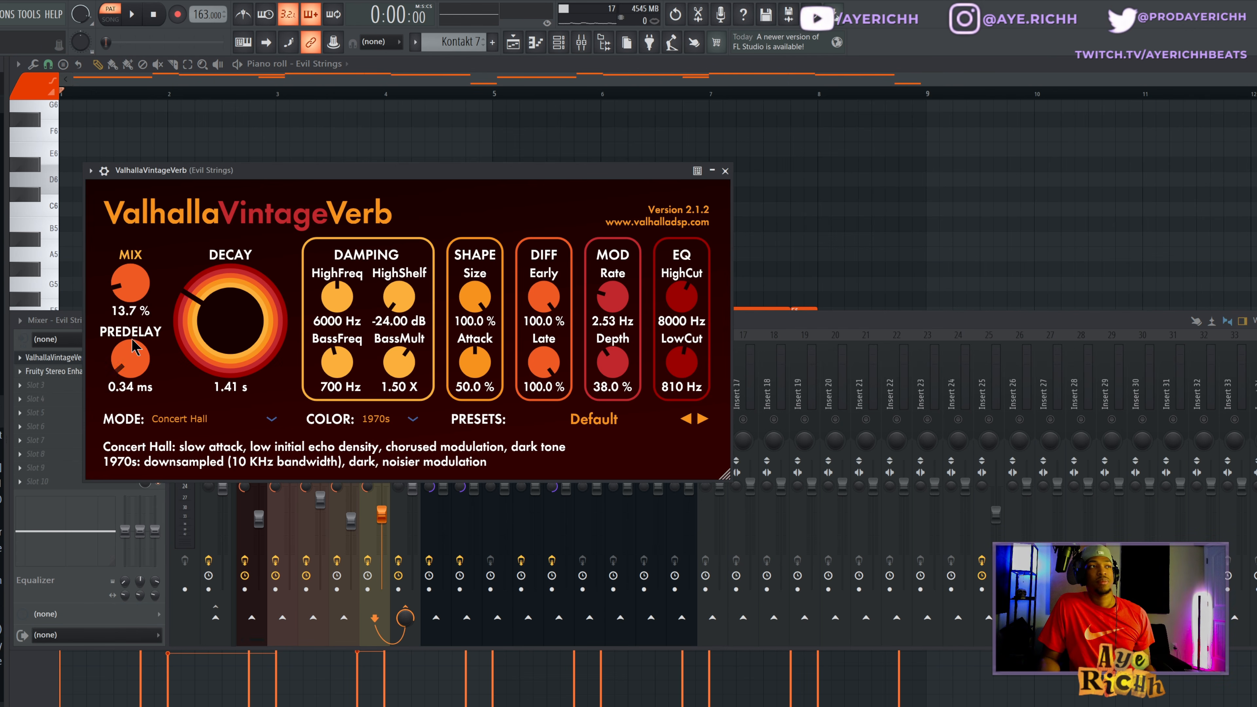
left_click(64, 359)
left_click(75, 372)
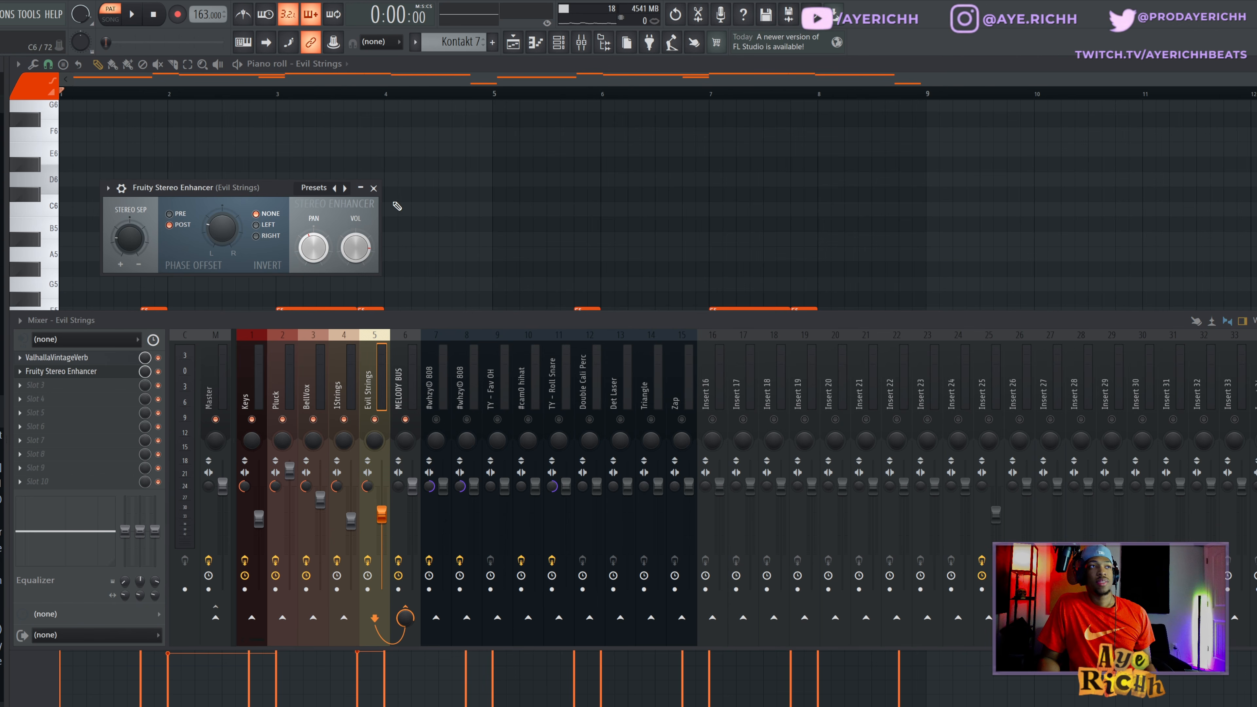
- Apply the For strings preset to the Fruity Stereo Enhancer and close the effect and the mixer
left_click(339, 191)
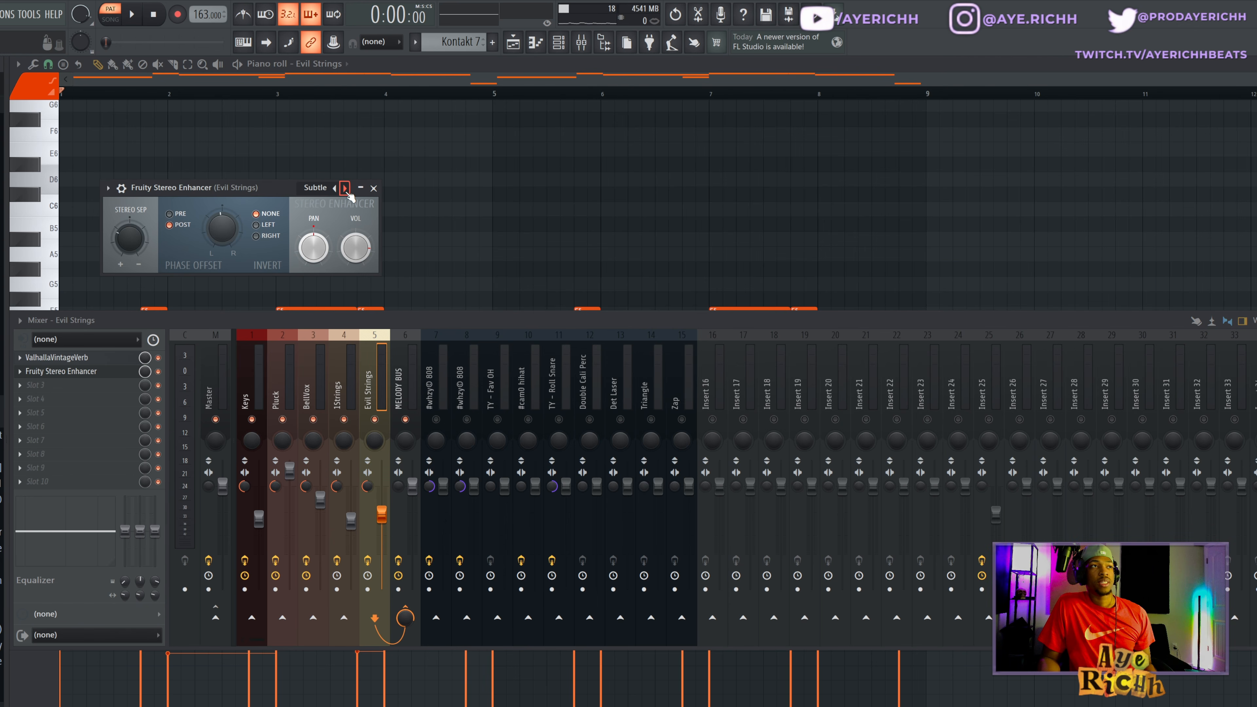
right_click(325, 190)
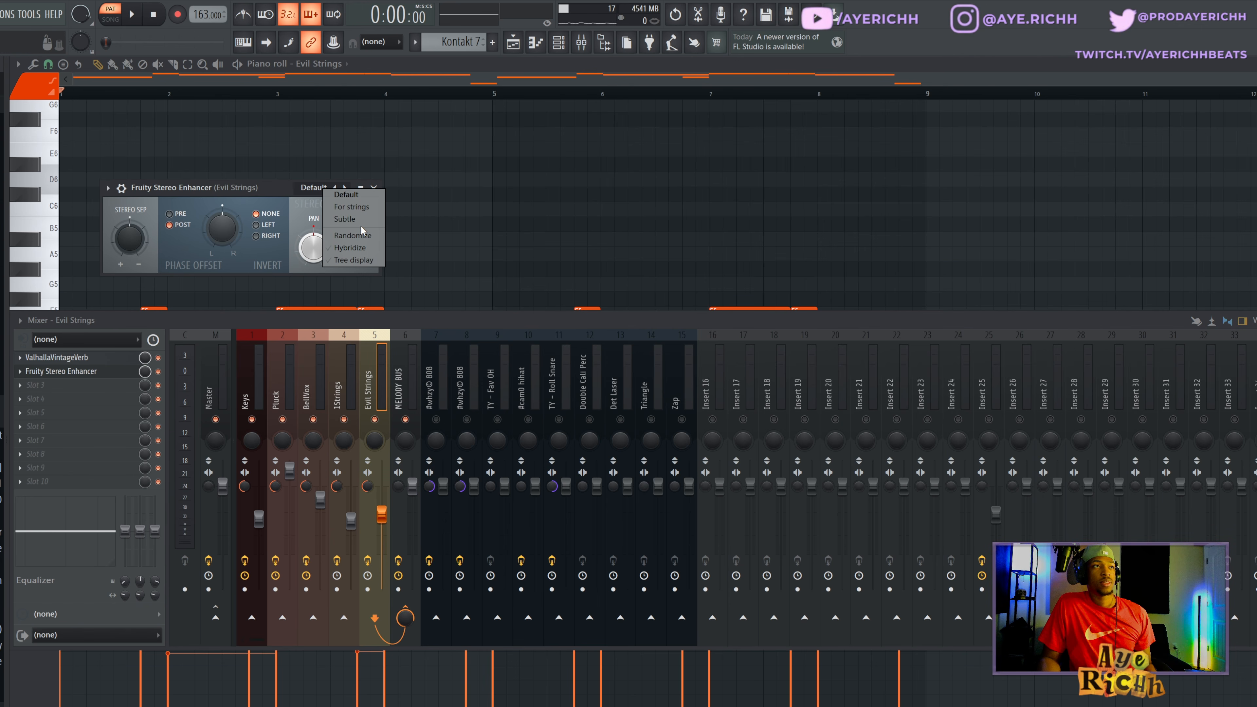
left_click(358, 212)
left_click(372, 189)
key("F9")
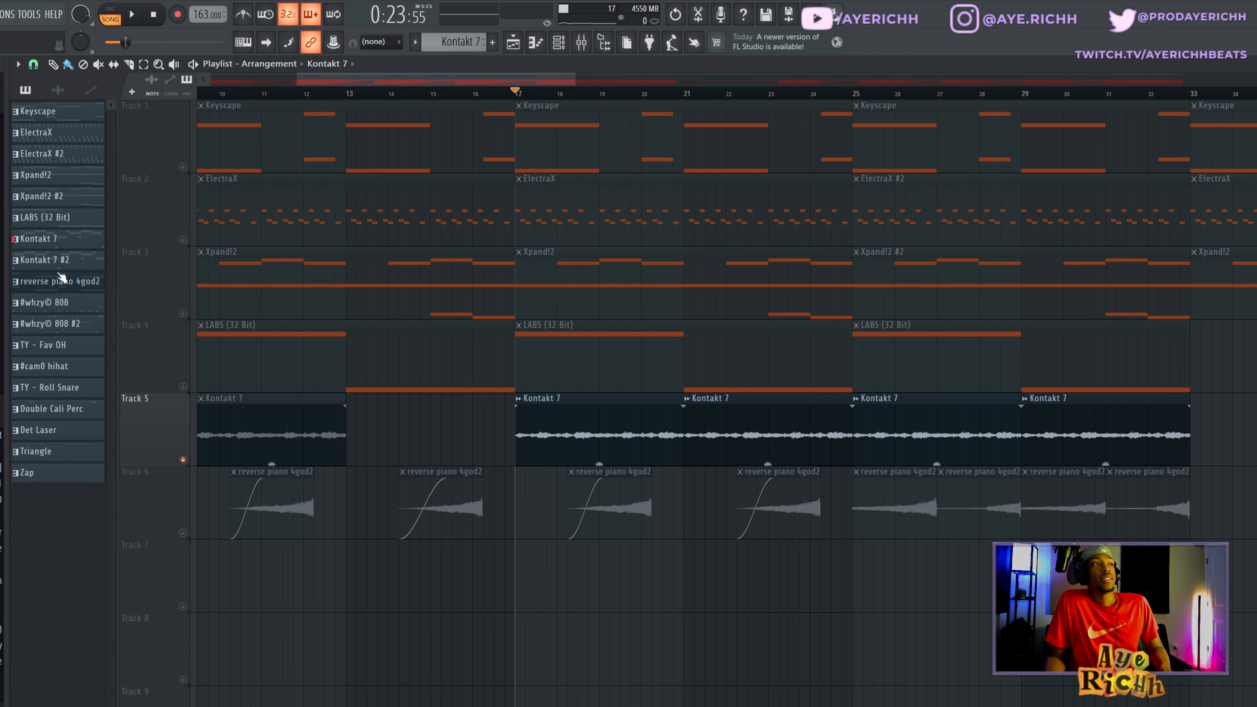
- Place the Kontakt 7 pattern at bar 33 on Track 5 and try consolidating it to a WAV file, cancelling the render
left_click(71, 243)
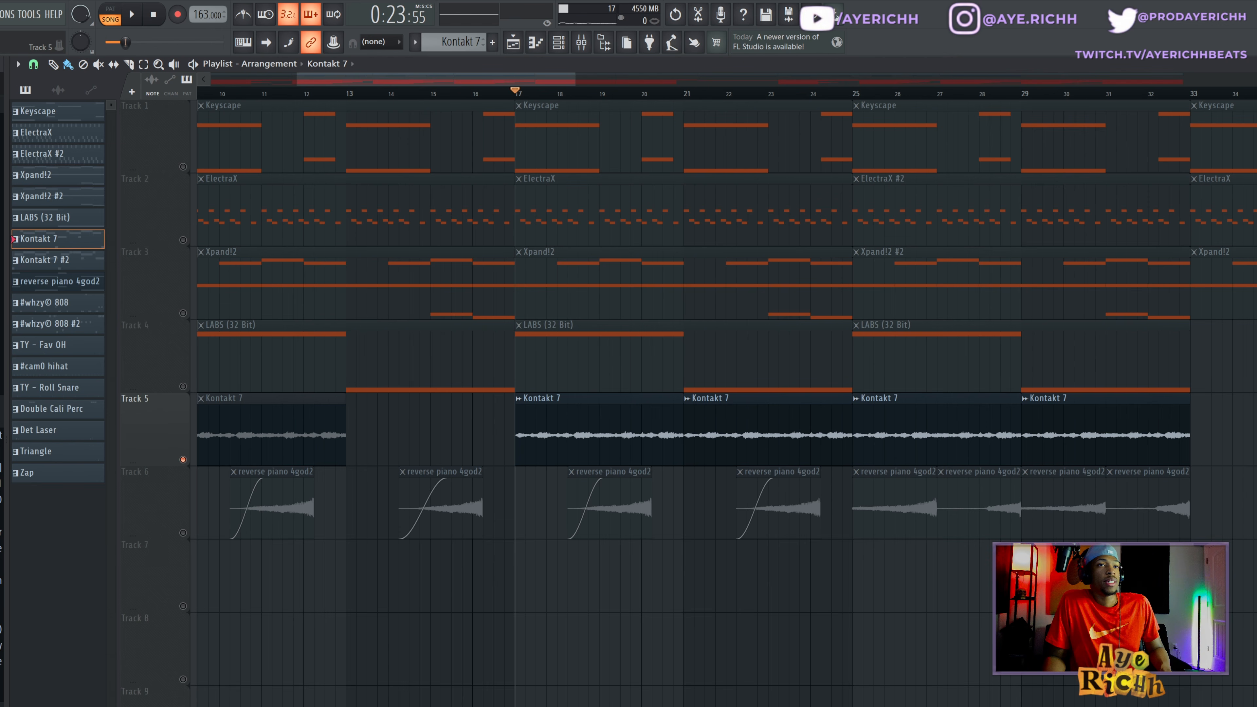
left_click(1199, 429)
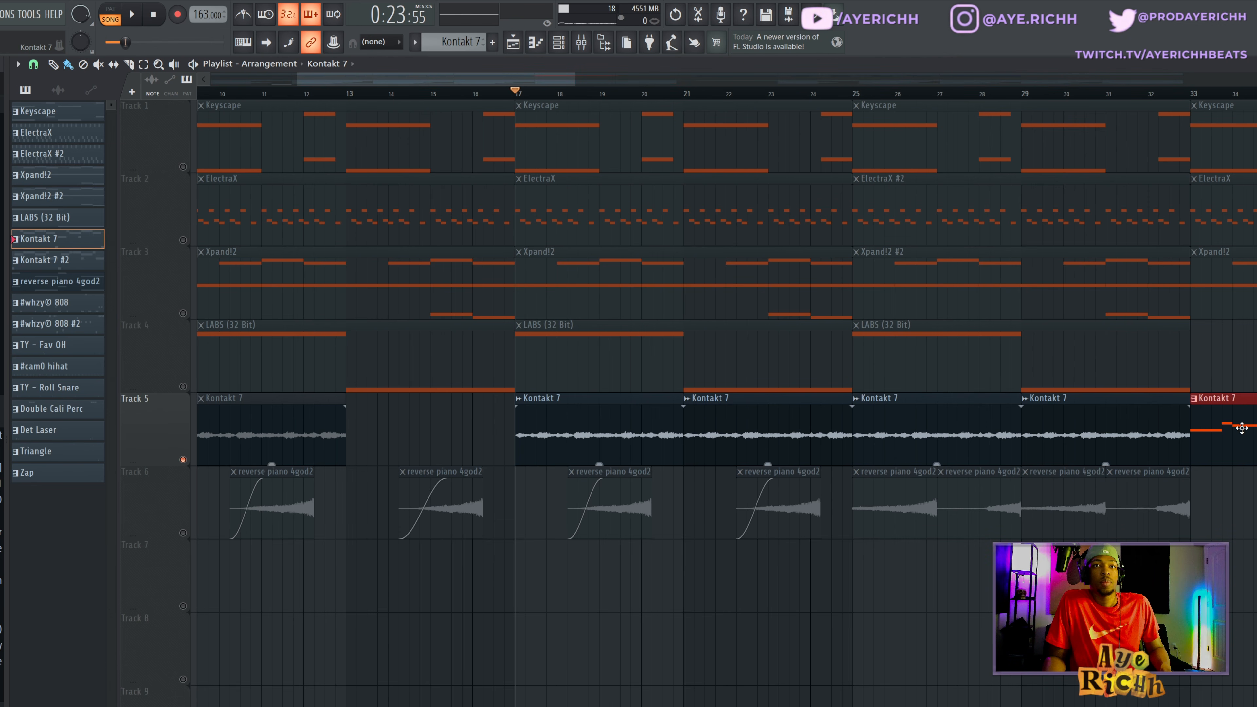
scroll(1208, 429, "down", 2)
left_click(1078, 96)
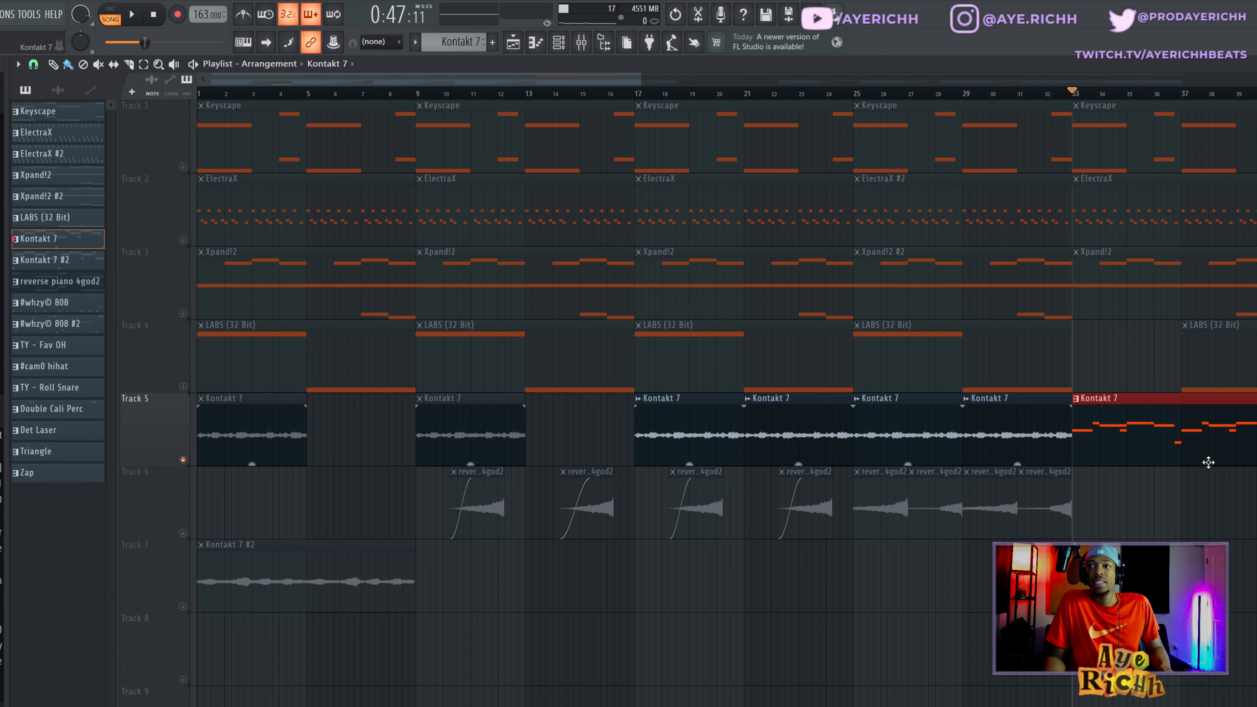
key("ctrl+alt+c")
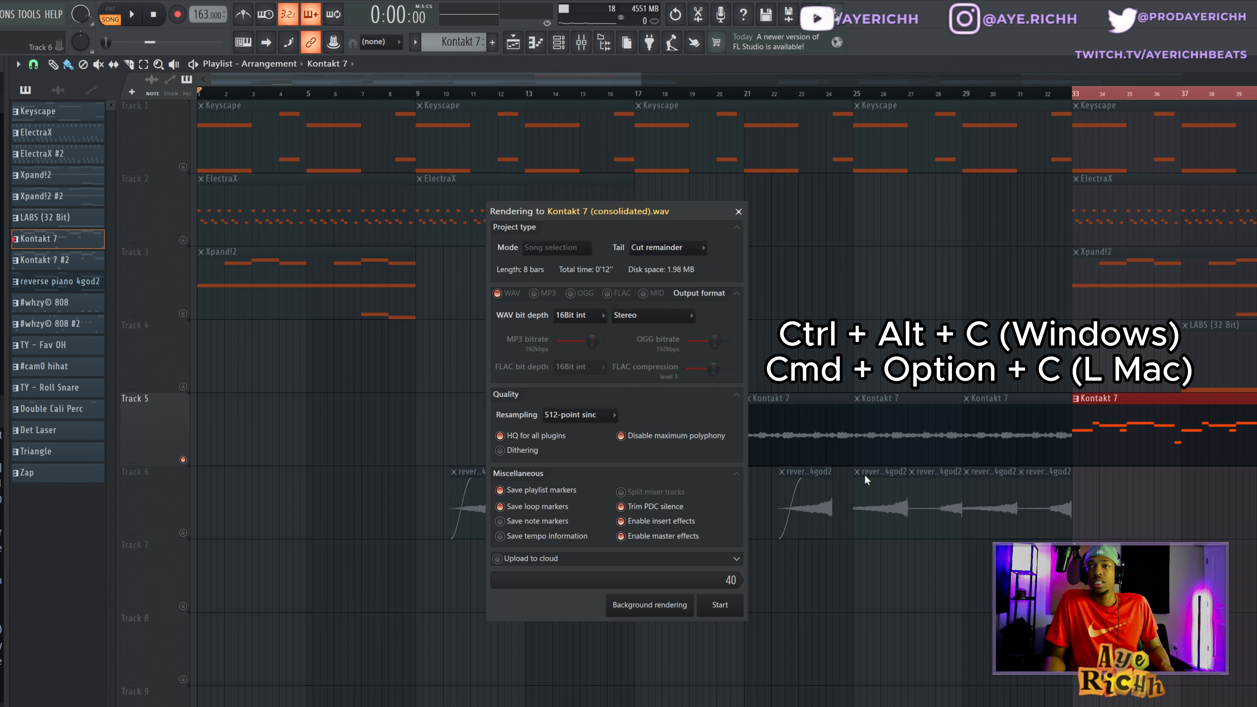
left_click(740, 212)
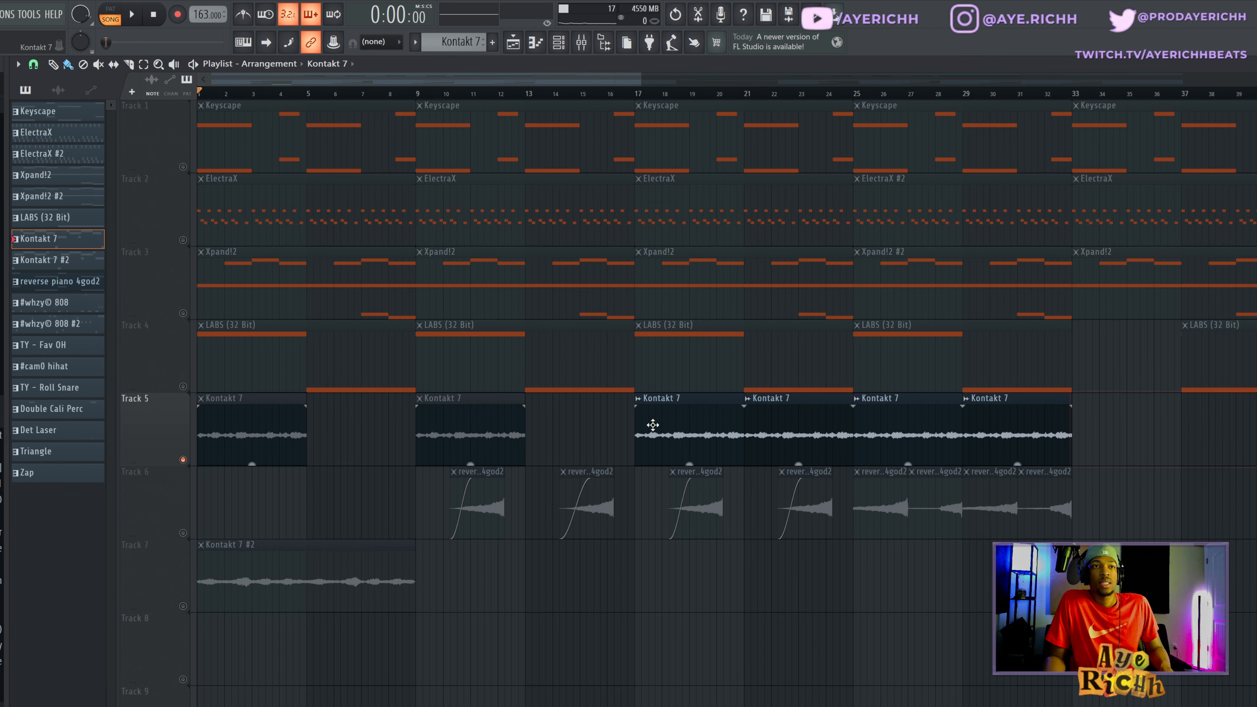
- Inspect the time-stretching settings of the Kontakt 7 audio clip at bar 17 and audition the arrangement from that bar
double_click(688, 431)
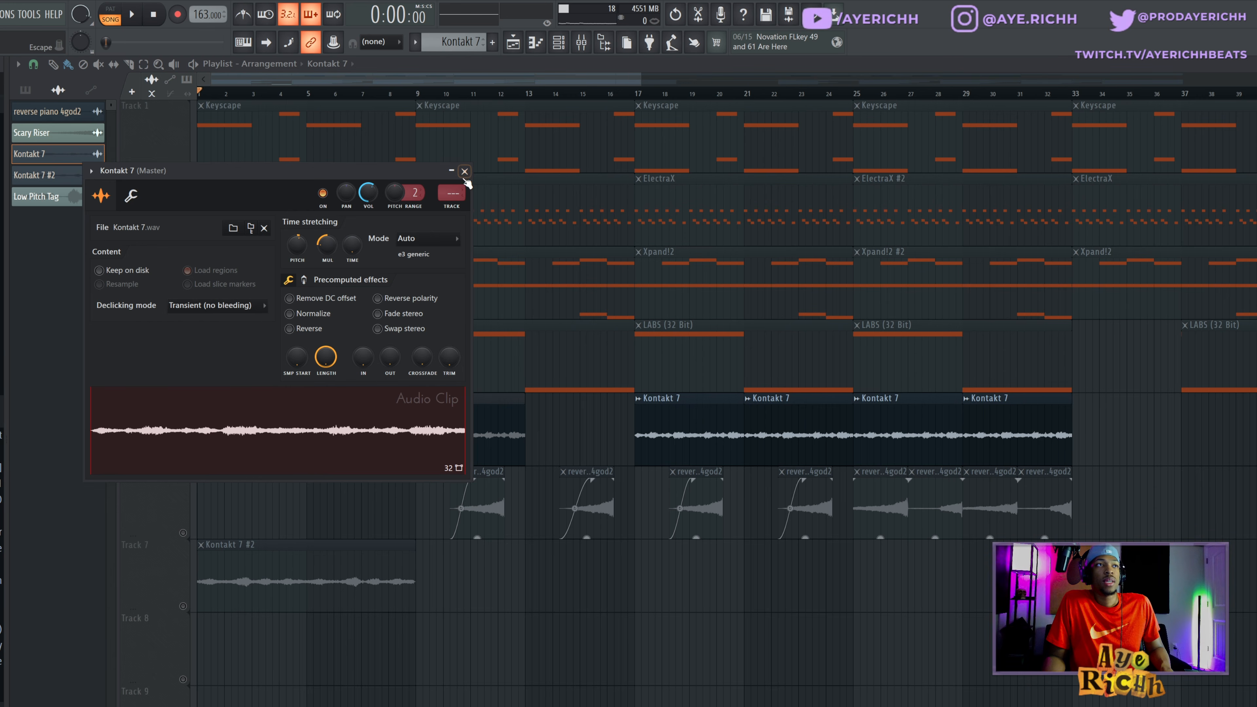
left_click(909, 45)
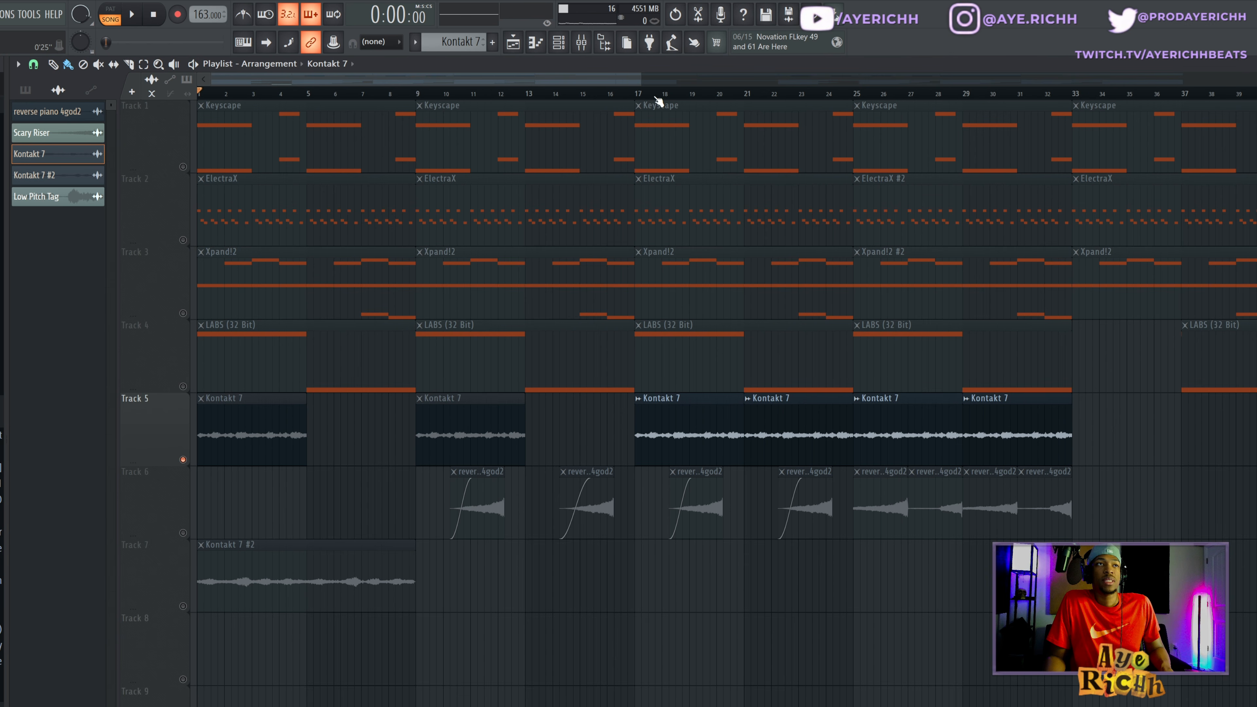
left_click(639, 95)
key("space")
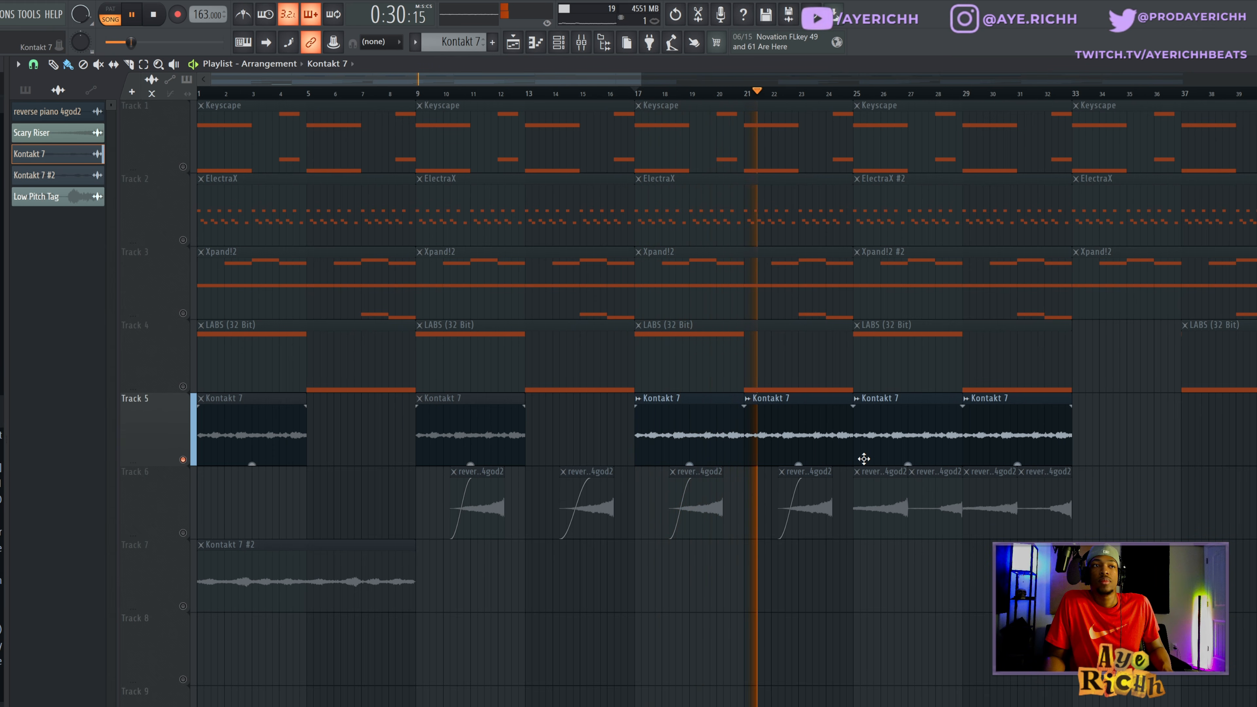
key("space")
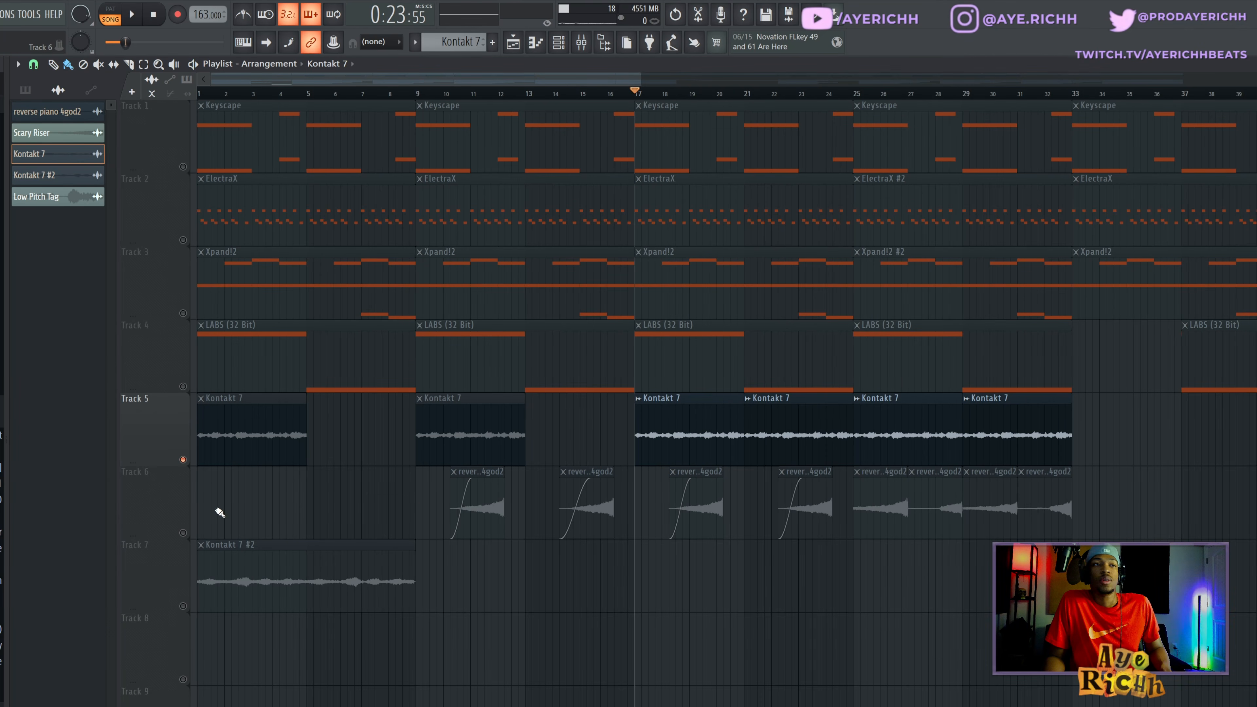
- Unmute Track 6 with the reverse piano clips in the playlist
left_click(184, 534)
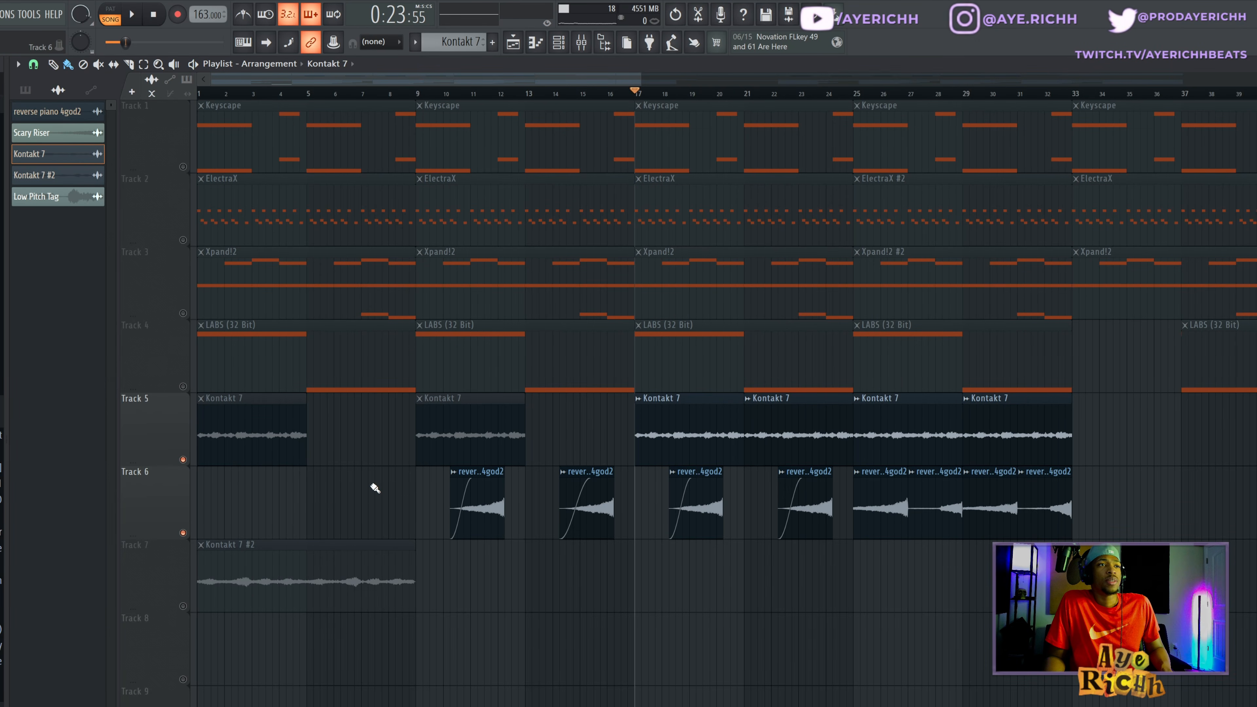
scroll(374, 483, "down", 3)
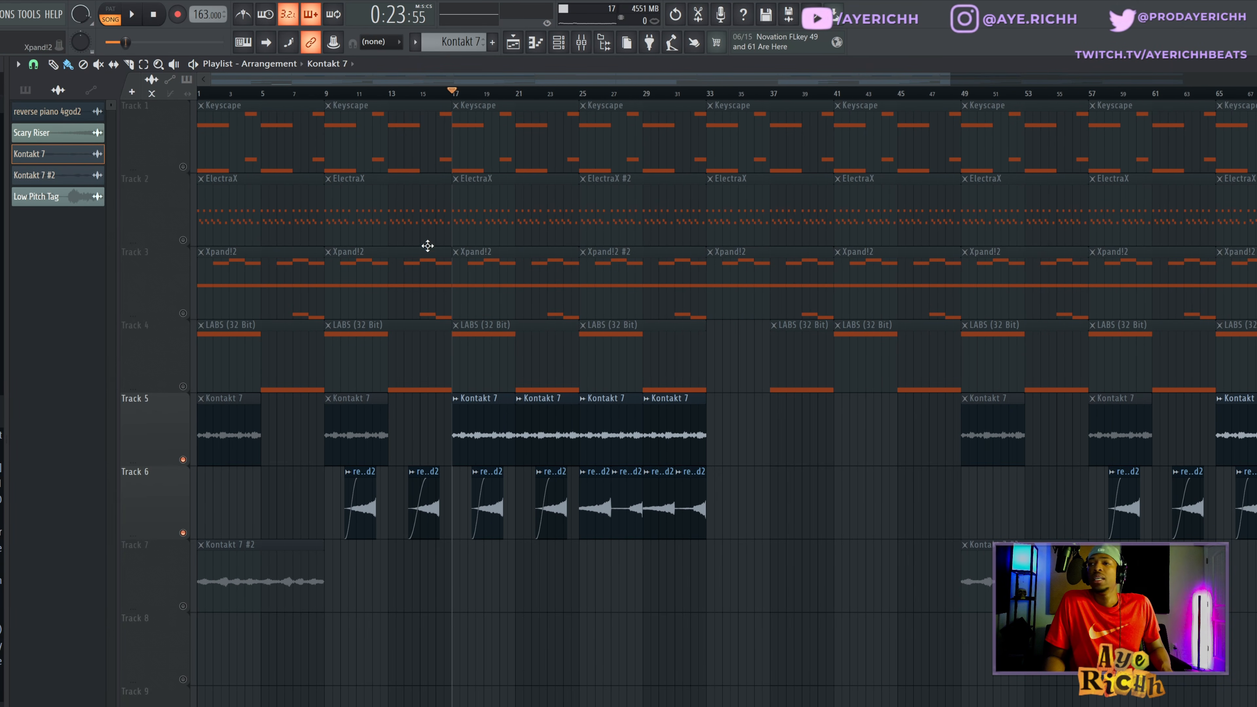
- Mute Track 5 so only the reverse piano clips on Track 6 play, and set the playback position to bar 25
left_click(582, 147)
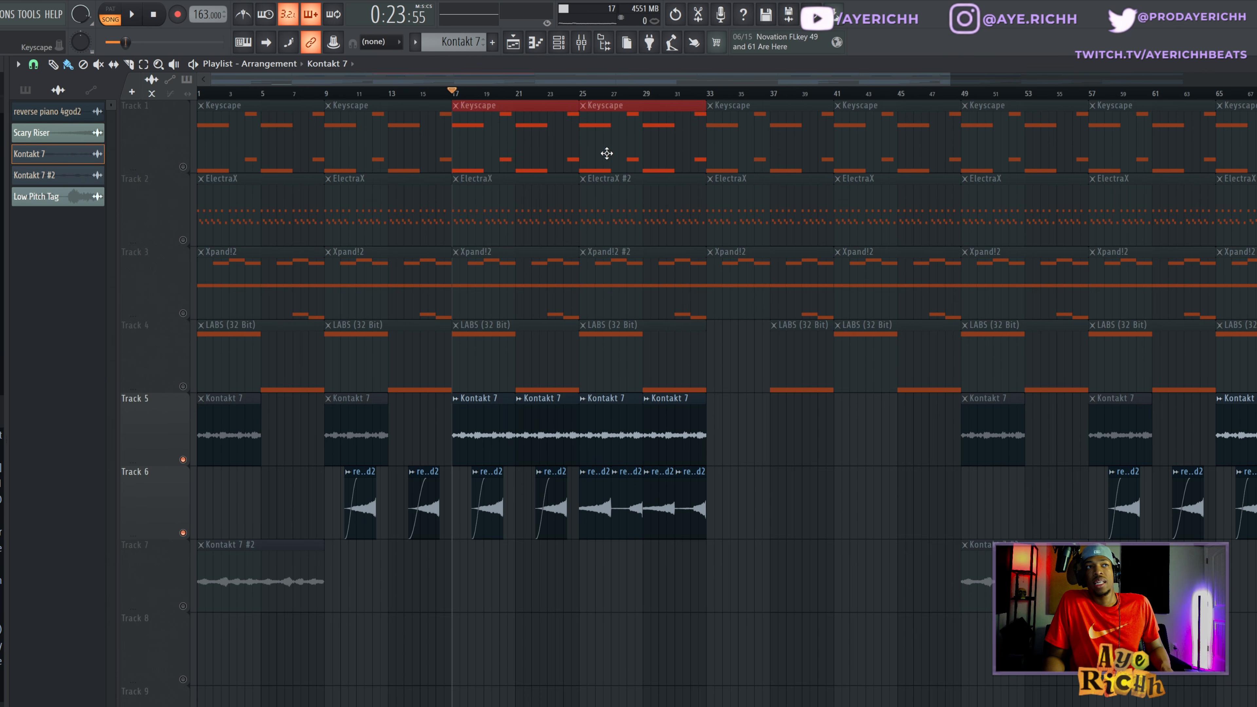
scroll(621, 409, "up", 3)
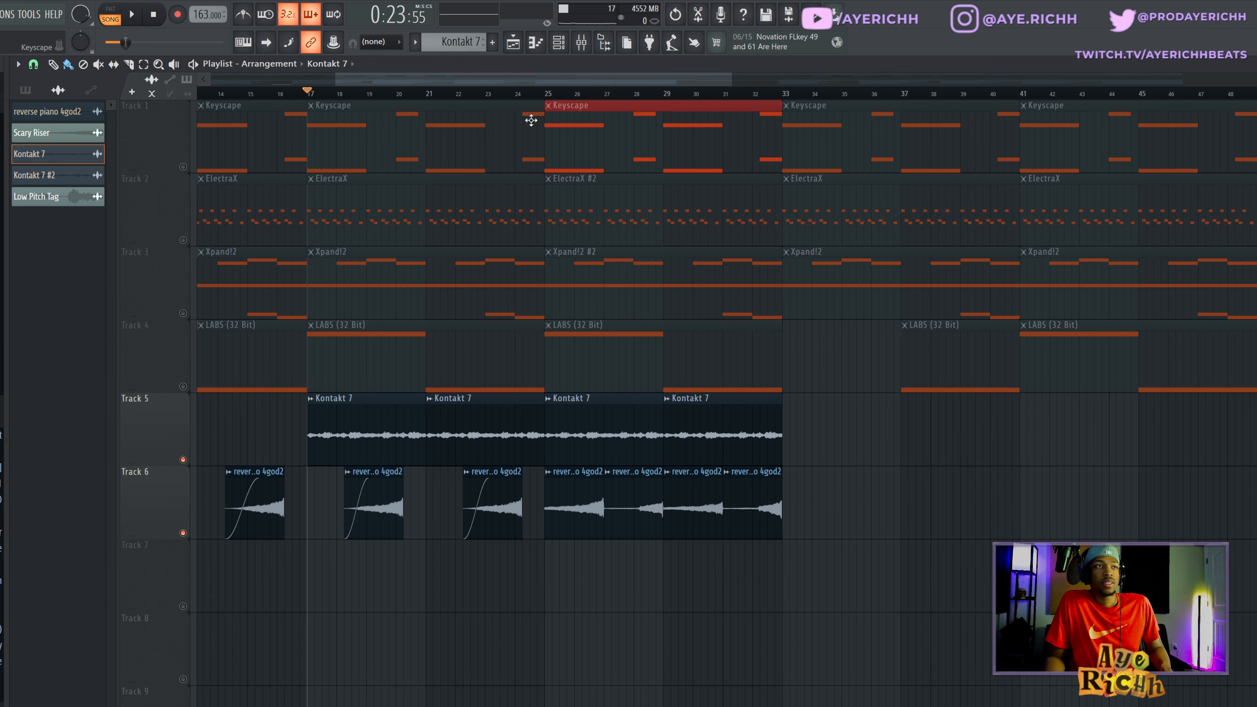
left_click(549, 94)
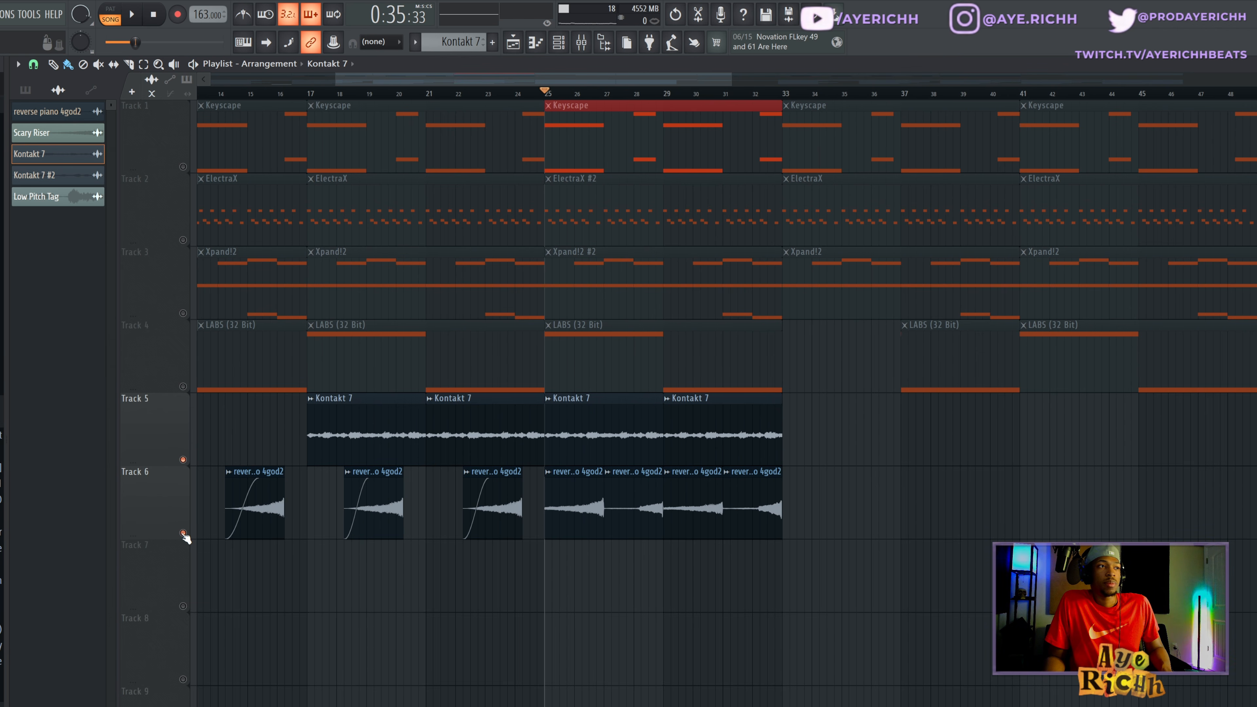
key("space")
key("space")
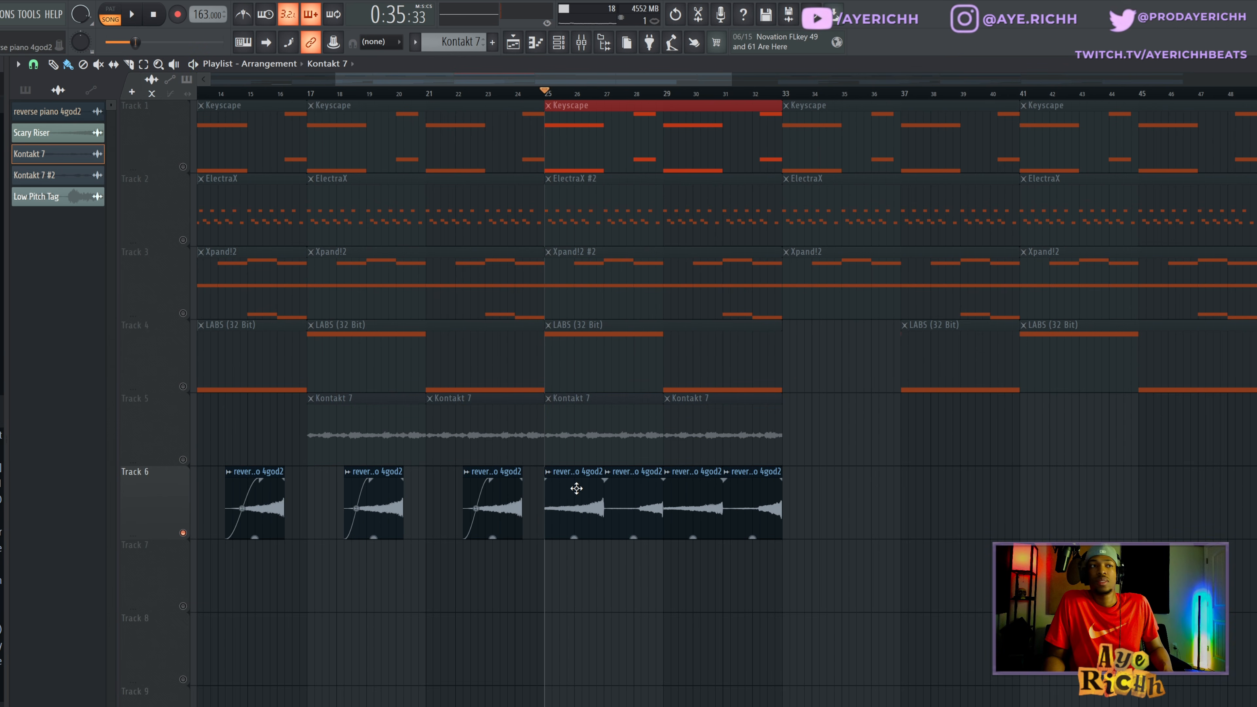
- Inspect the reverse piano 4god2 audio clip's settings at bar 25 and audition the clips from that bar
double_click(575, 488)
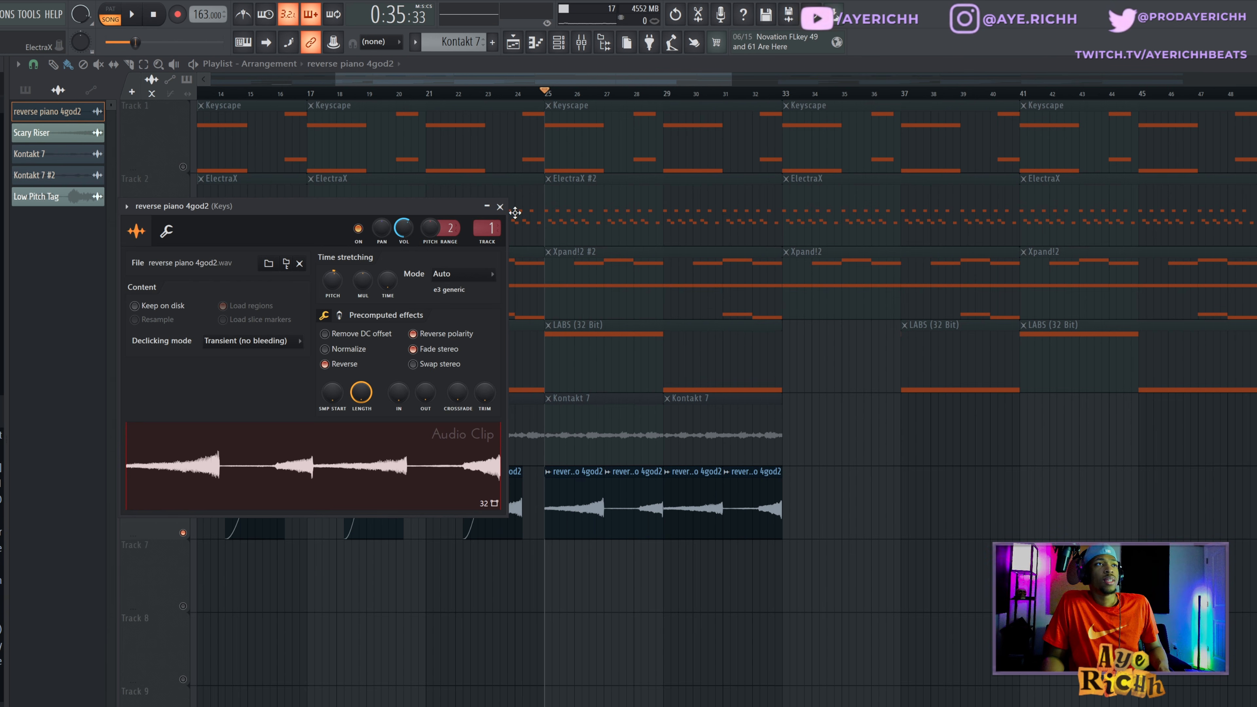
left_click(500, 207)
key("space")
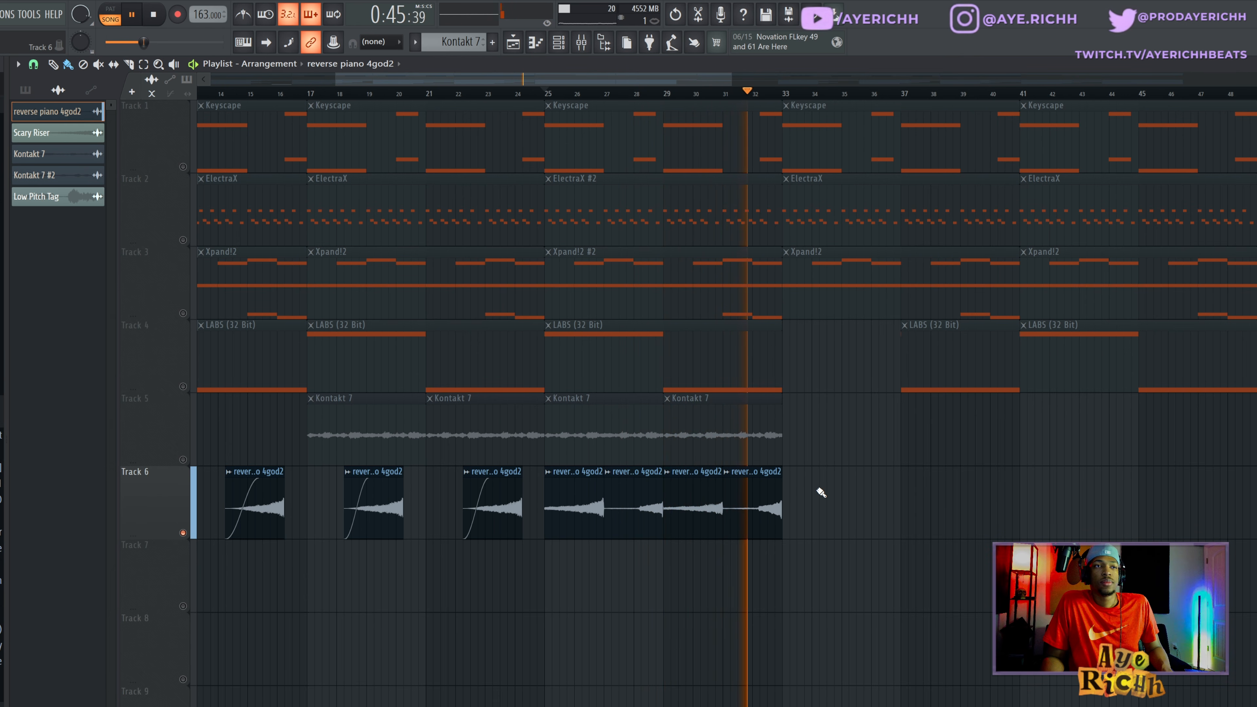
key("space")
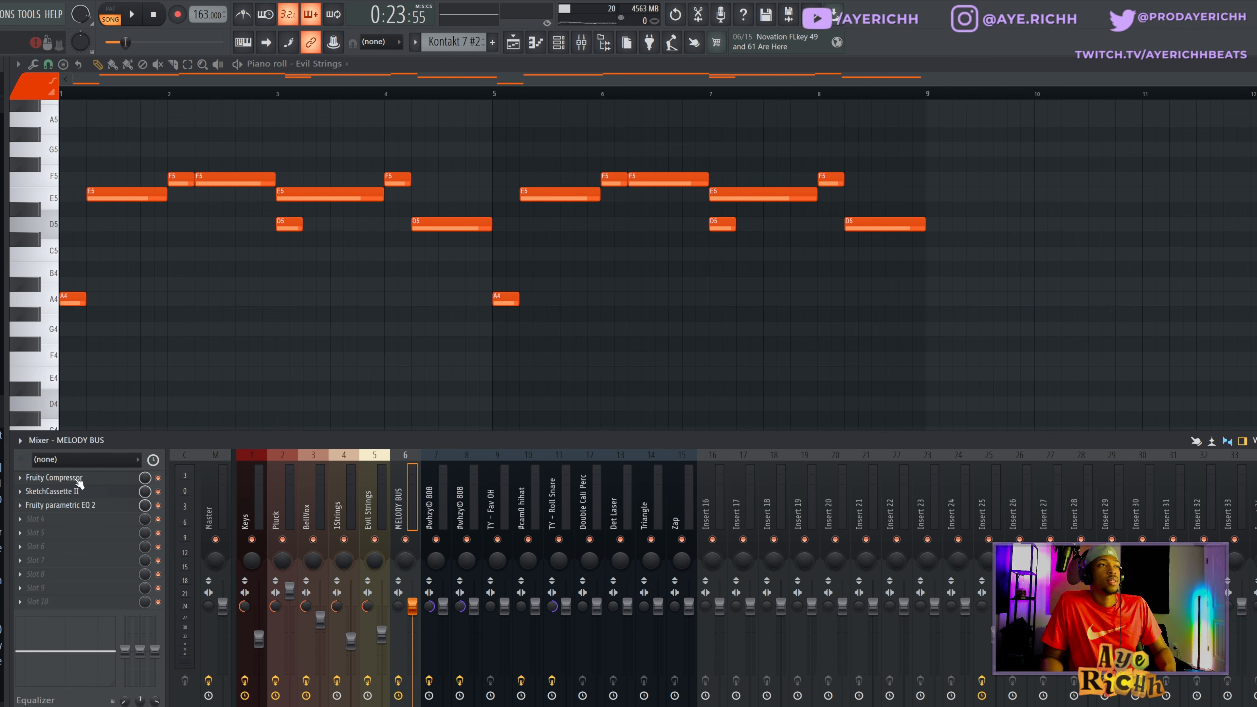
- Inspect the Fruity Compressor, SketchCassette II and Fruity parametric EQ 2 settings on the MELODY BUS mixer track
left_click_drag(257, 507, 372, 516)
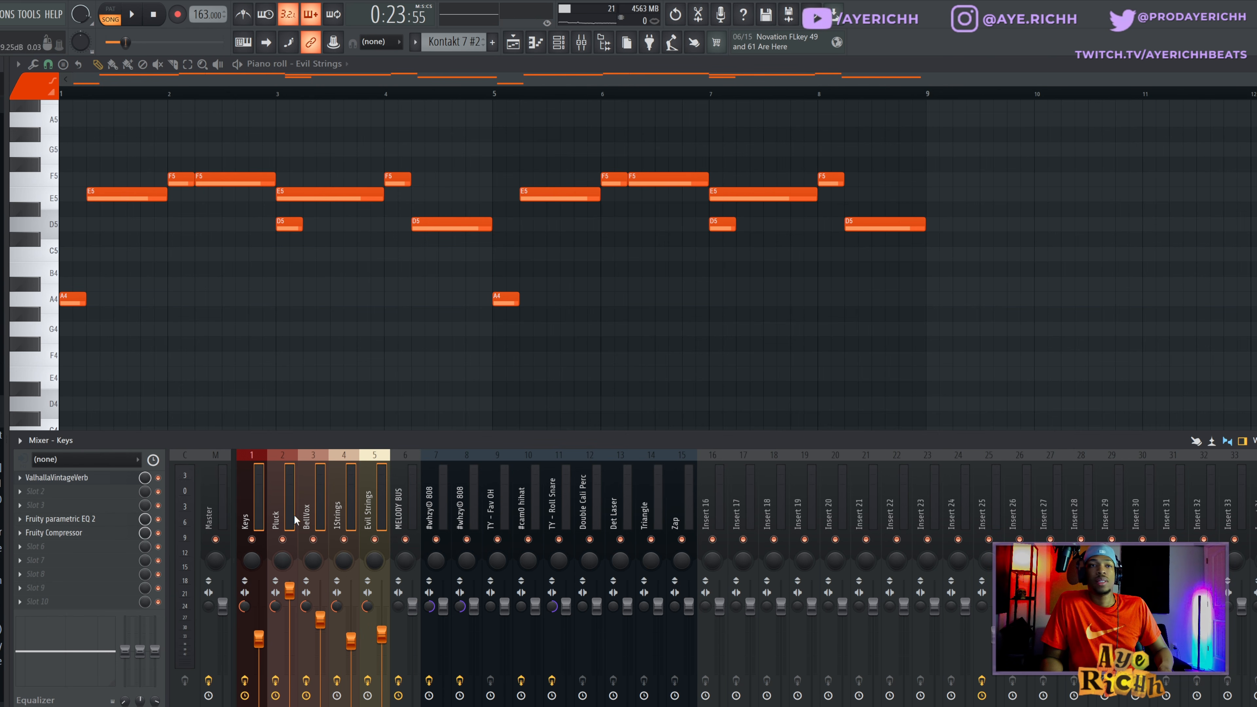
left_click(407, 509)
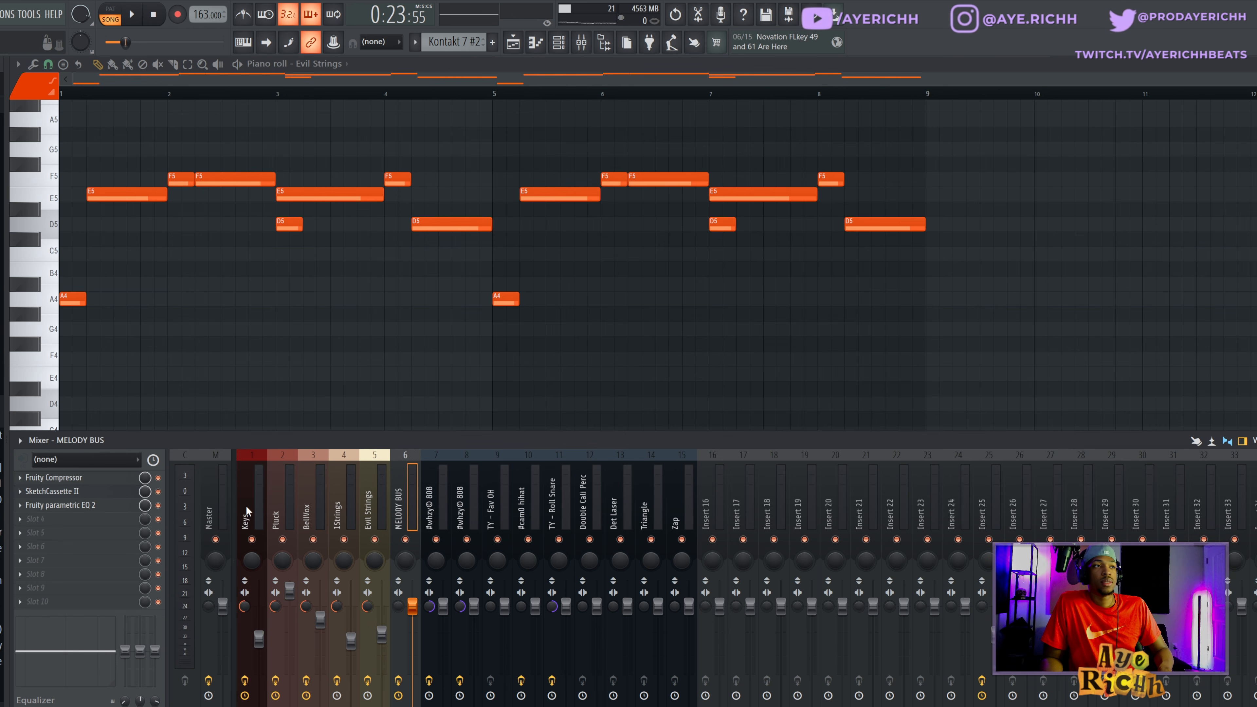
left_click(85, 479)
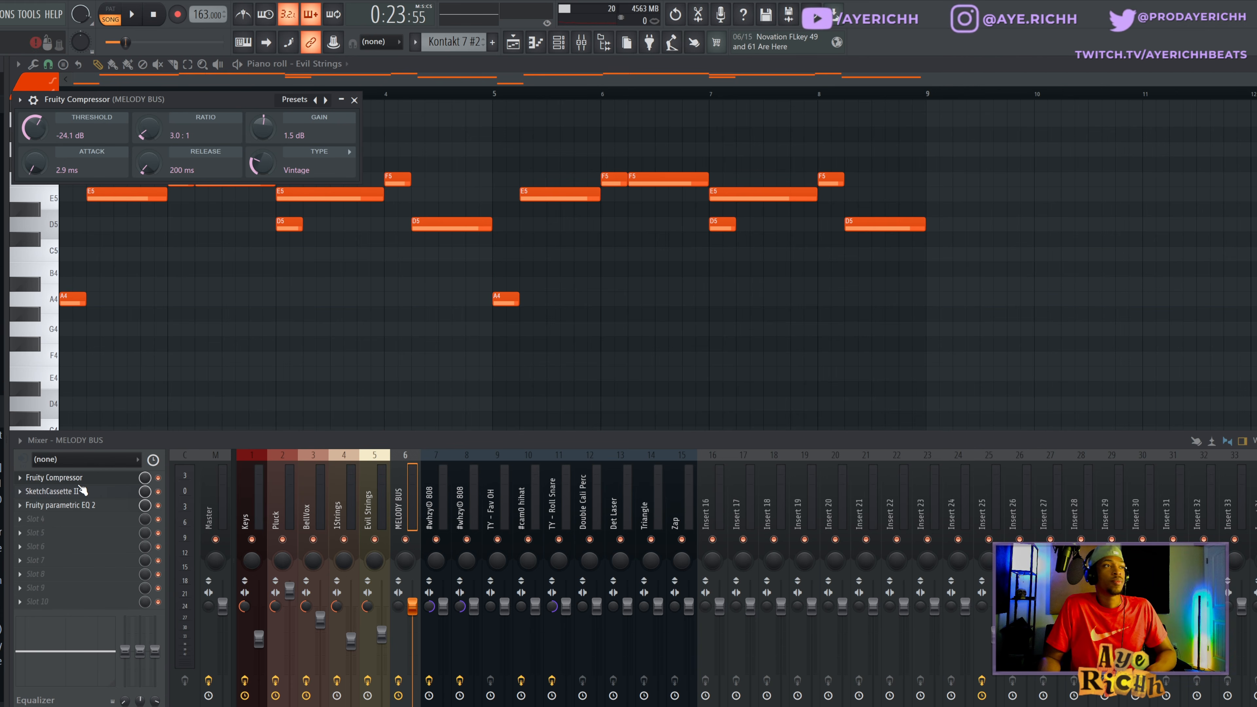
left_click(79, 492)
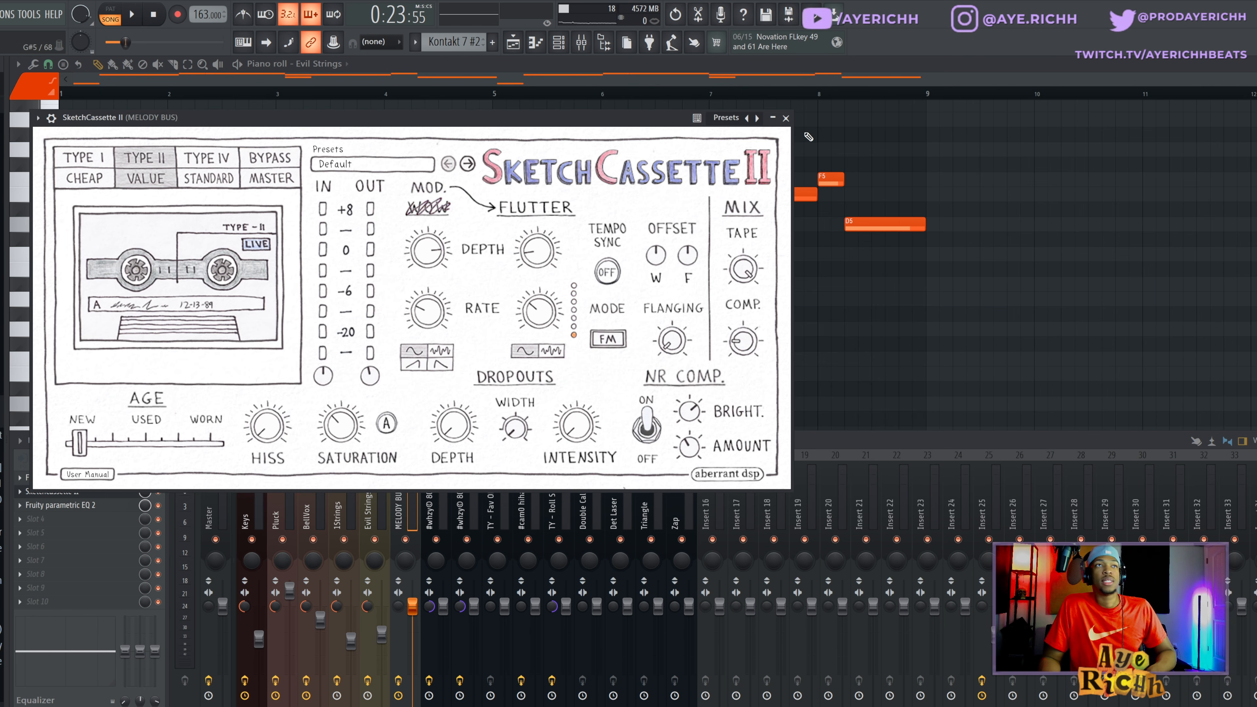
left_click(786, 119)
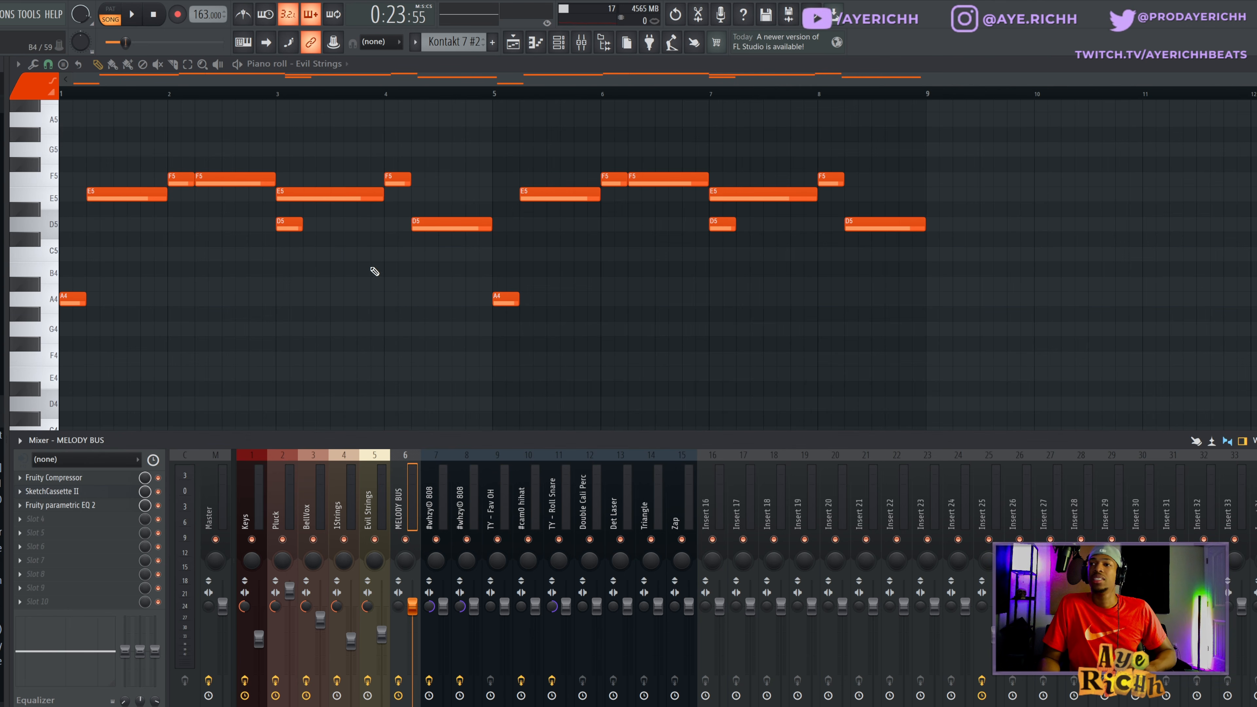
left_click(87, 510)
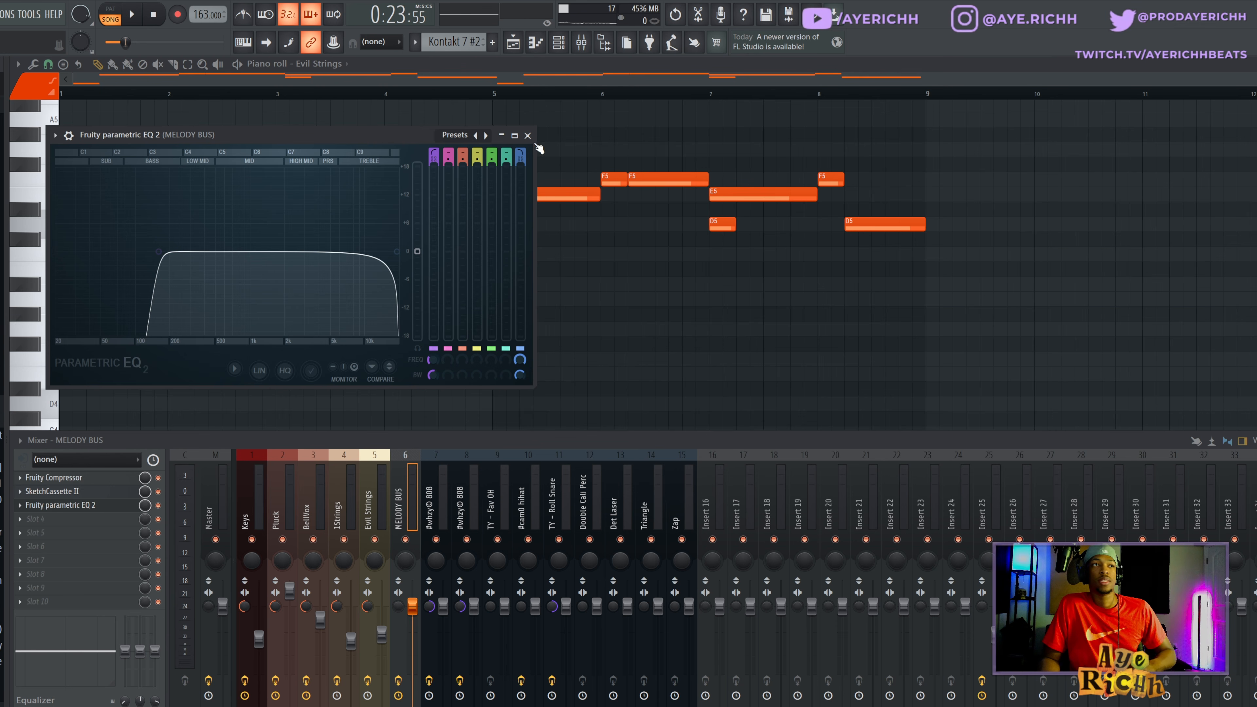
left_click(527, 136)
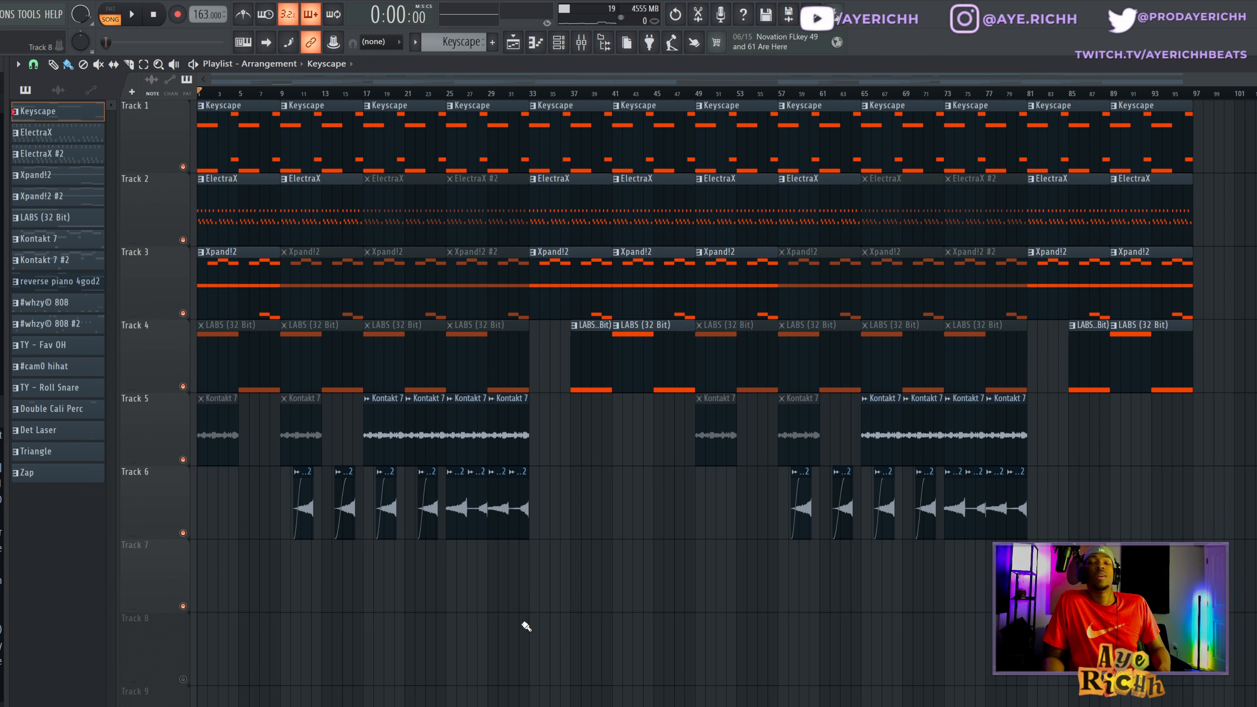
- Play the combined melody layers from the start of the arrangement and look through the following playlist sections
key("space")
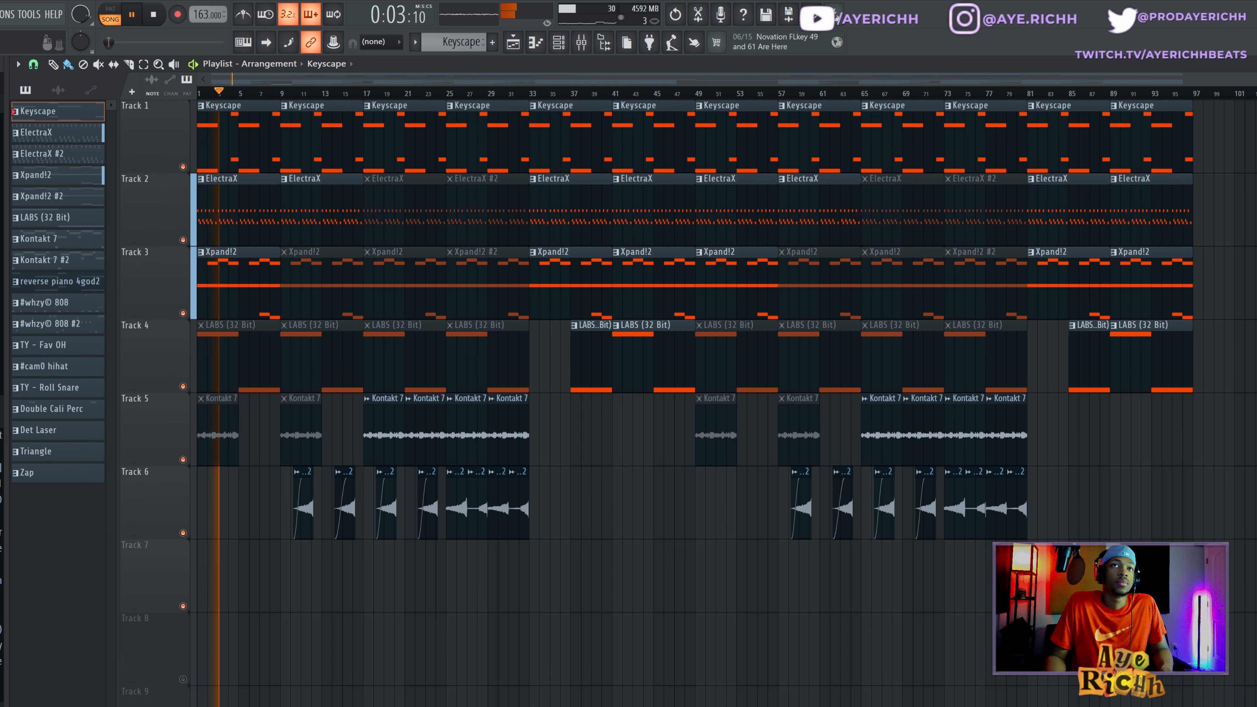
scroll(560, 83, "up", 5)
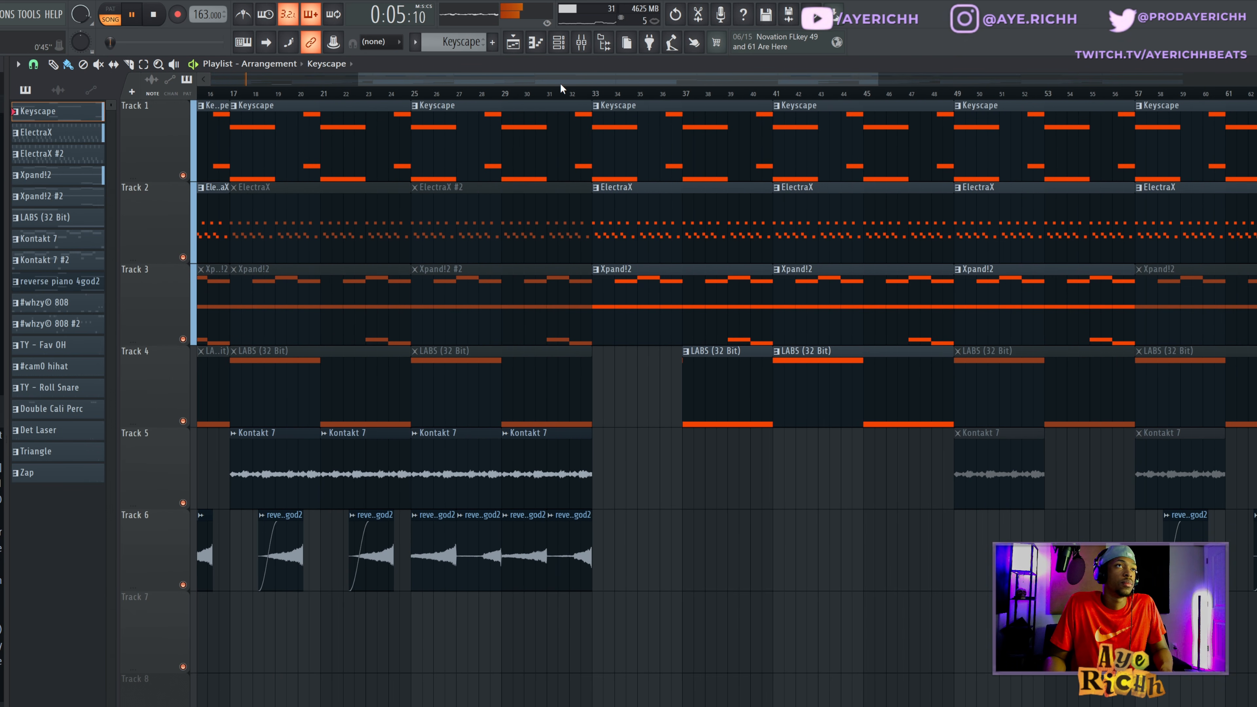
left_click_drag(560, 83, 314, 71)
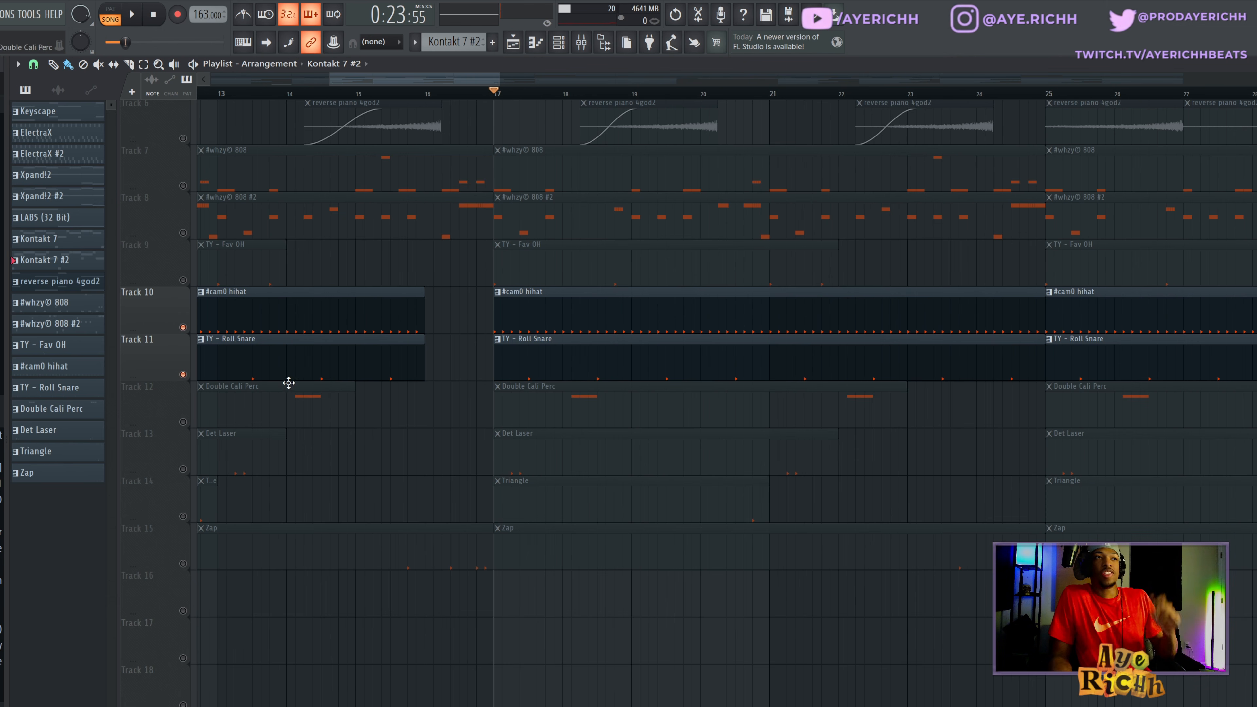
- Unmute Track 9, review the TY - Fav OH notes in the piano roll and audition them with the hi-hat and snare
left_click(182, 281)
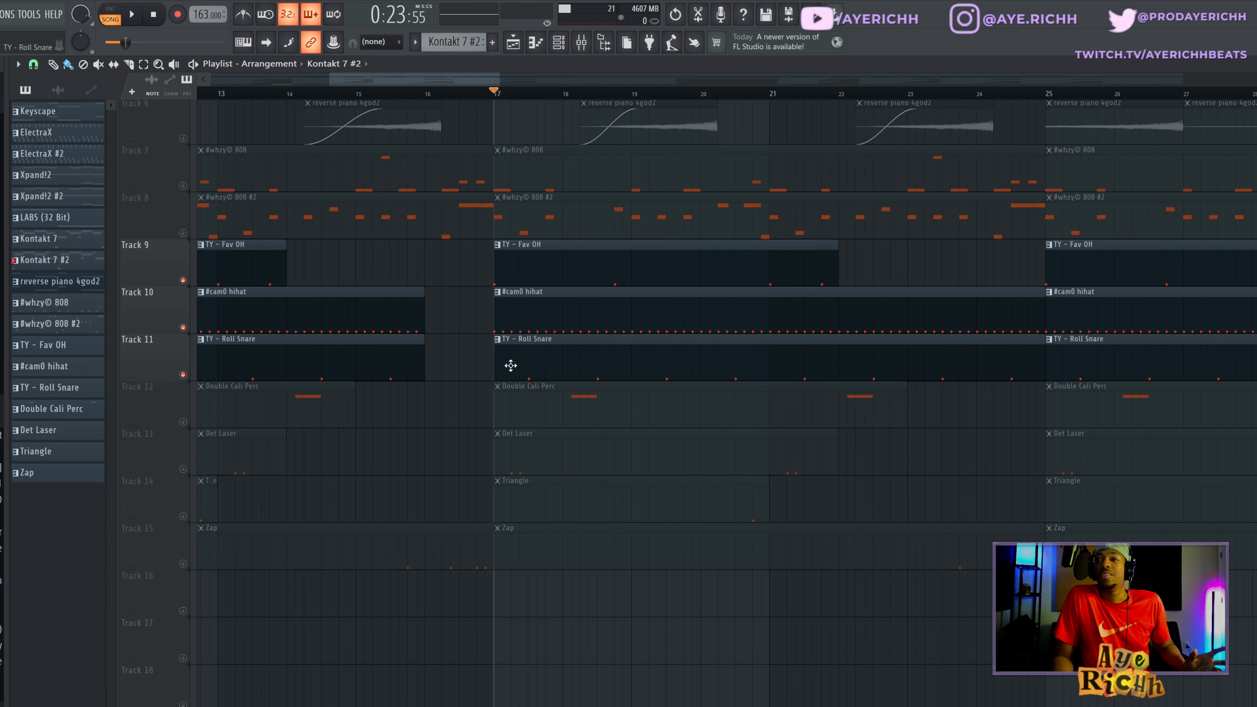
double_click(520, 276)
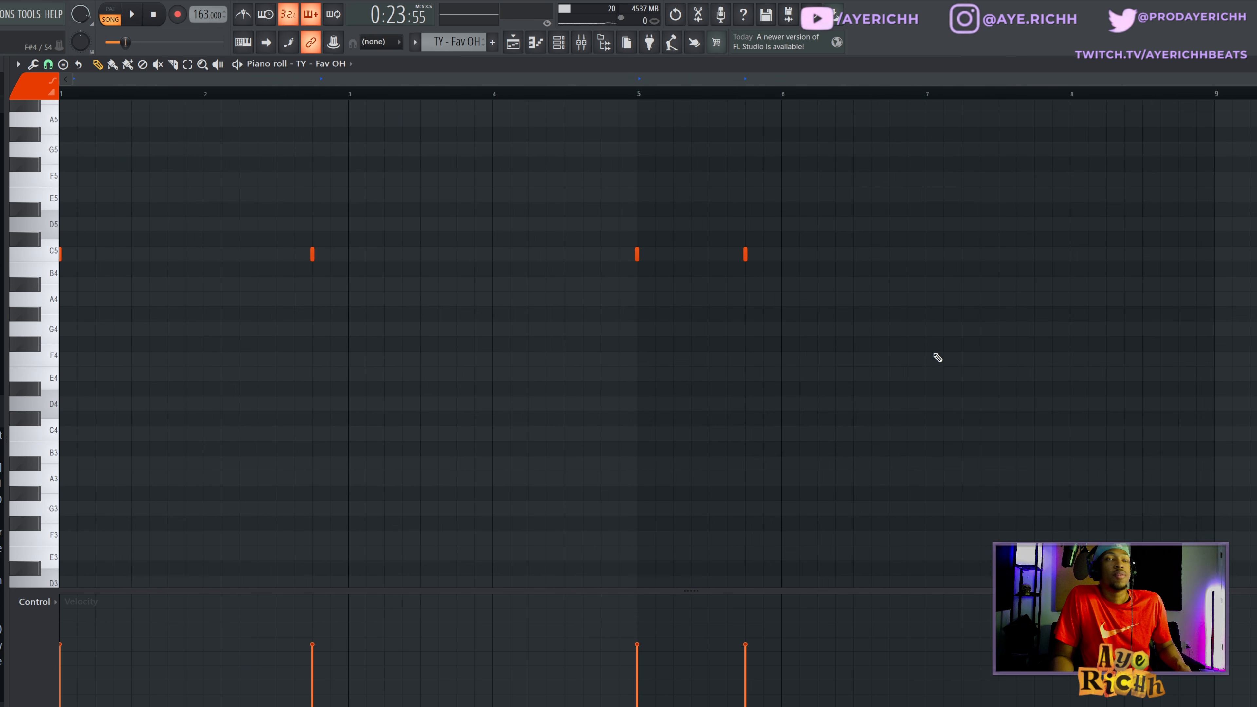
key("space")
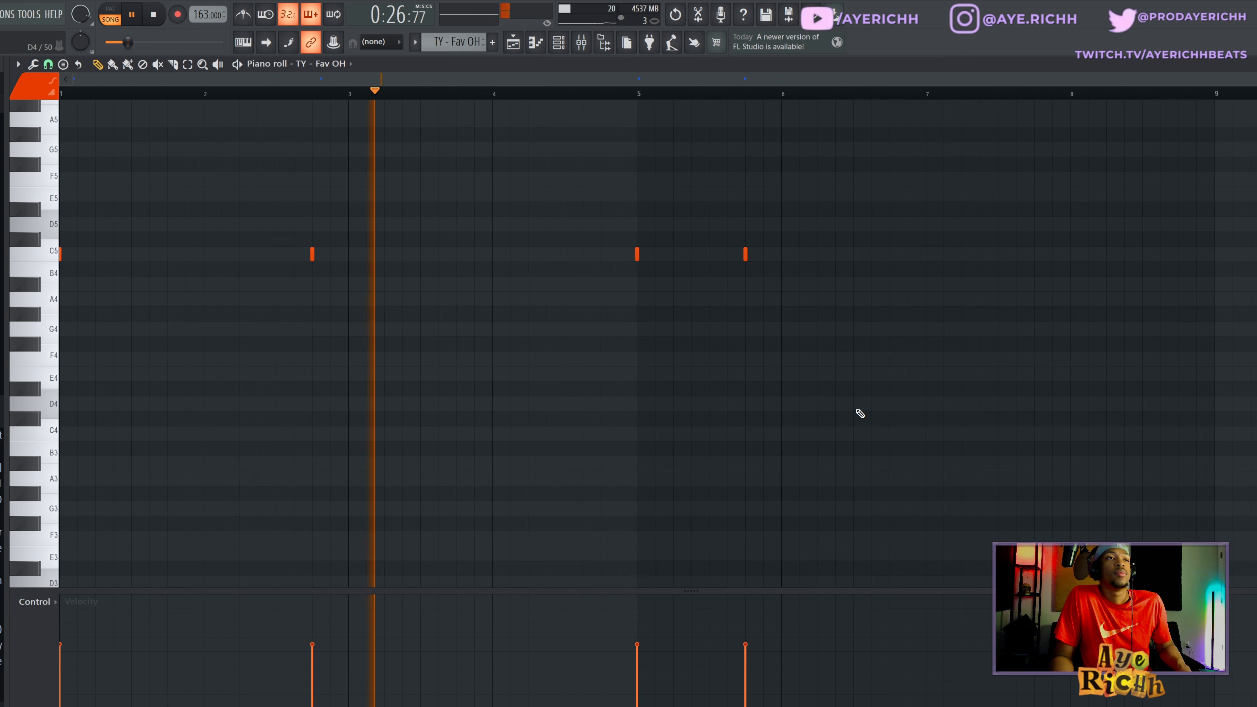
scroll(867, 396, "up", 1)
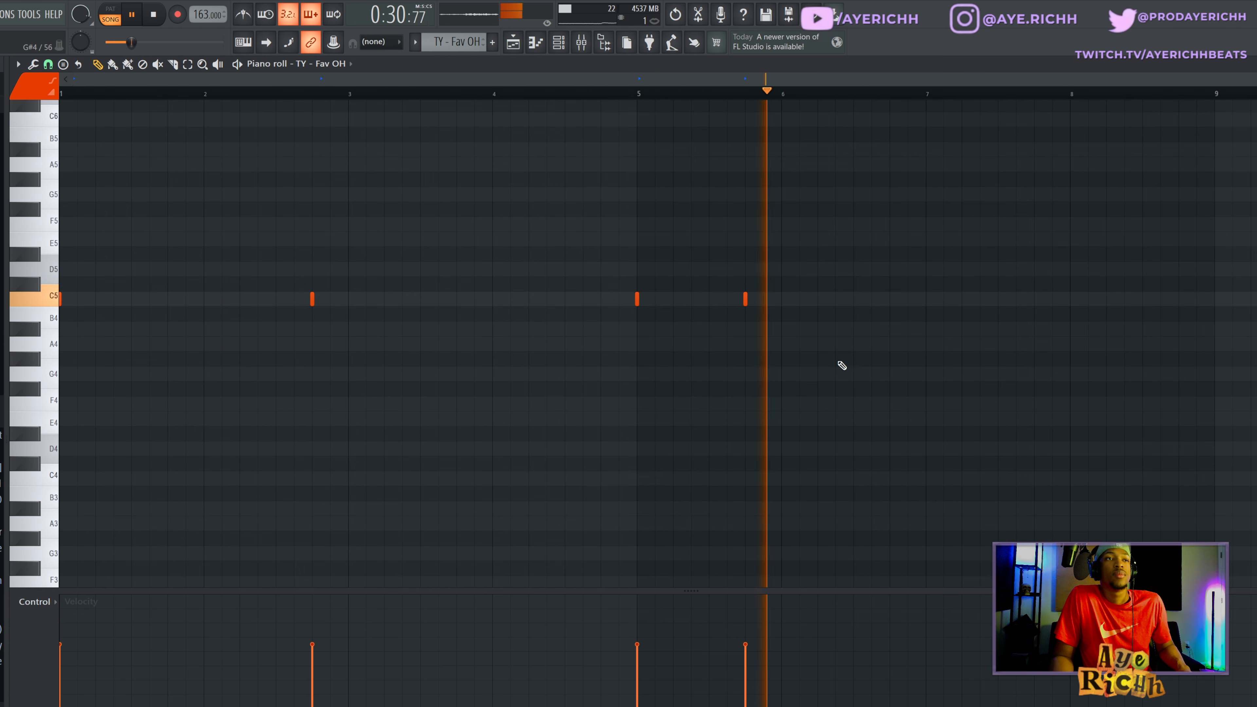
key("F5")
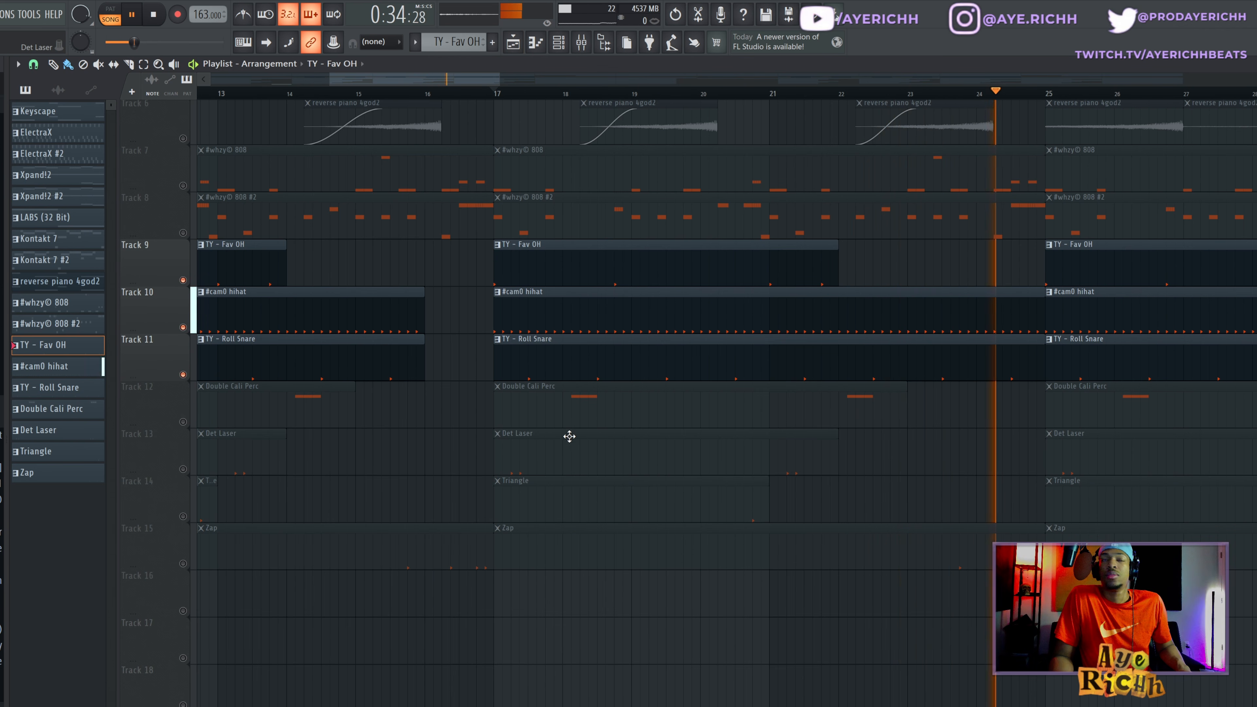
key("space")
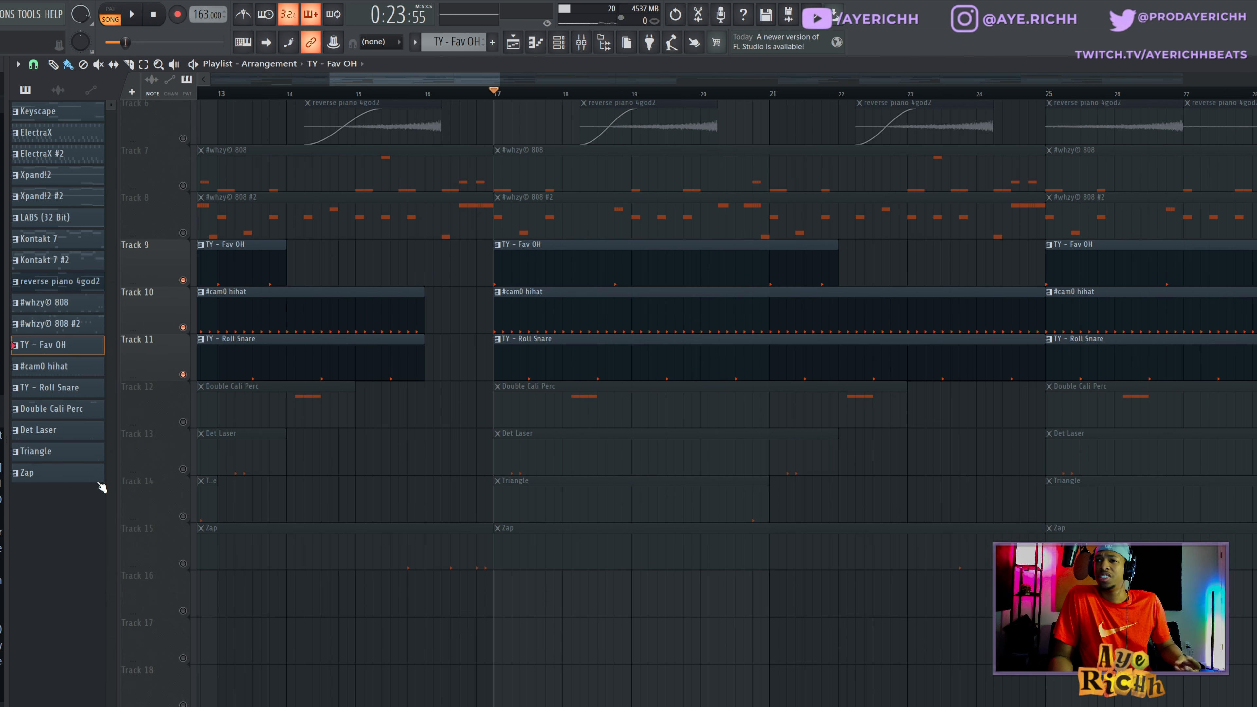
- Unmute Tracks 12 to 15 with the Double Cali Perc, Det Laser, Triangle and Zap patterns
left_click(183, 422)
left_click(182, 469)
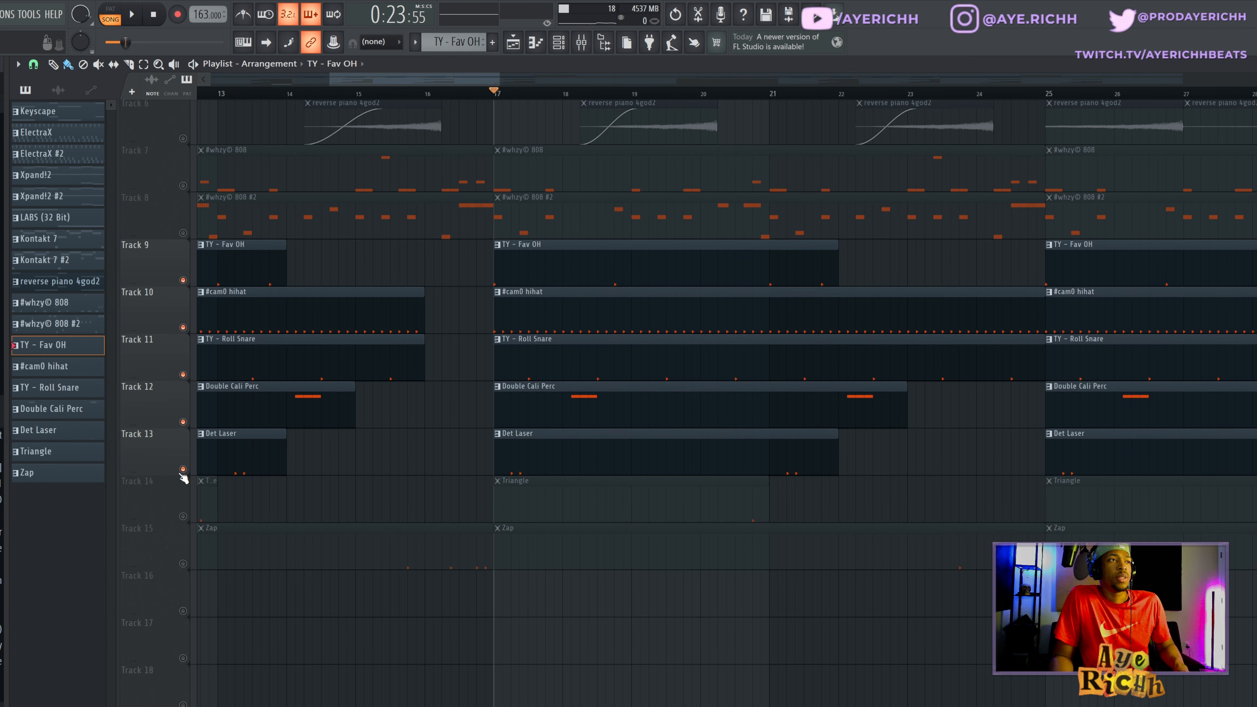
left_click(183, 516)
left_click(183, 564)
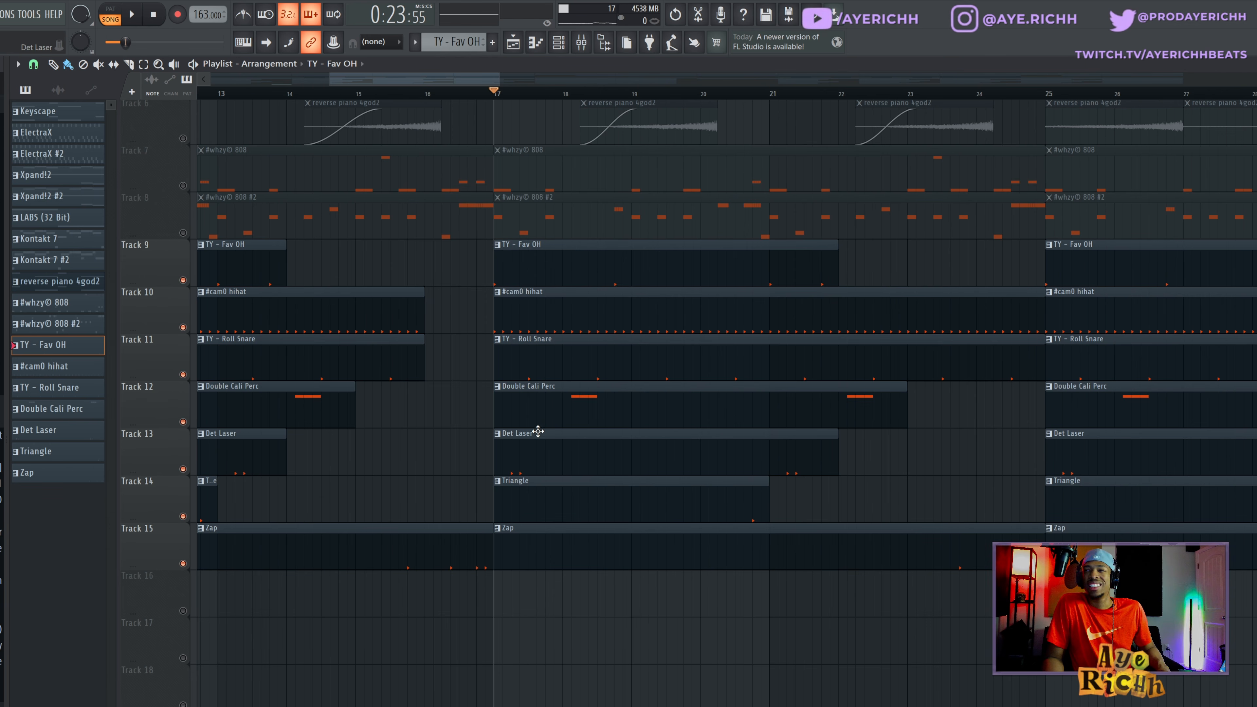
- Review the Double Cali Perc pattern's notes in the piano roll and return to the playlist
double_click(526, 417)
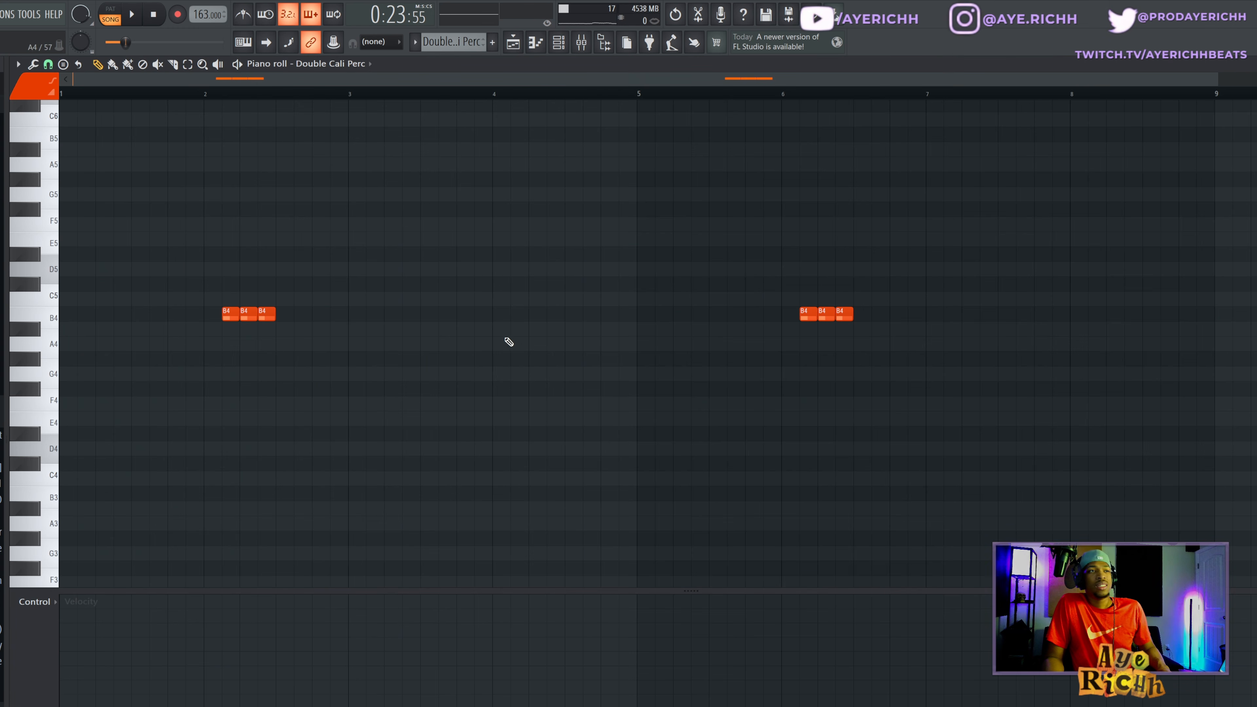
double_click(246, 313)
key("Escape")
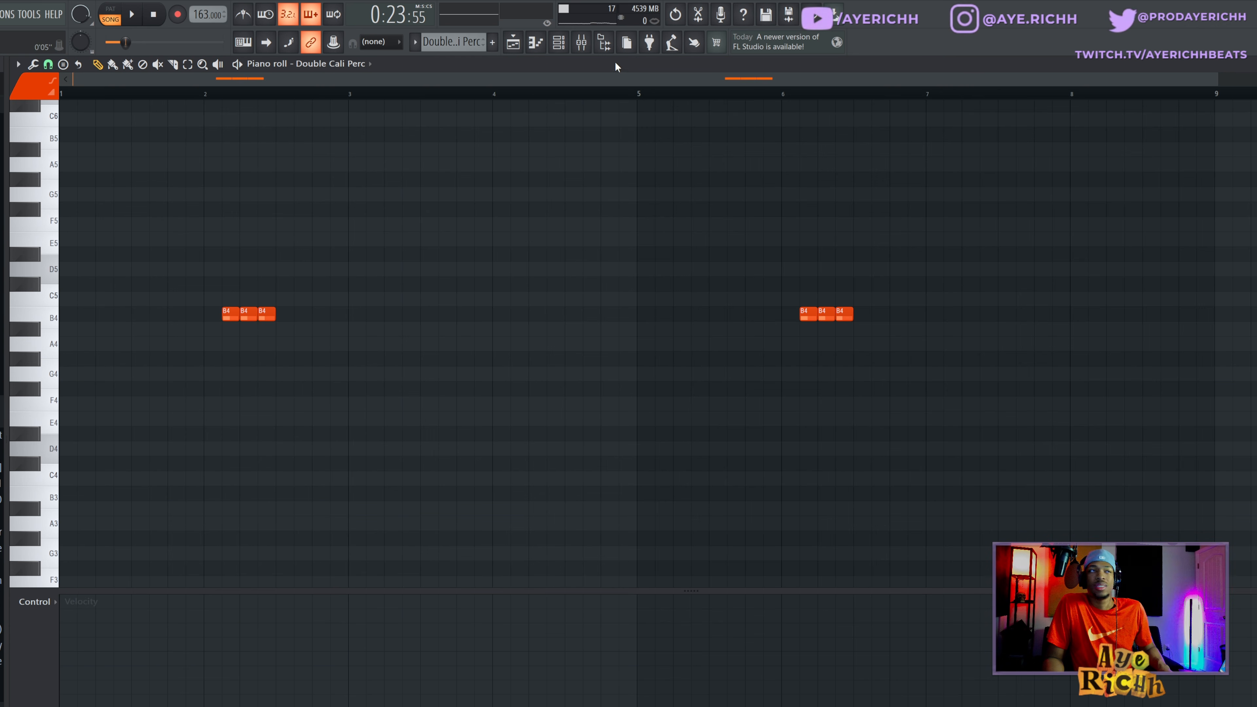
left_click(524, 44)
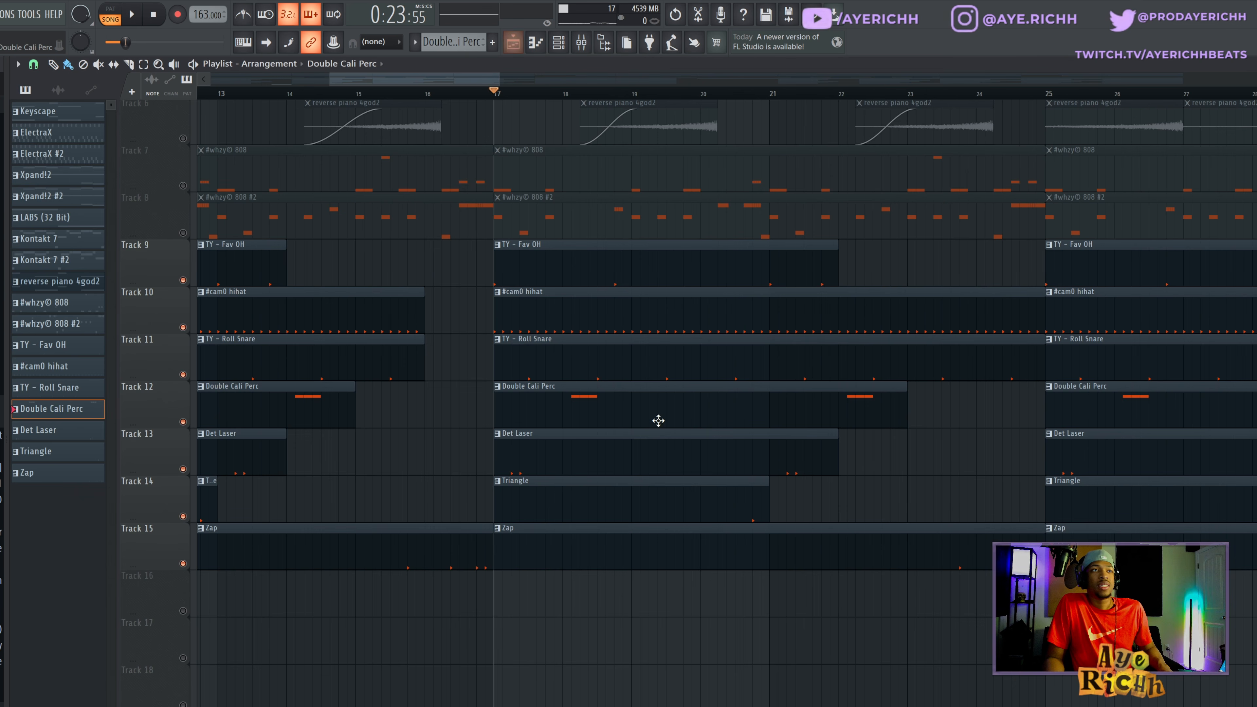
- Review the Det Laser pattern's notes in the piano roll and return to the playlist
double_click(576, 455)
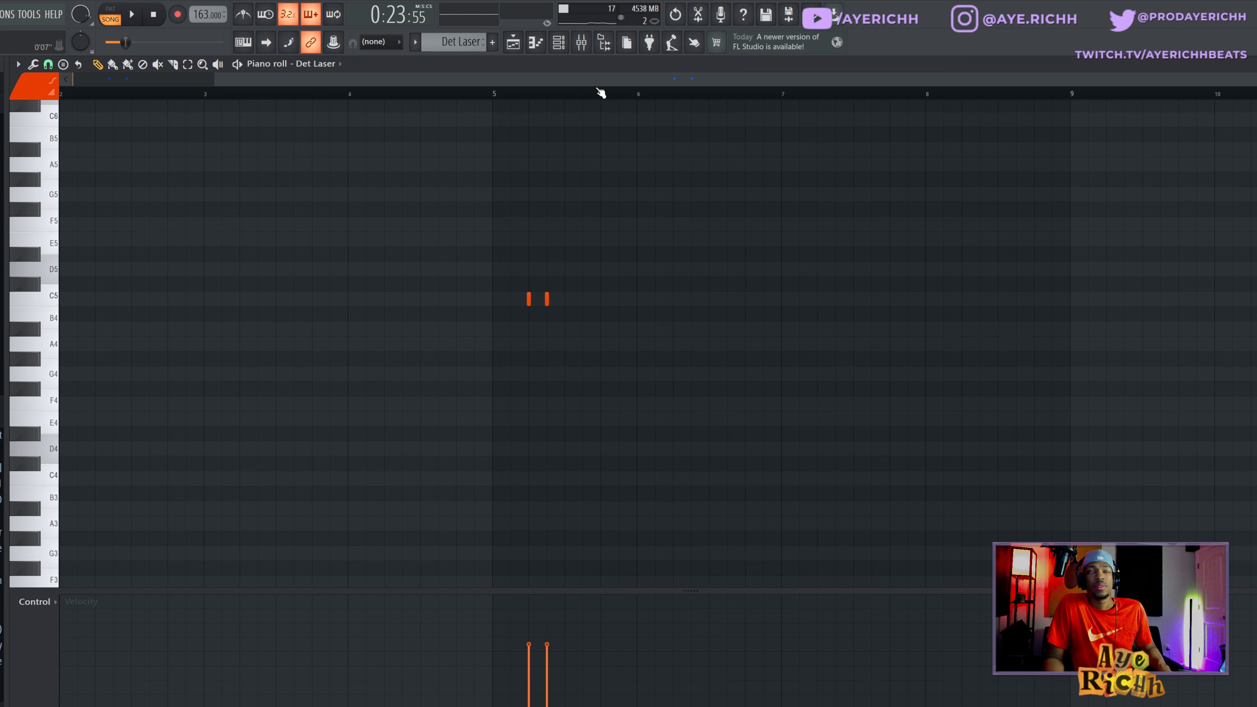
left_click(565, 45)
left_click(558, 44)
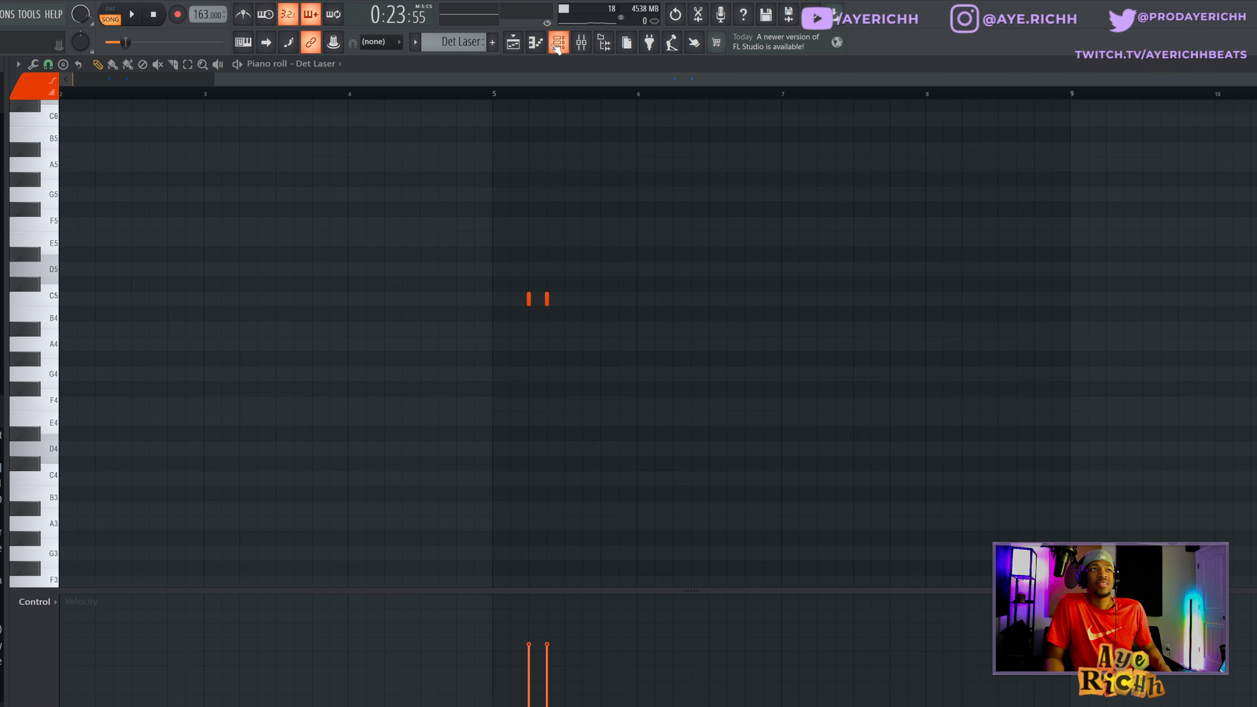
left_click(514, 43)
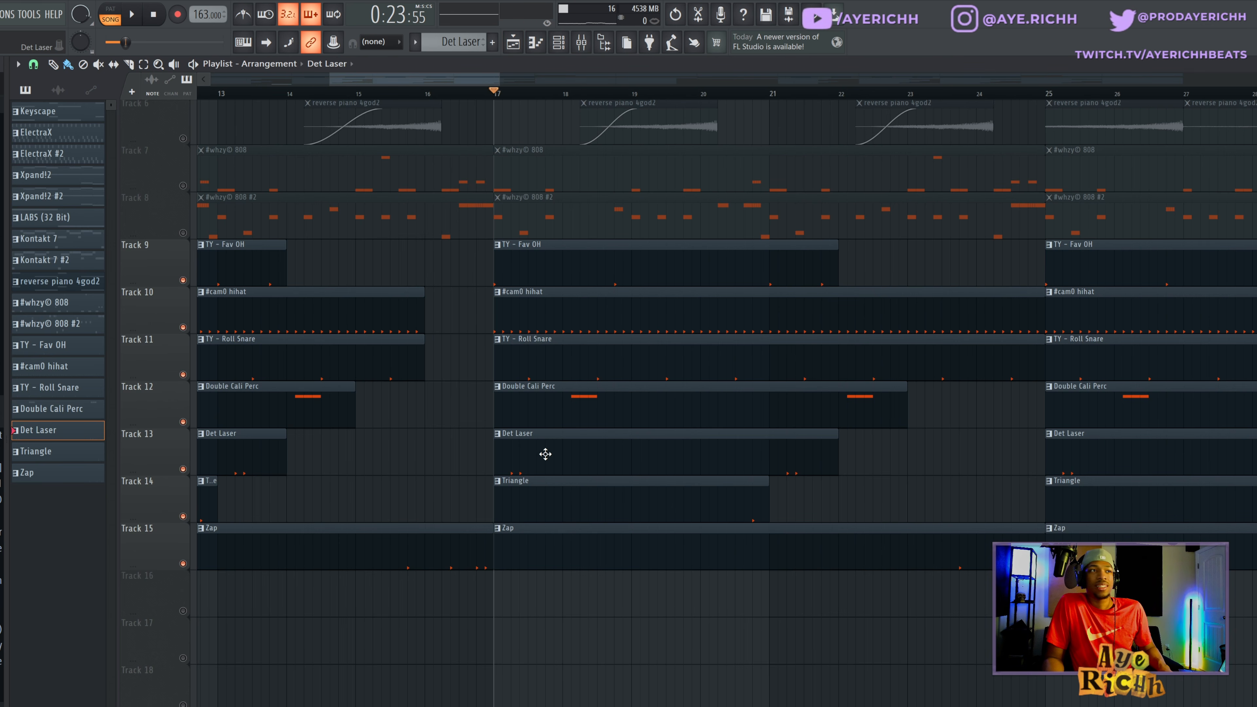
- Review the Triangle pattern's note placement in the piano roll and return to the playlist
double_click(536, 502)
mouse_move(579, 302)
left_mouse_down()
mouse_move(606, 299)
mouse_move(586, 298)
mouse_move(596, 292)
left_mouse_up()
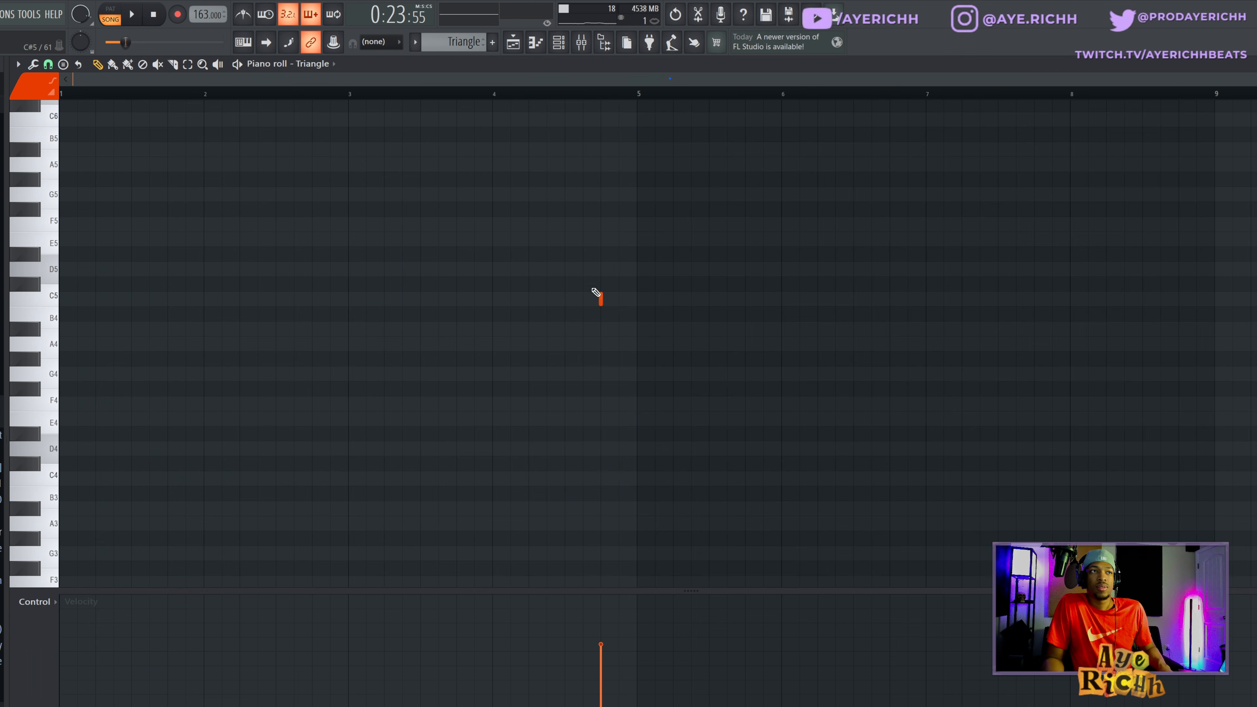
left_click(550, 44)
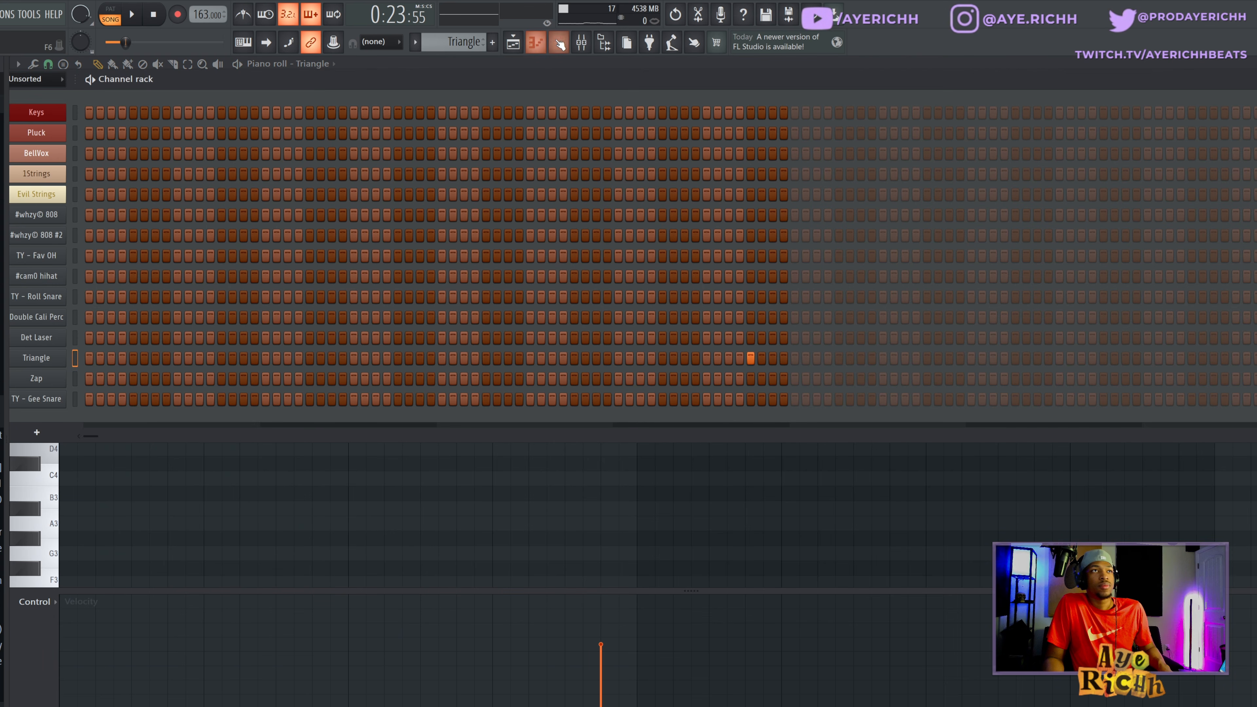
left_click(558, 41)
left_click(514, 42)
- Review the Zap pattern's notes in the piano roll and return to the playlist
double_click(614, 543)
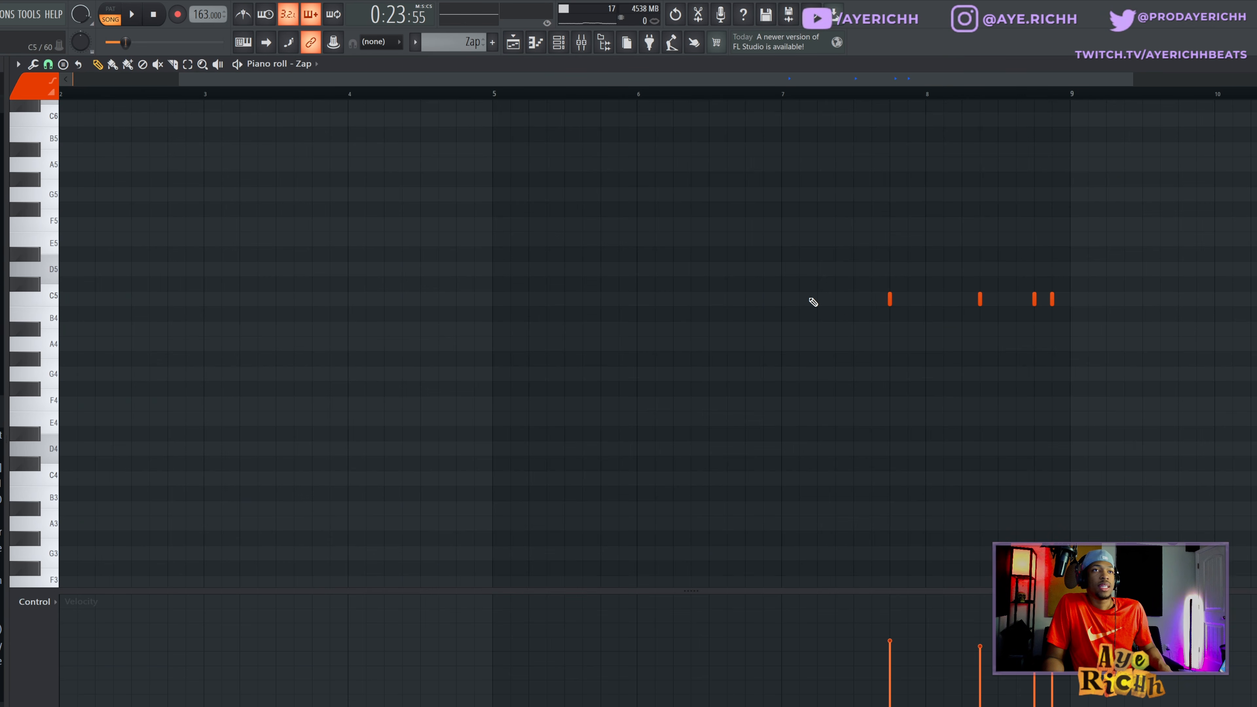
left_click_drag(813, 302, 1079, 298)
left_click(514, 48)
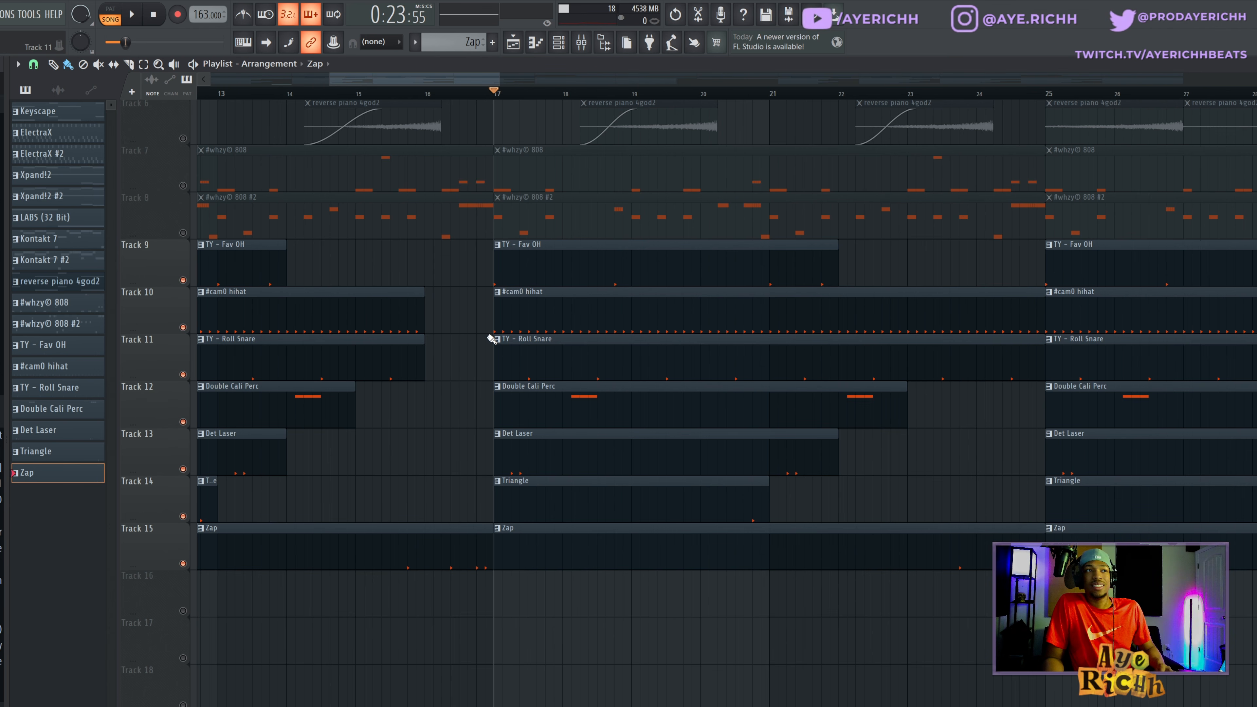
- Play back the unmuted drum and percussion tracks together from bar 17 of the playlist
key("space")
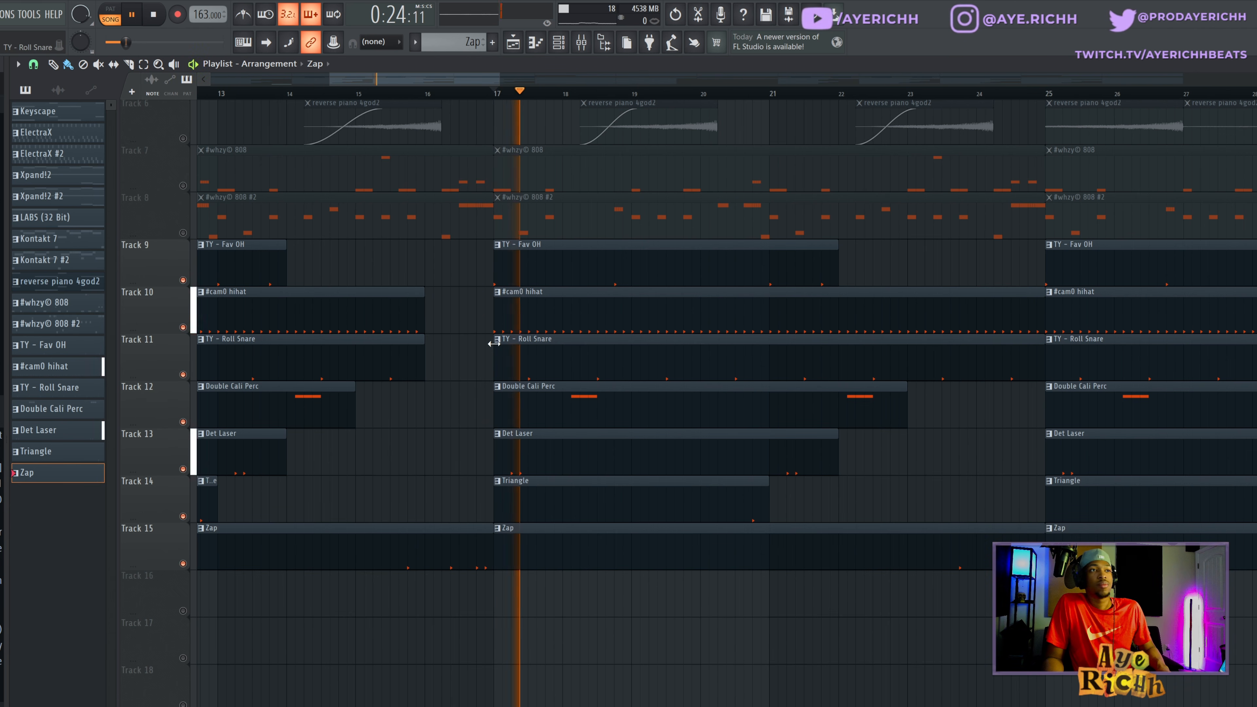
key("space")
- Open the Double Cali Perc pattern's notes, select the first three, and show note pan in a smaller control lane
left_click(556, 410)
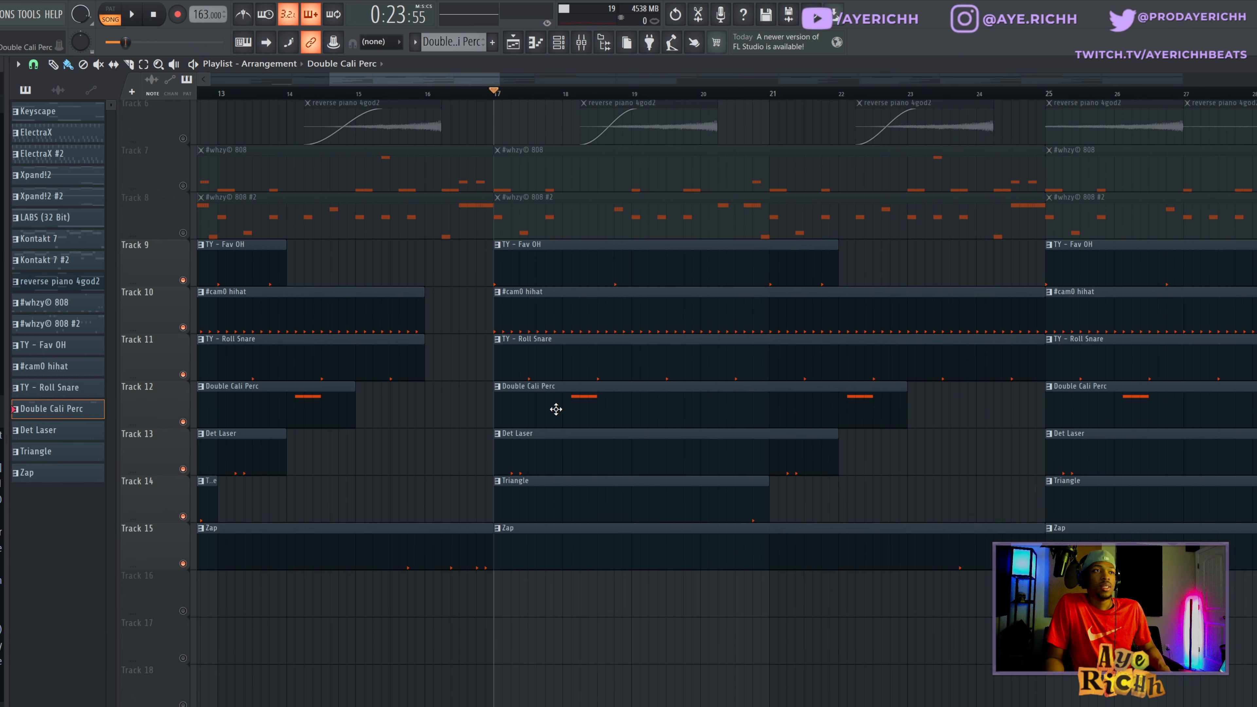
double_click(561, 412)
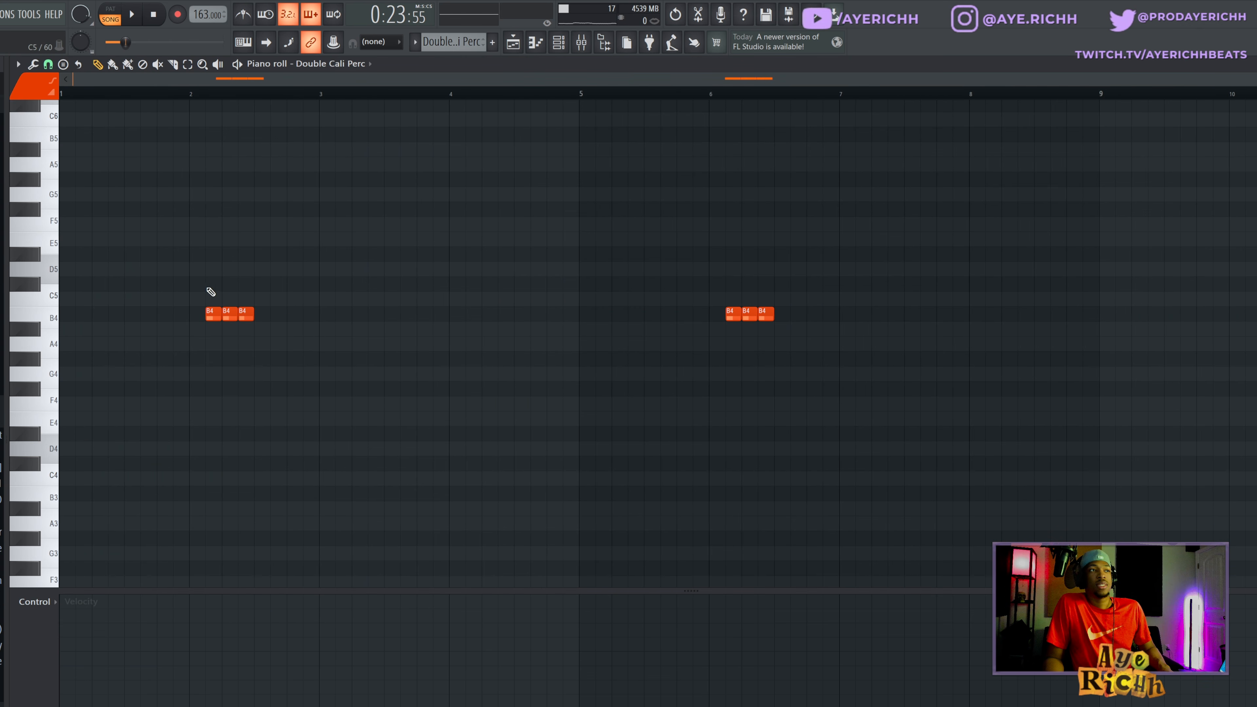
left_click_drag(165, 296, 267, 339, "ctrl")
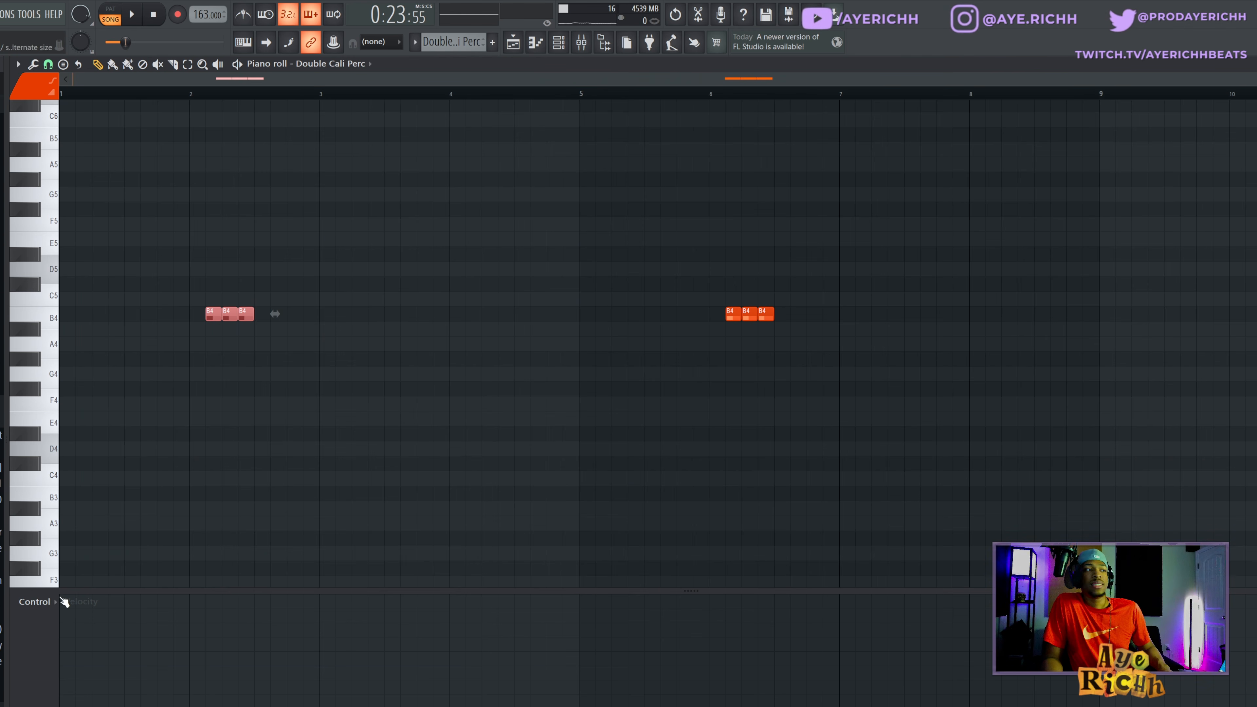
left_click(34, 603)
left_click(35, 626)
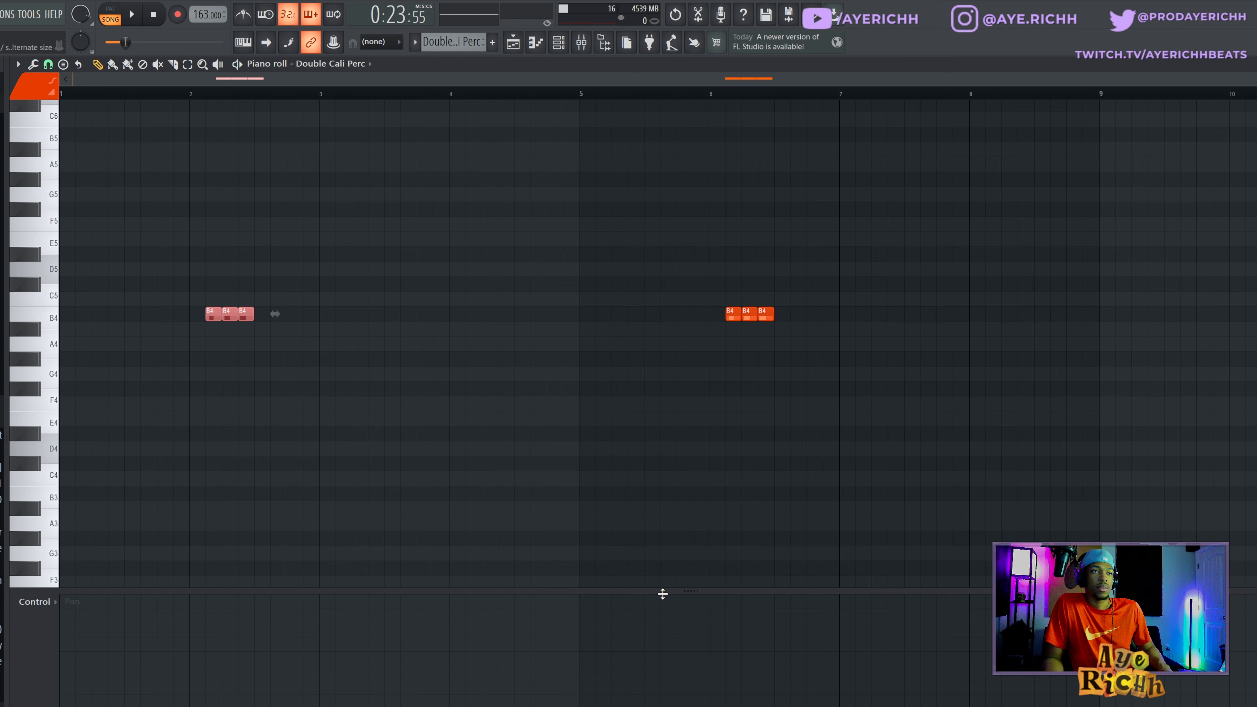
left_click_drag(662, 593, 616, 646)
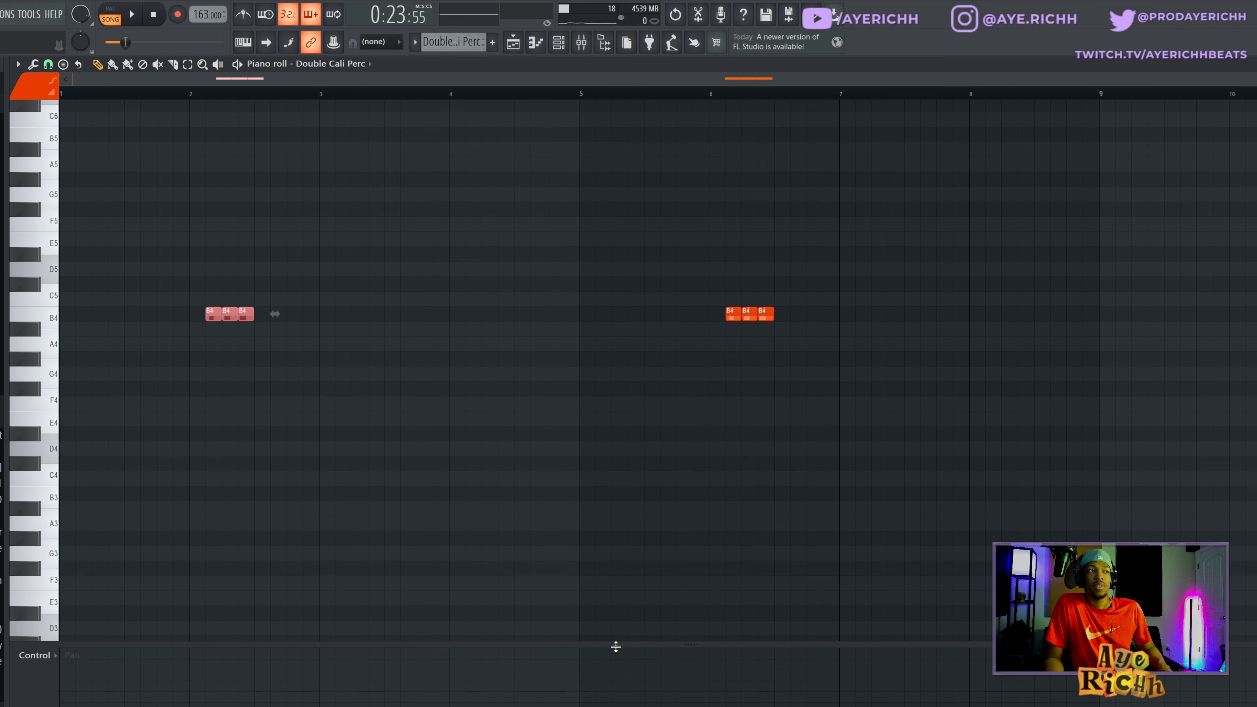
- Switch the piano roll's control lane back to note velocity and return to the playlist
left_click(27, 660)
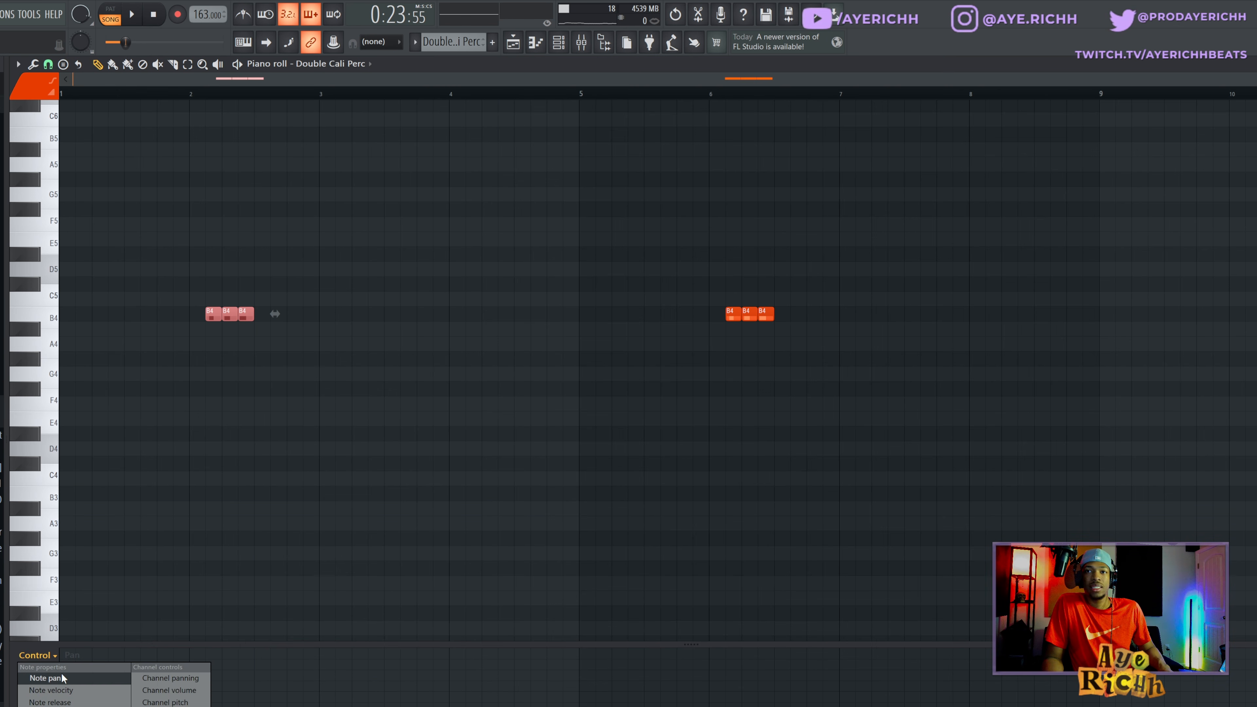
left_click(57, 691)
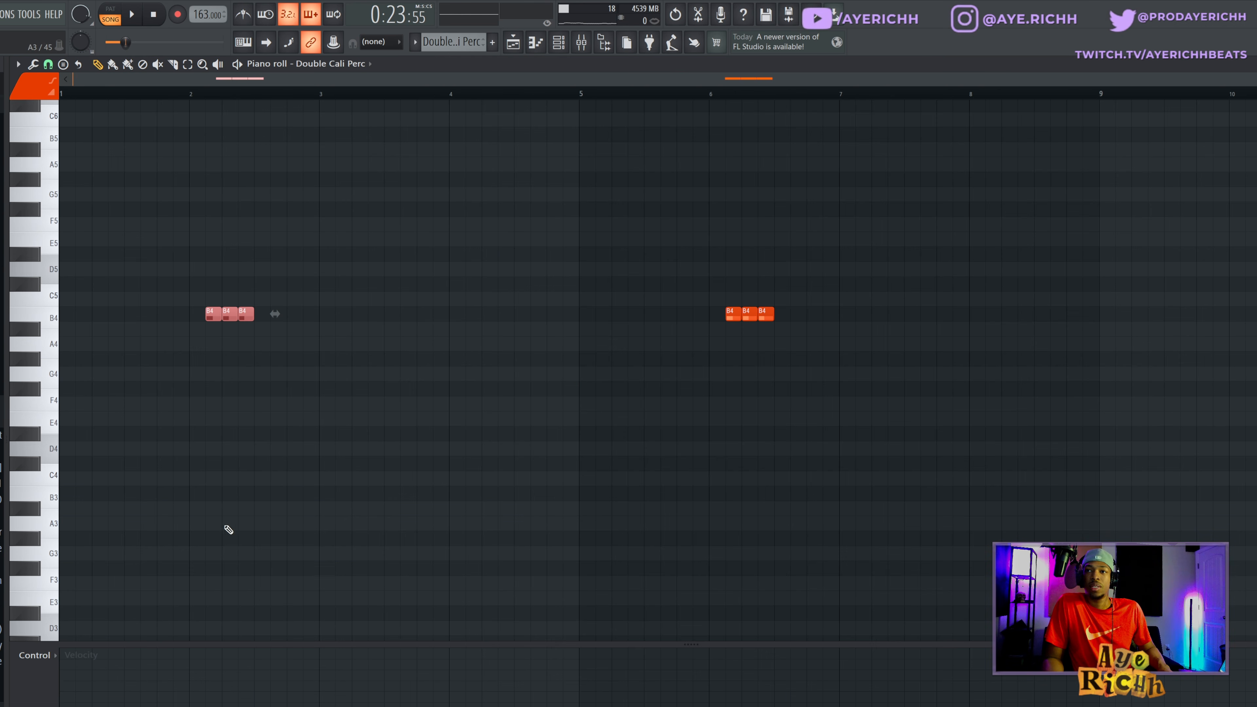
key("F5")
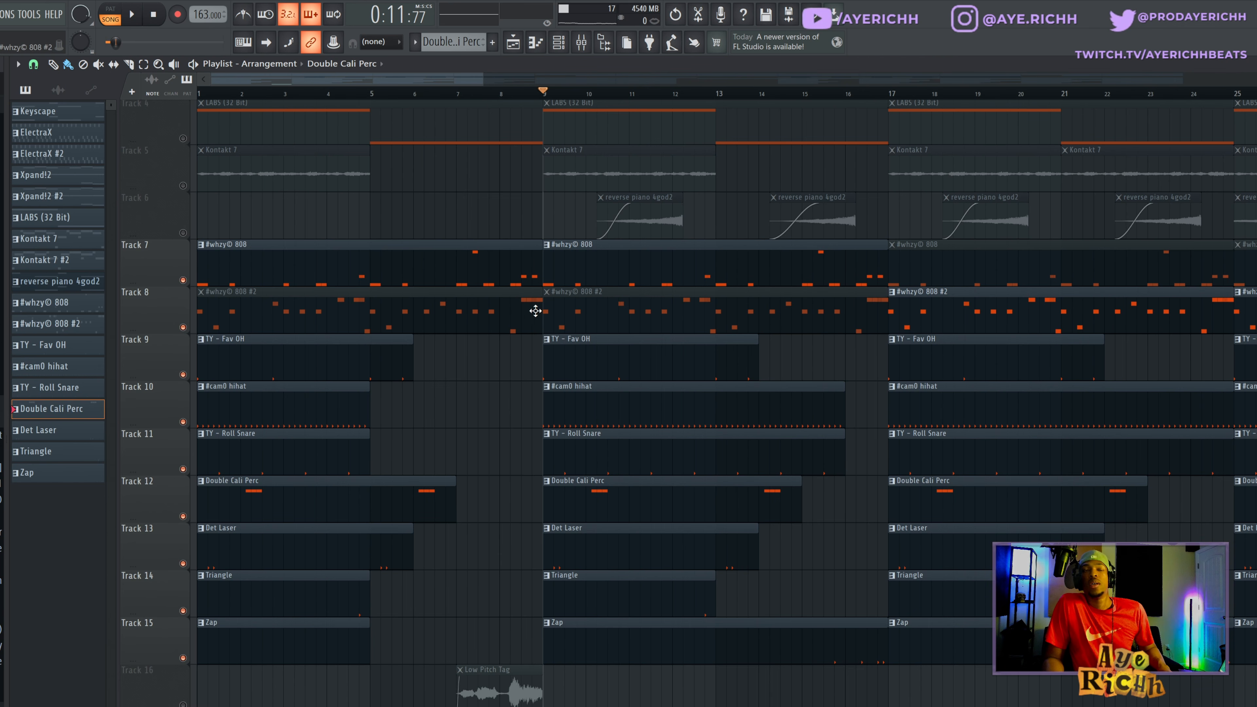
- Open the first 808 pattern on Track 7 in the piano roll and play it along with the drums
scroll(571, 264, "down", 1)
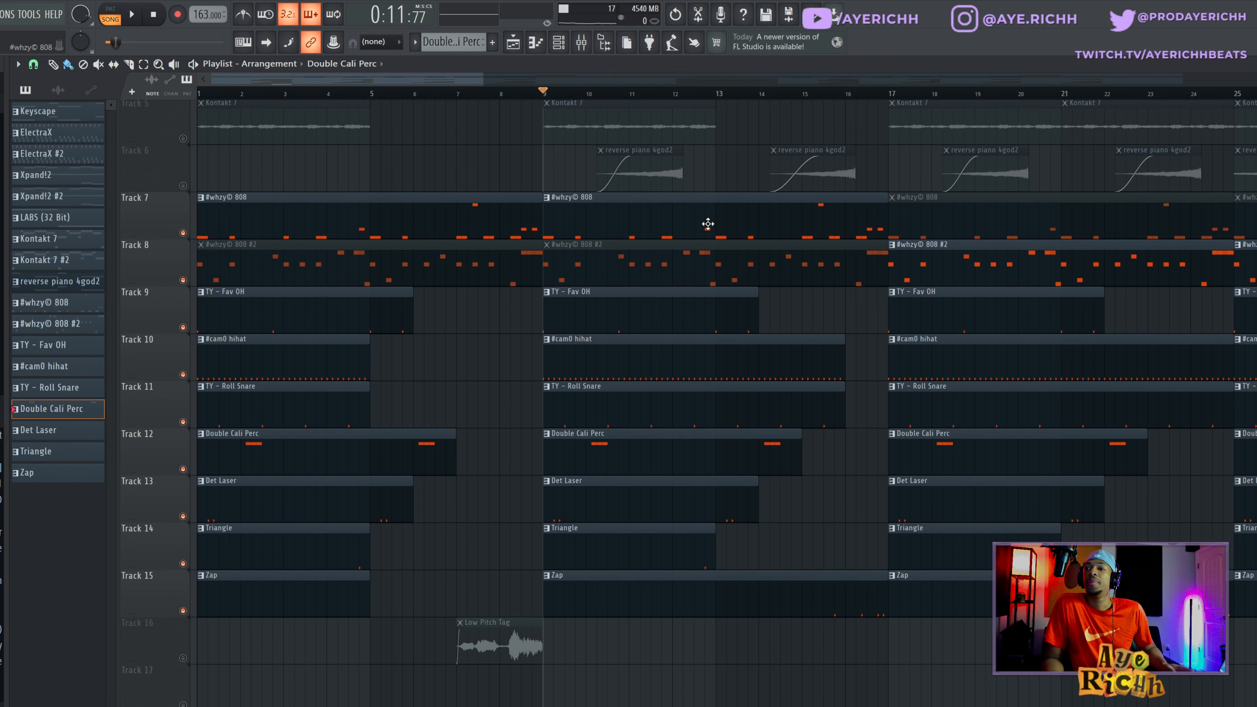
double_click(657, 230)
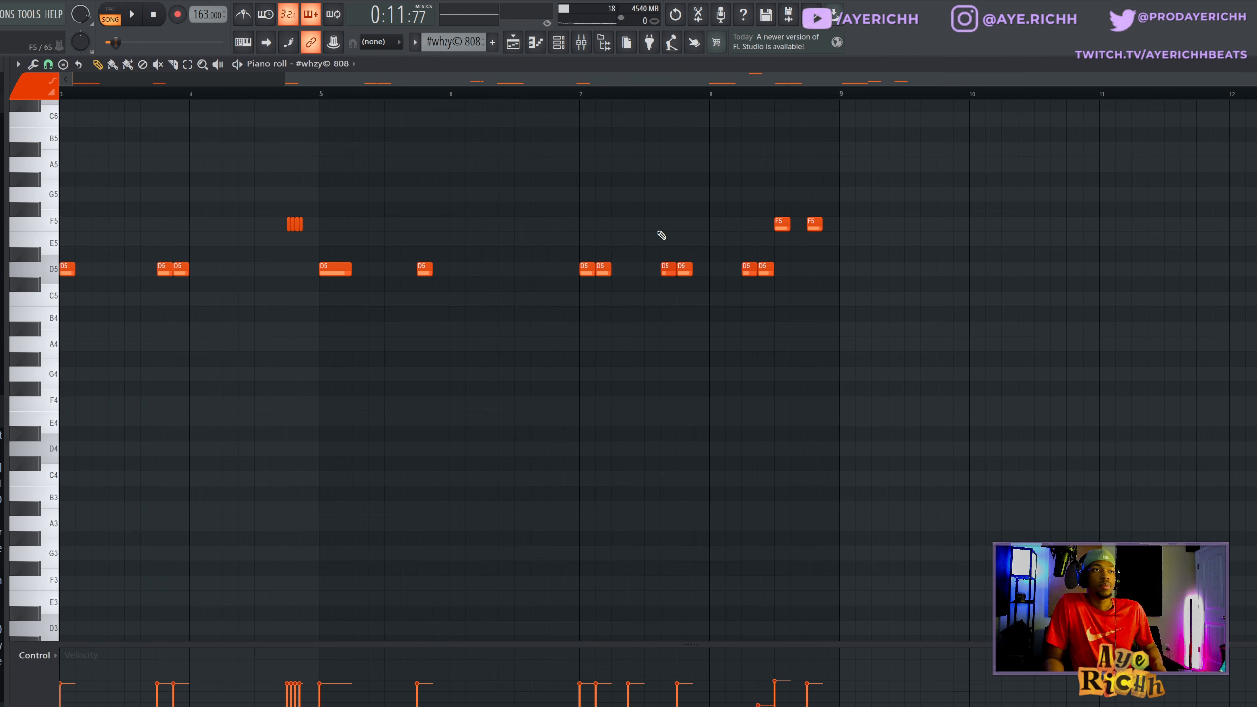
scroll(392, 361, "down", 2)
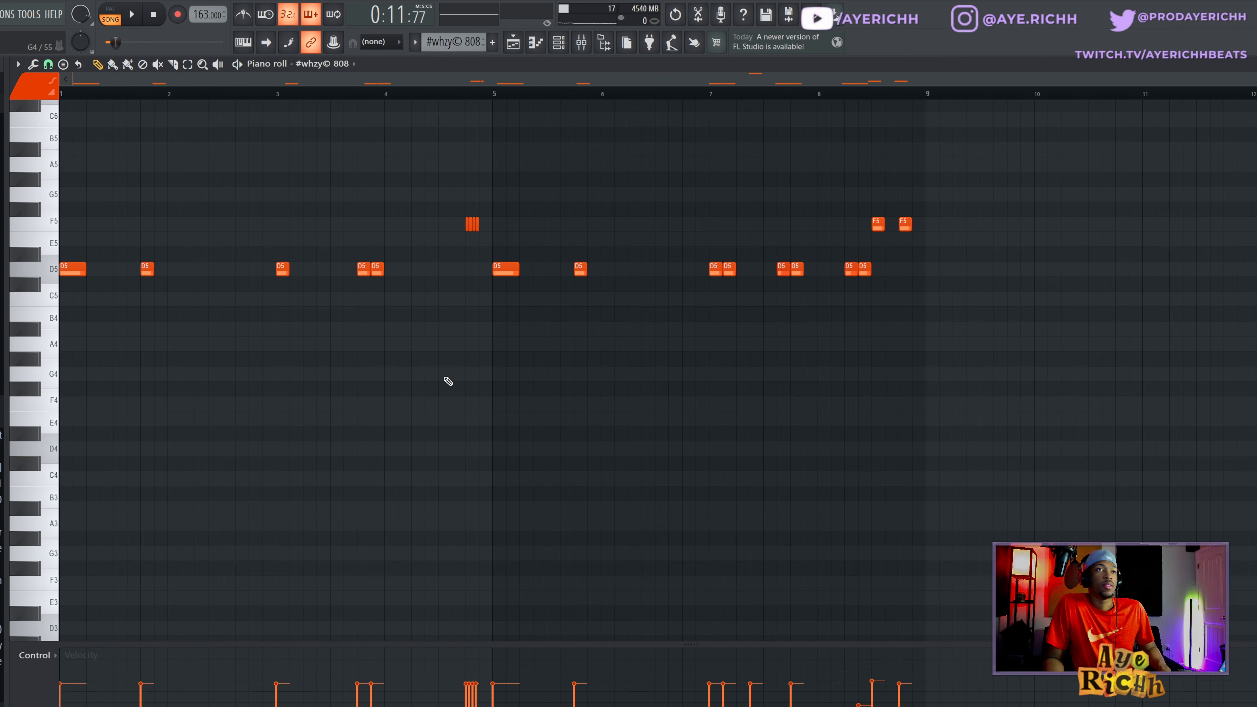
scroll(354, 379, "up", 4)
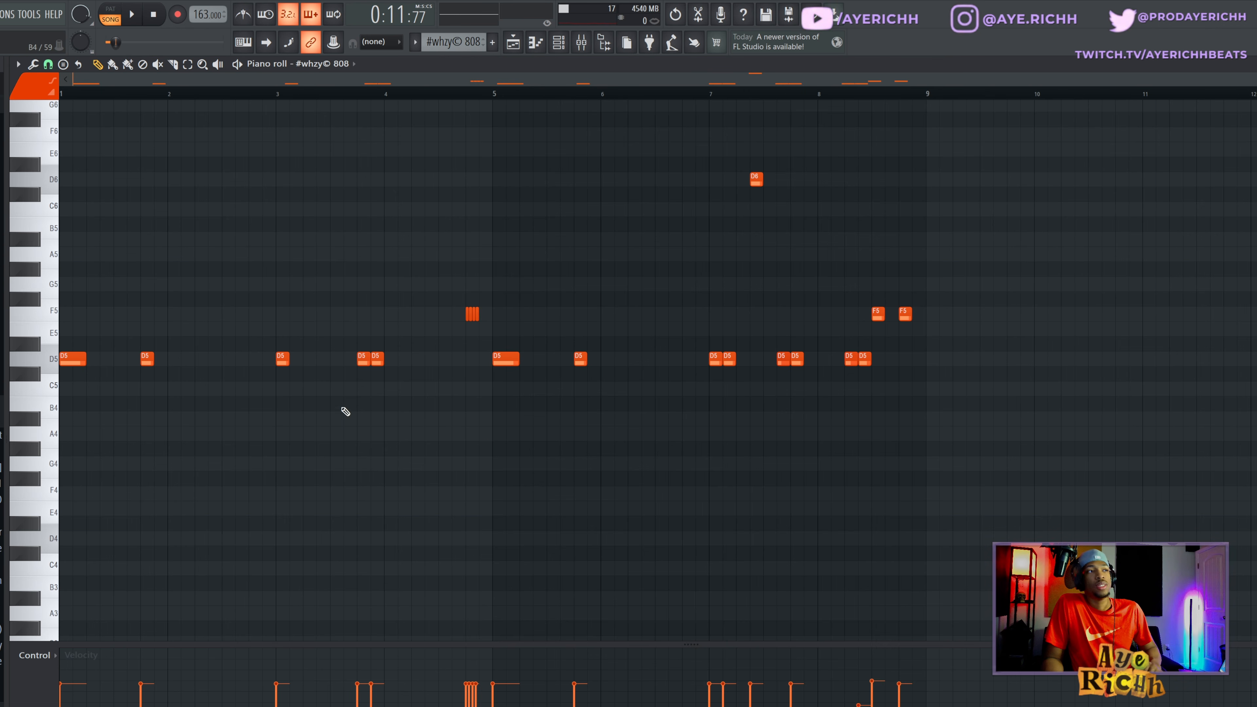
key("space")
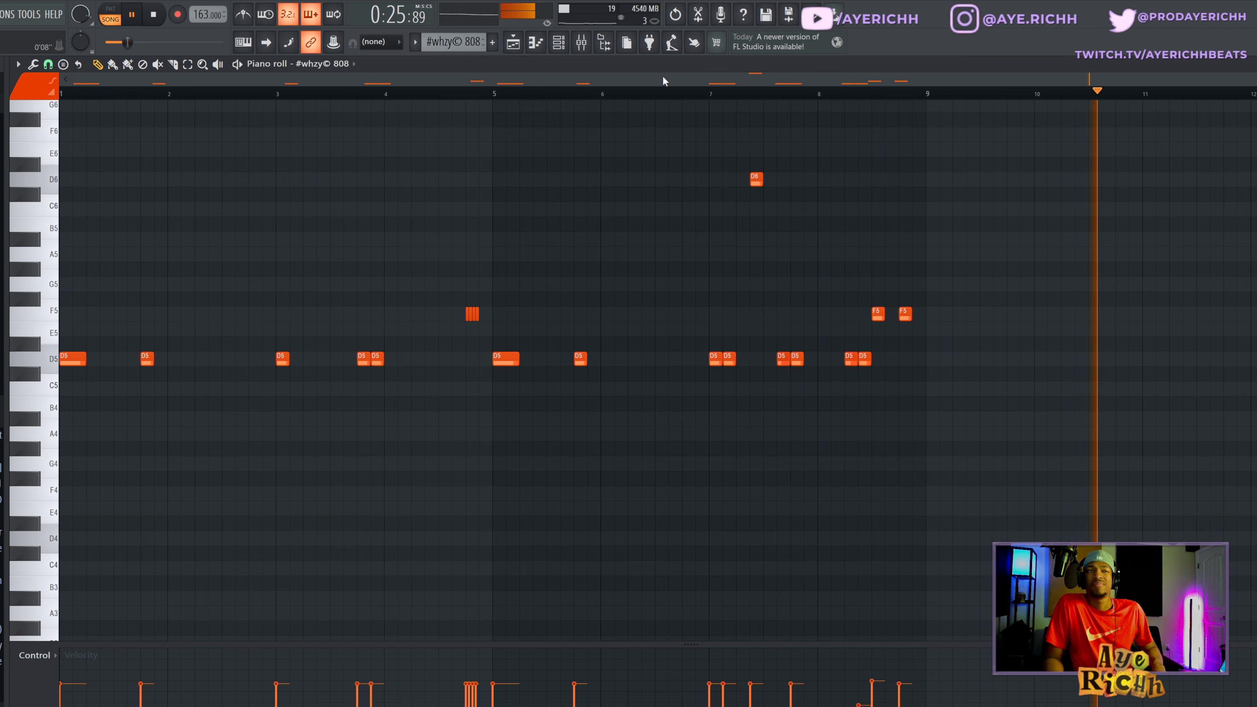
- Review the second 808 pattern's notes on Track 8 during playback, stop, and return to the playlist
key("F5")
double_click(1025, 255)
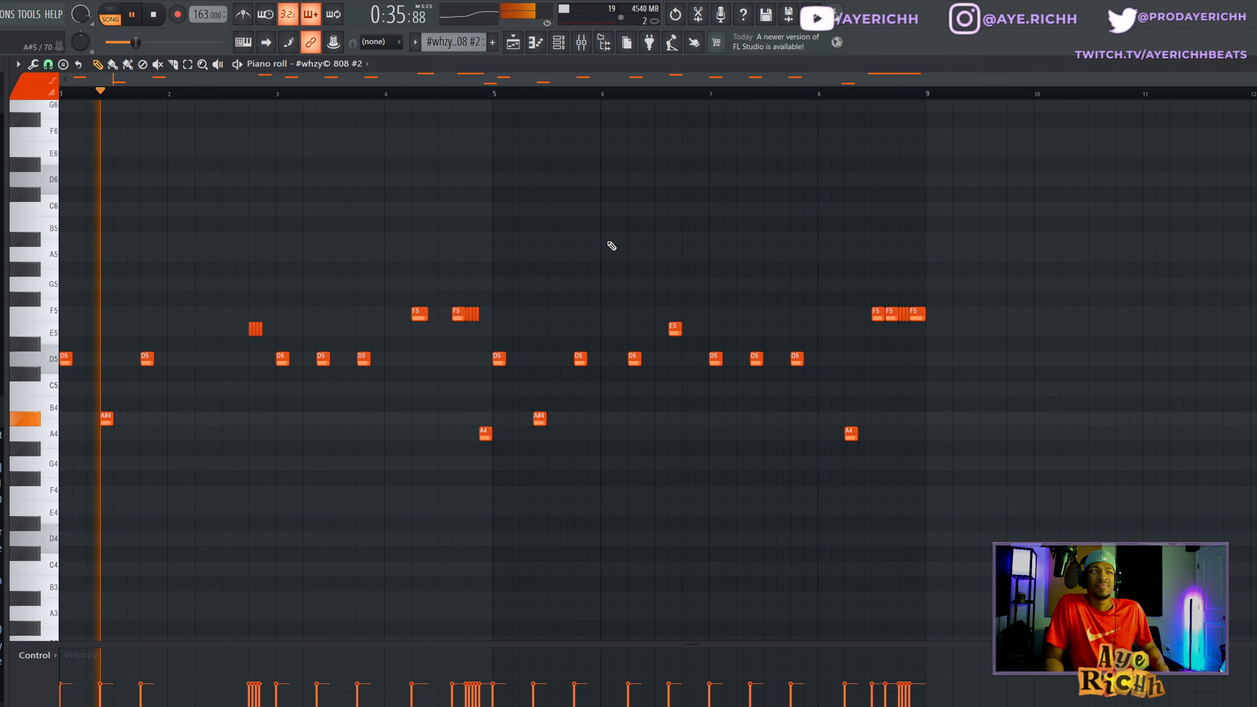
key("space")
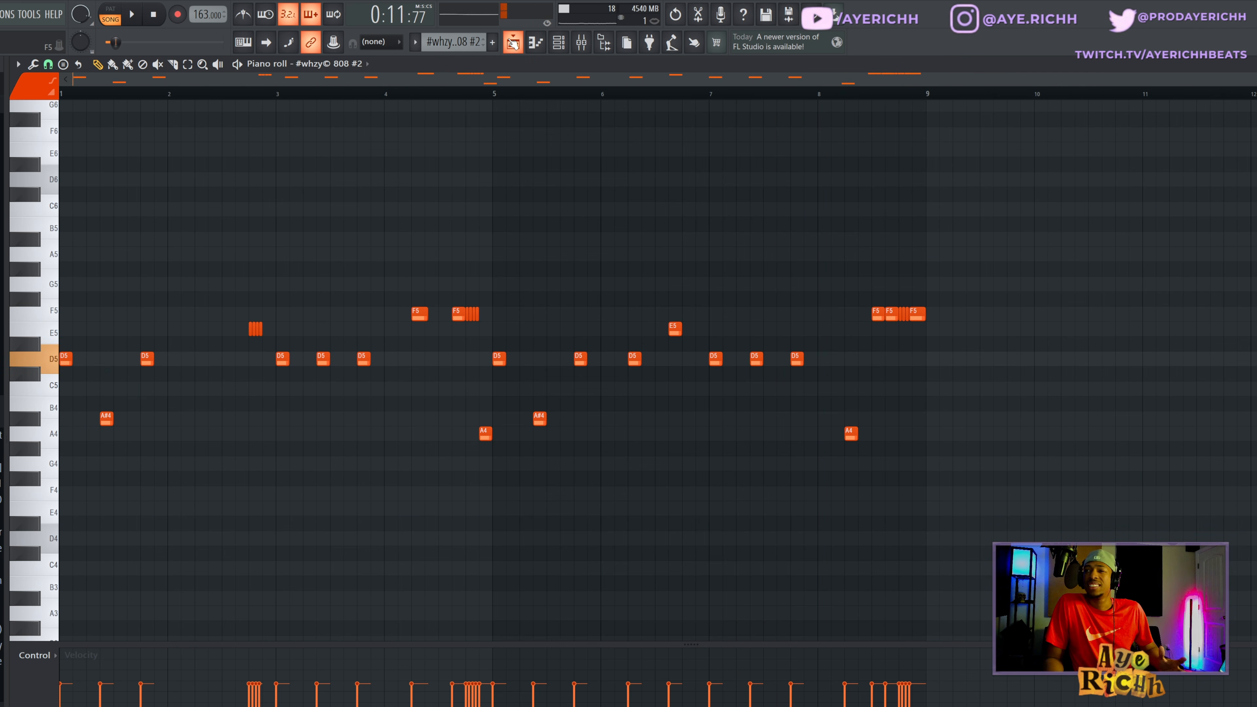
left_click(513, 44)
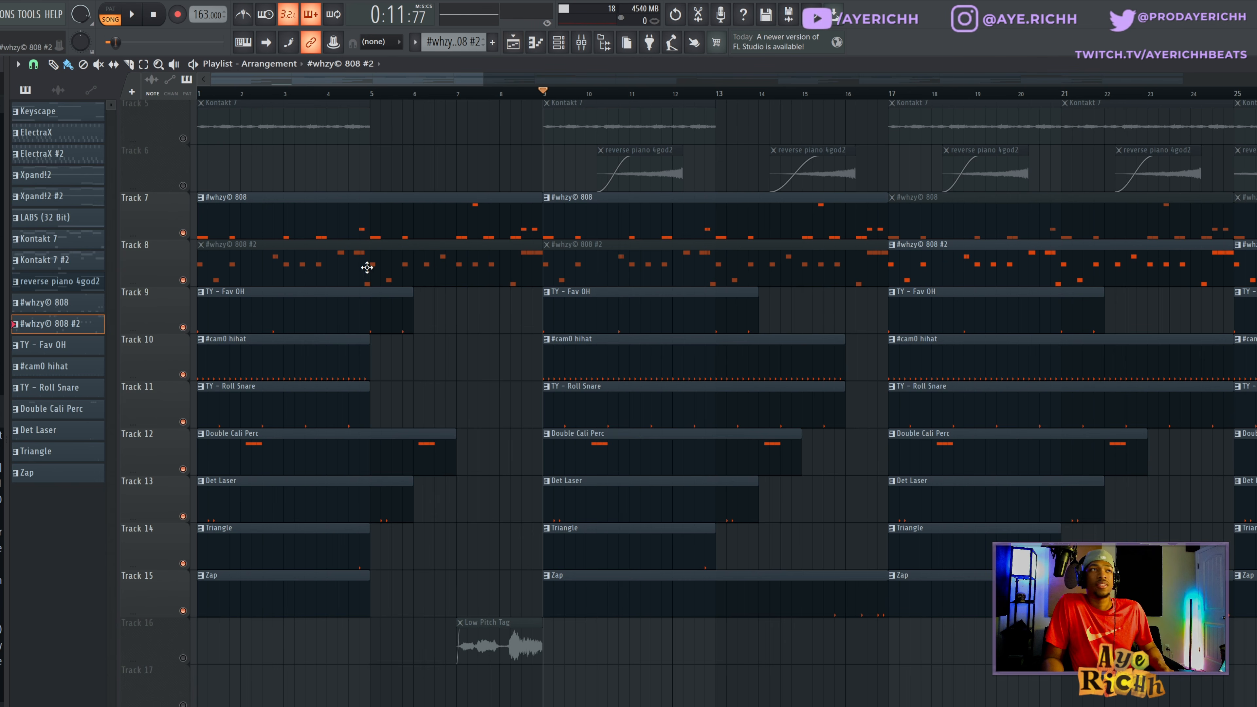
- Open the Track 7 808 pattern and add a note just before bar 5, in line with the F5 roll, placed at A5
double_click(393, 228)
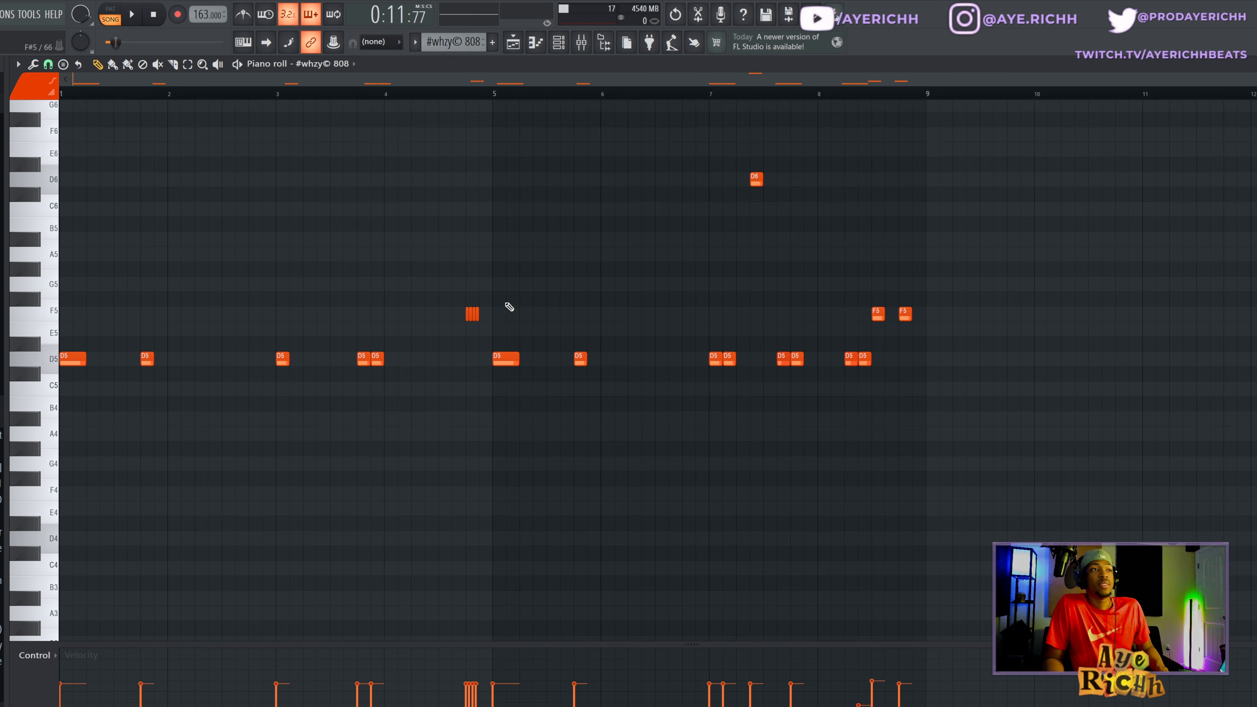
scroll(385, 351, "up", 3)
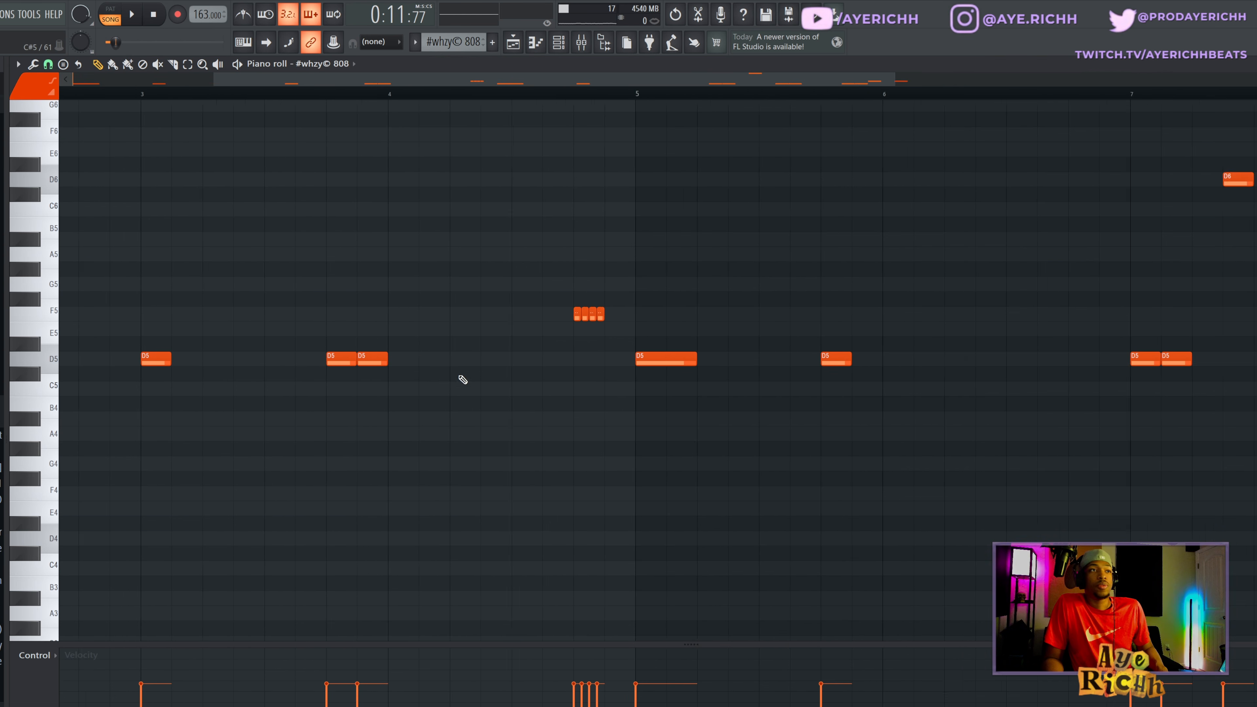
scroll(524, 392, "up", 2)
left_click(607, 389)
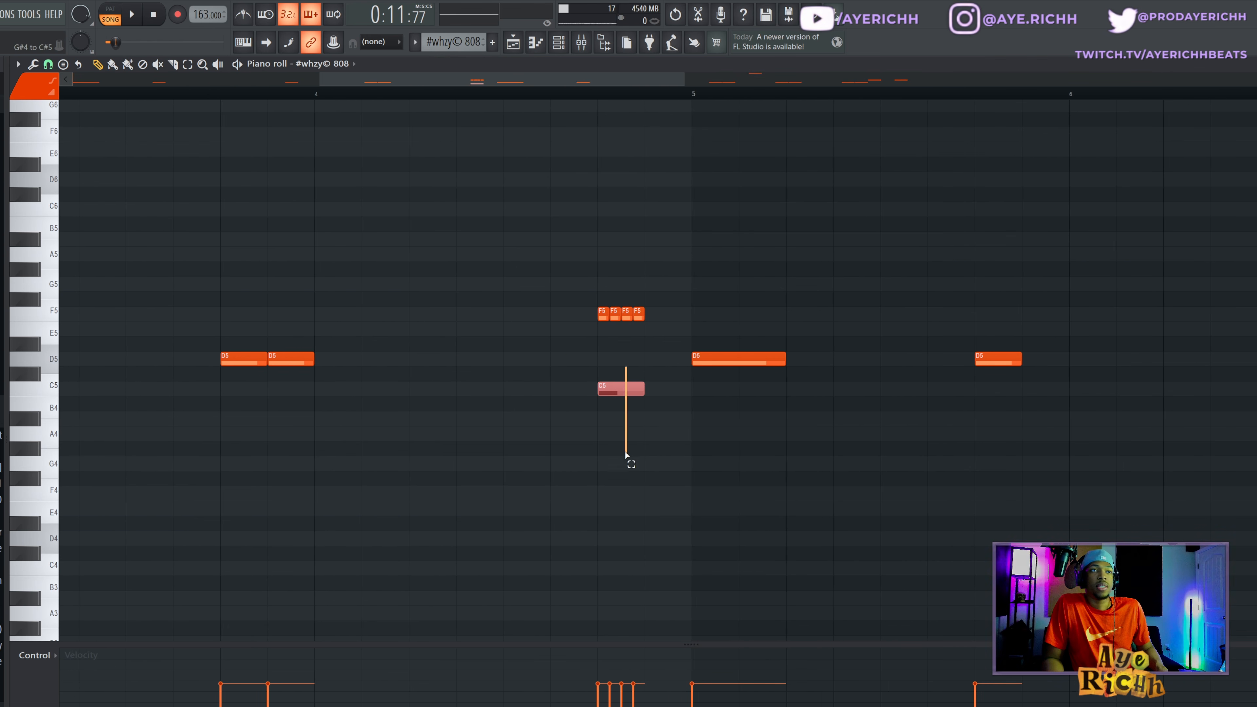
left_click_drag(627, 387, 617, 250)
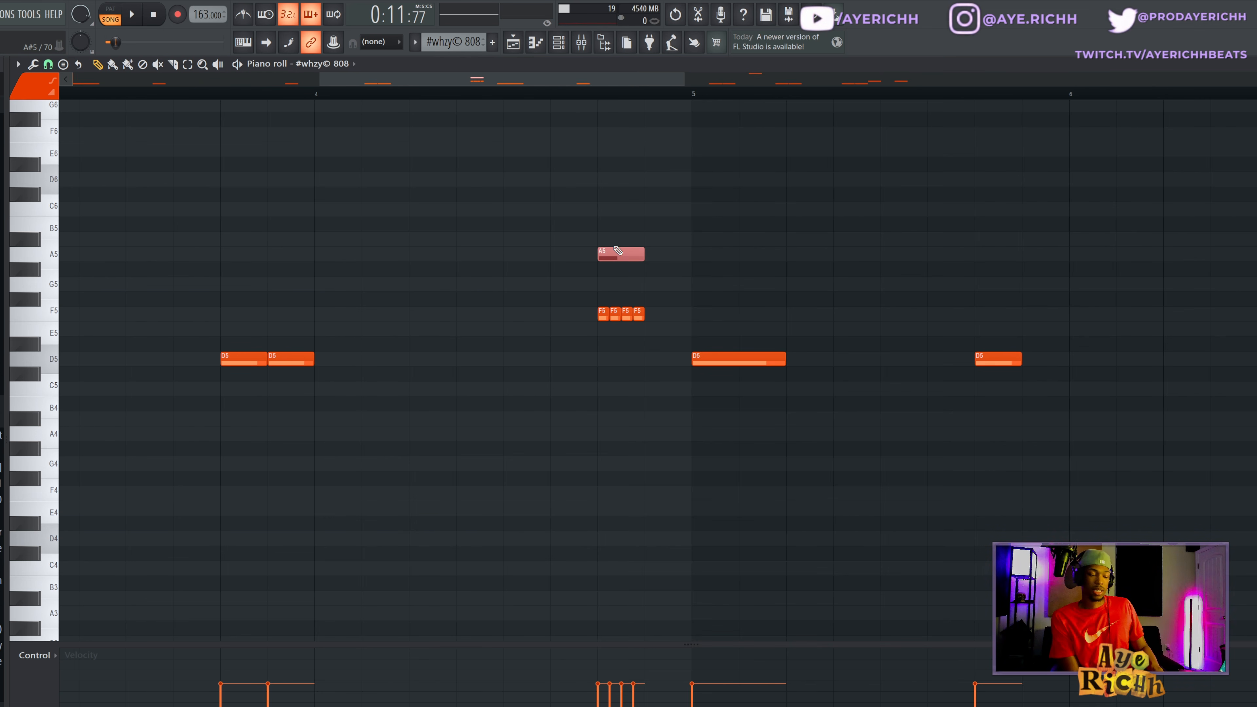
- Preview chopping the A5 note into four equal pieces with the Chopper, discard the chop and delete the note
key("alt+u")
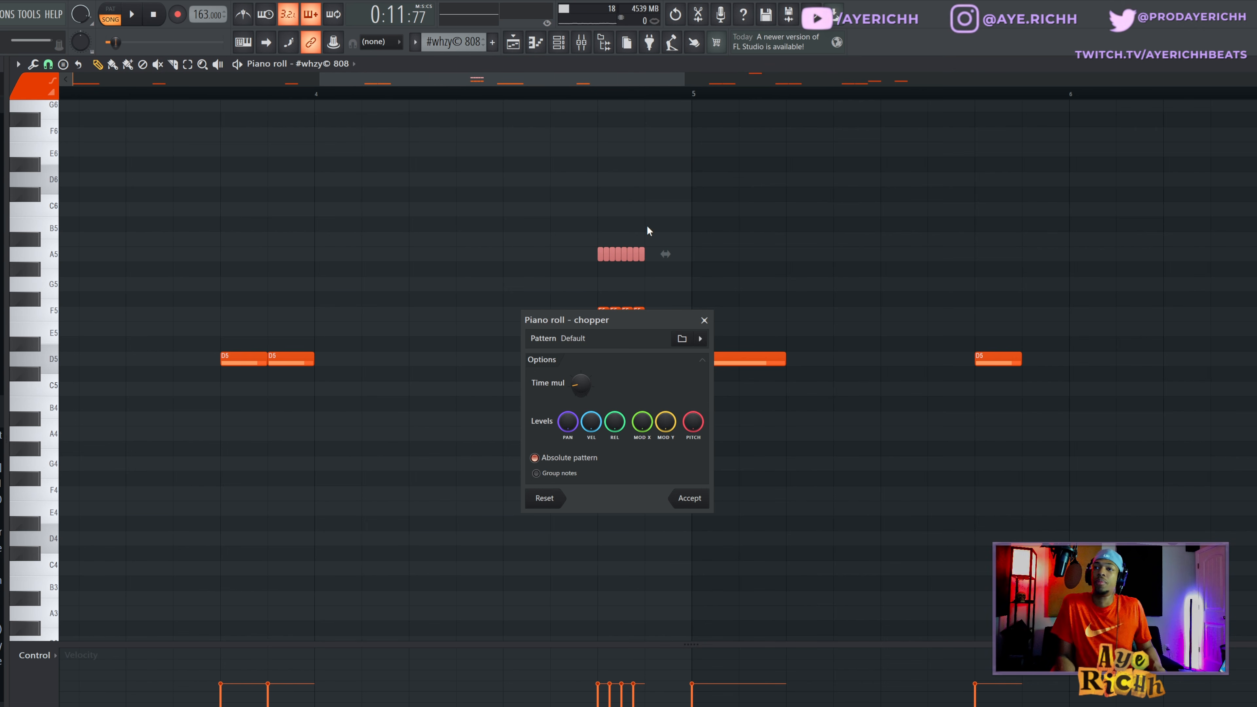
left_click_drag(619, 327, 657, 414)
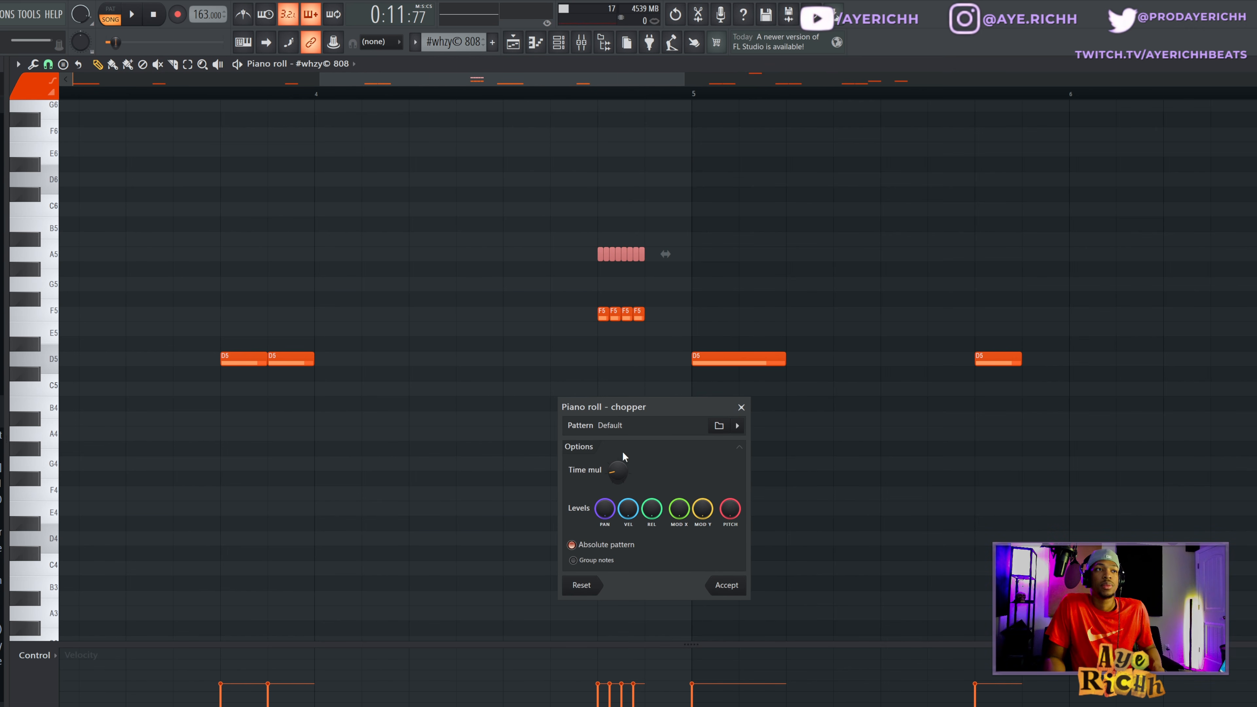
left_click_drag(618, 471, 618, 460)
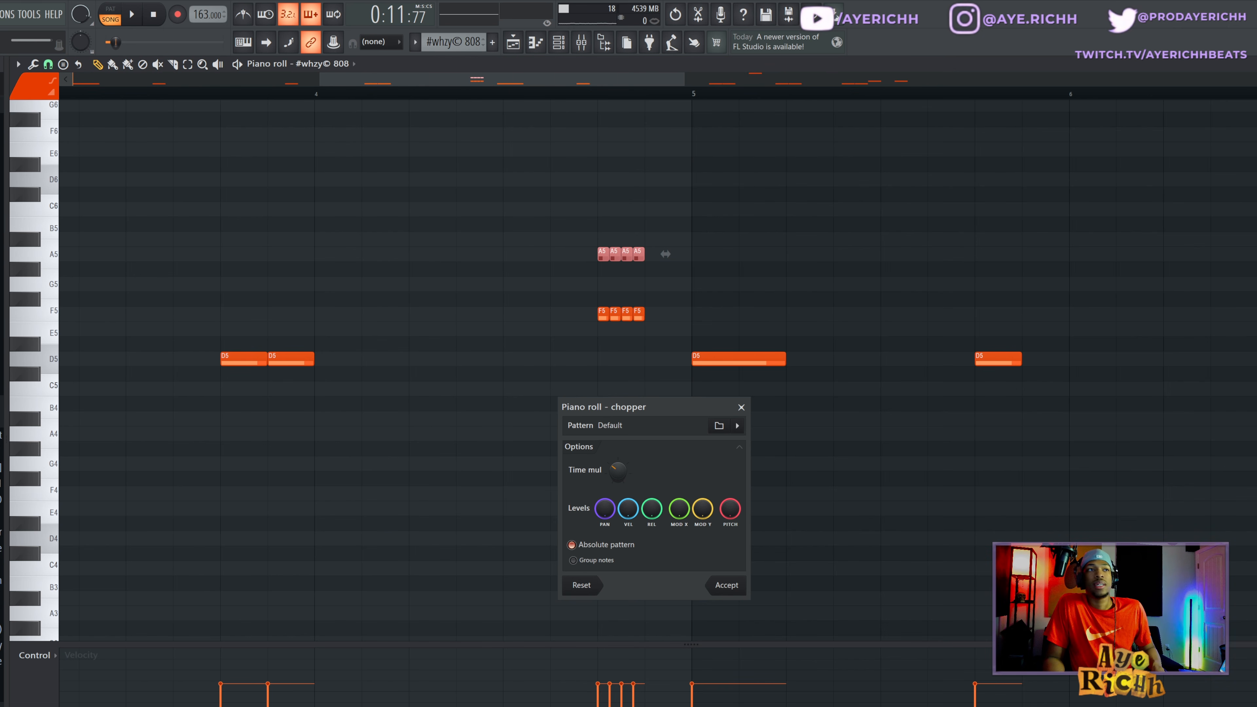
left_click(741, 407)
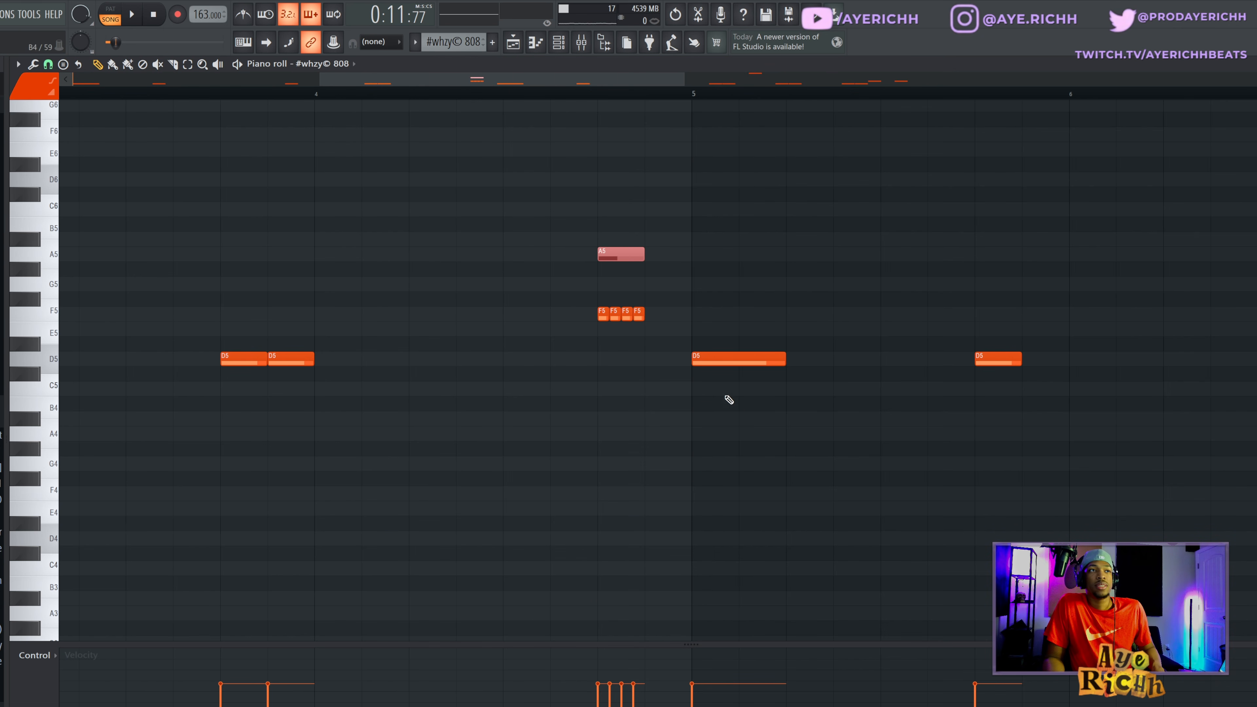
key("Delete")
- Set the playback position to bar 7 and examine the 808 notes' velocities in an enlarged control lane, then shrink the lane
scroll(694, 357, "down", 8)
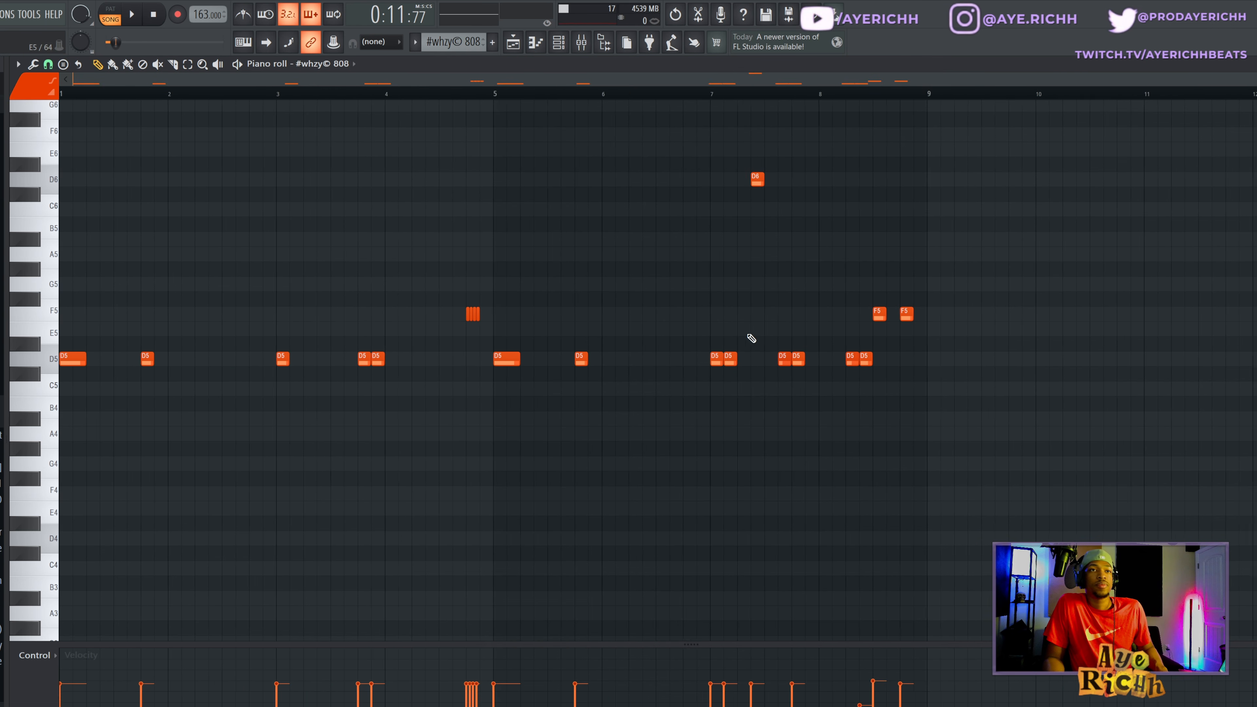
scroll(716, 355, "up", 7)
left_click(669, 95)
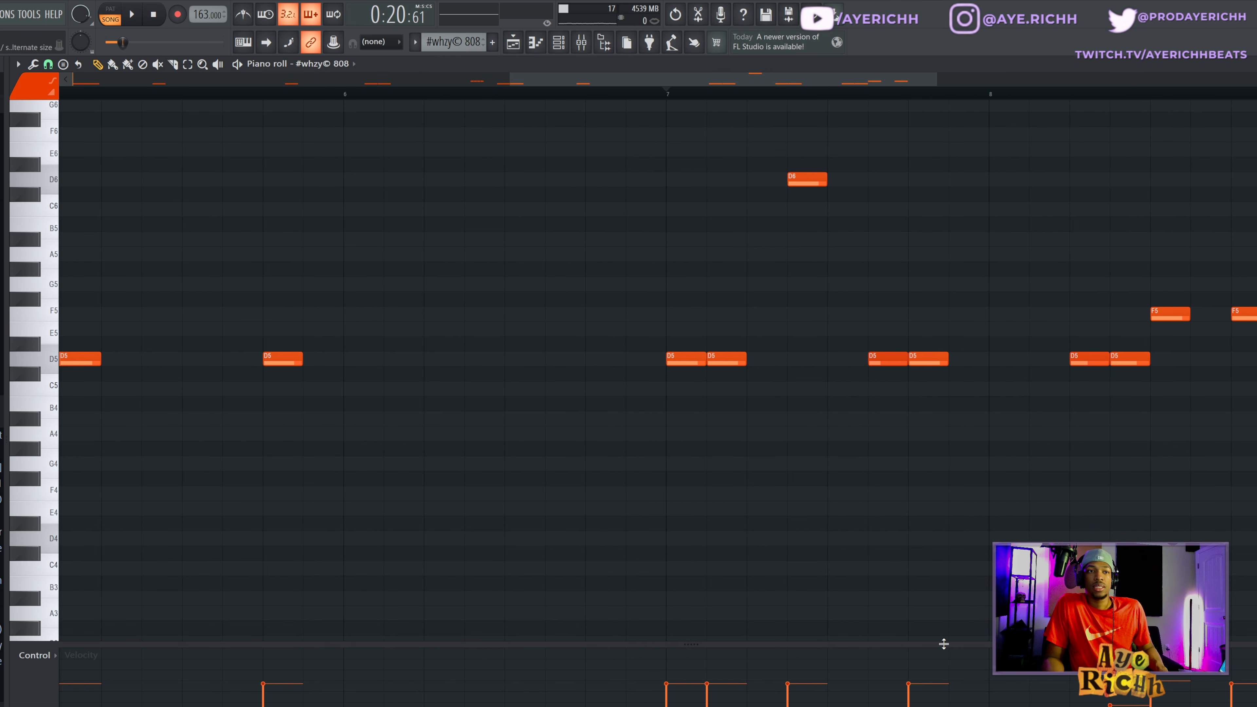
left_click_drag(943, 645, 920, 356)
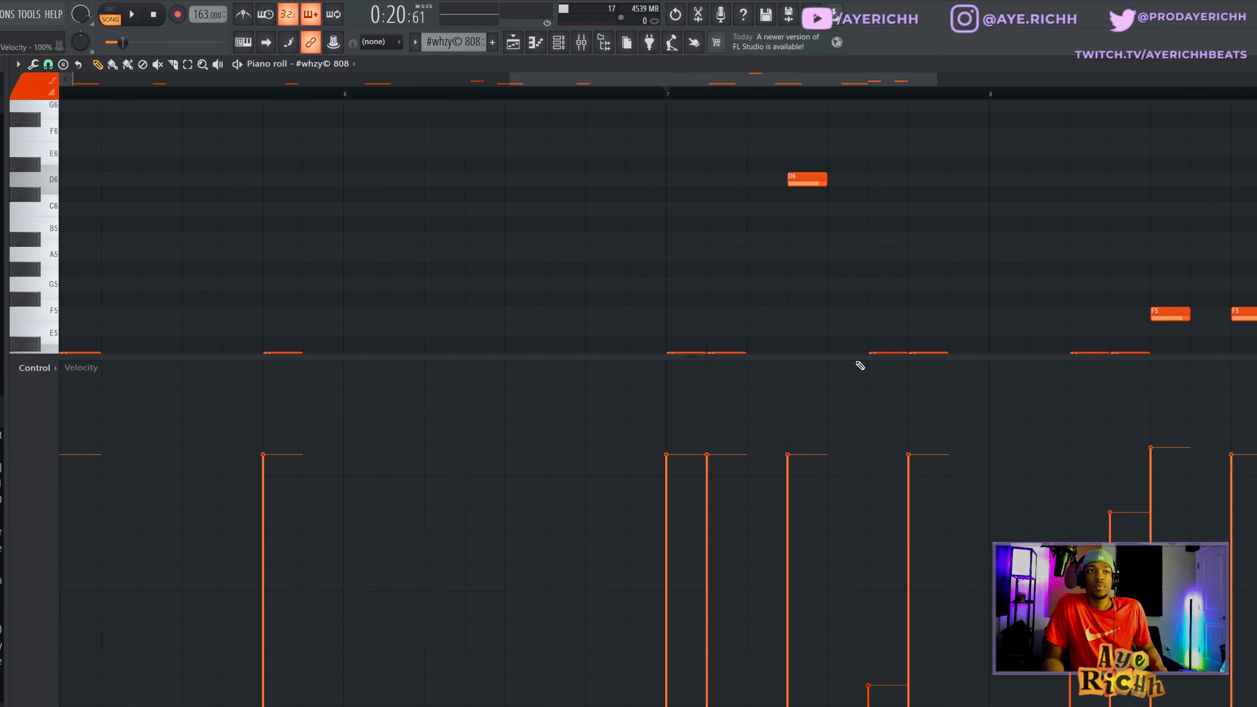
left_click_drag(856, 357, 865, 685)
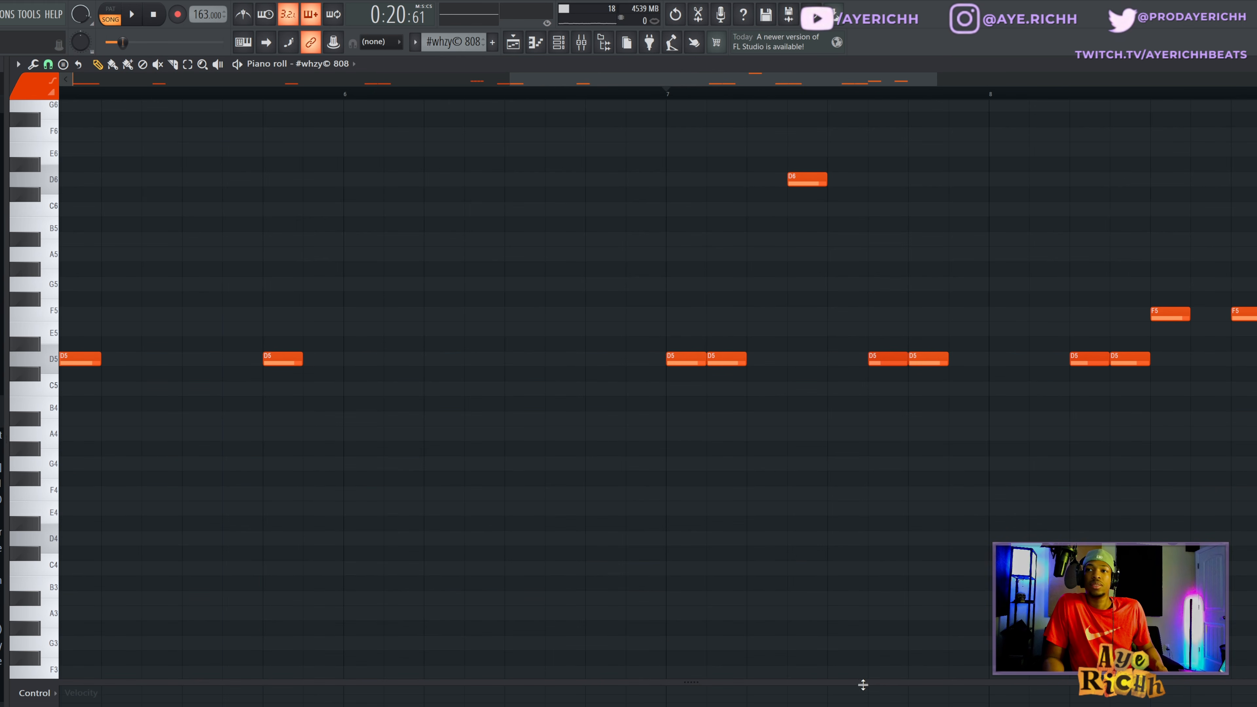
- Play the end of the 808 pattern from bar 7 and stop playback
scroll(667, 386, "down", 4)
left_click(667, 92)
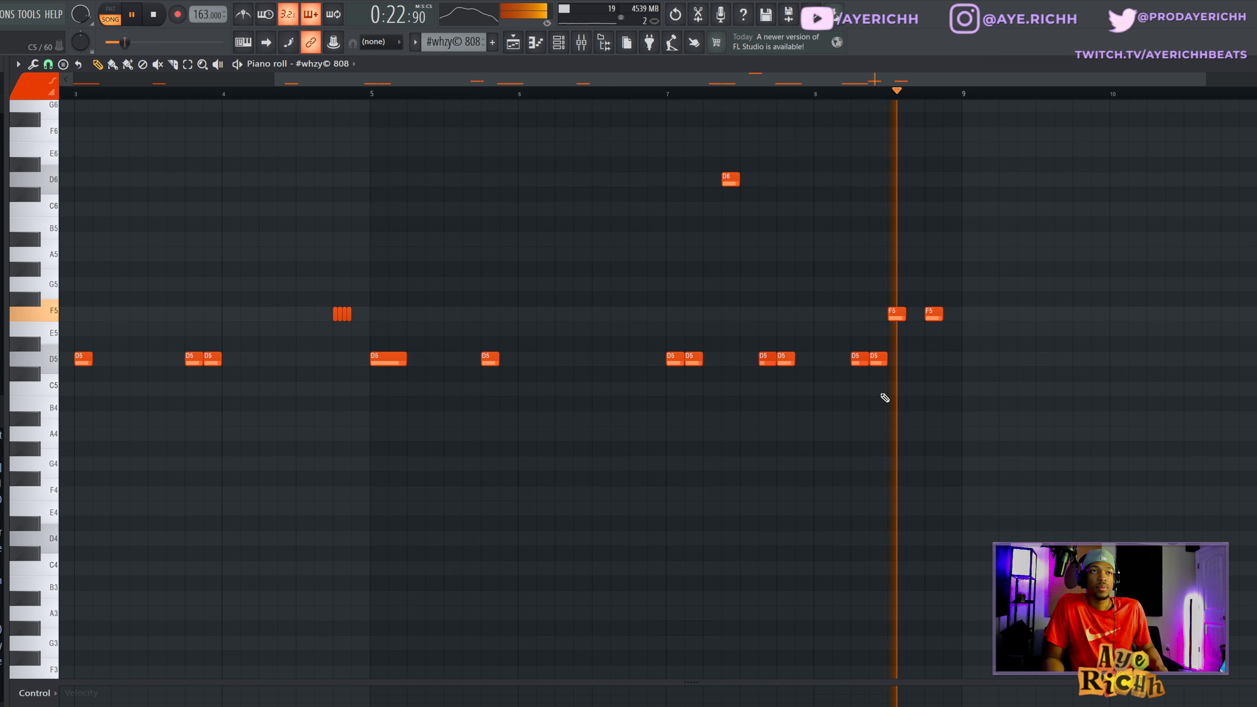
key("space")
- Set playback to start at the low-velocity D5 note late in bar 7, select that note, and play from there
scroll(792, 312, "up", 5)
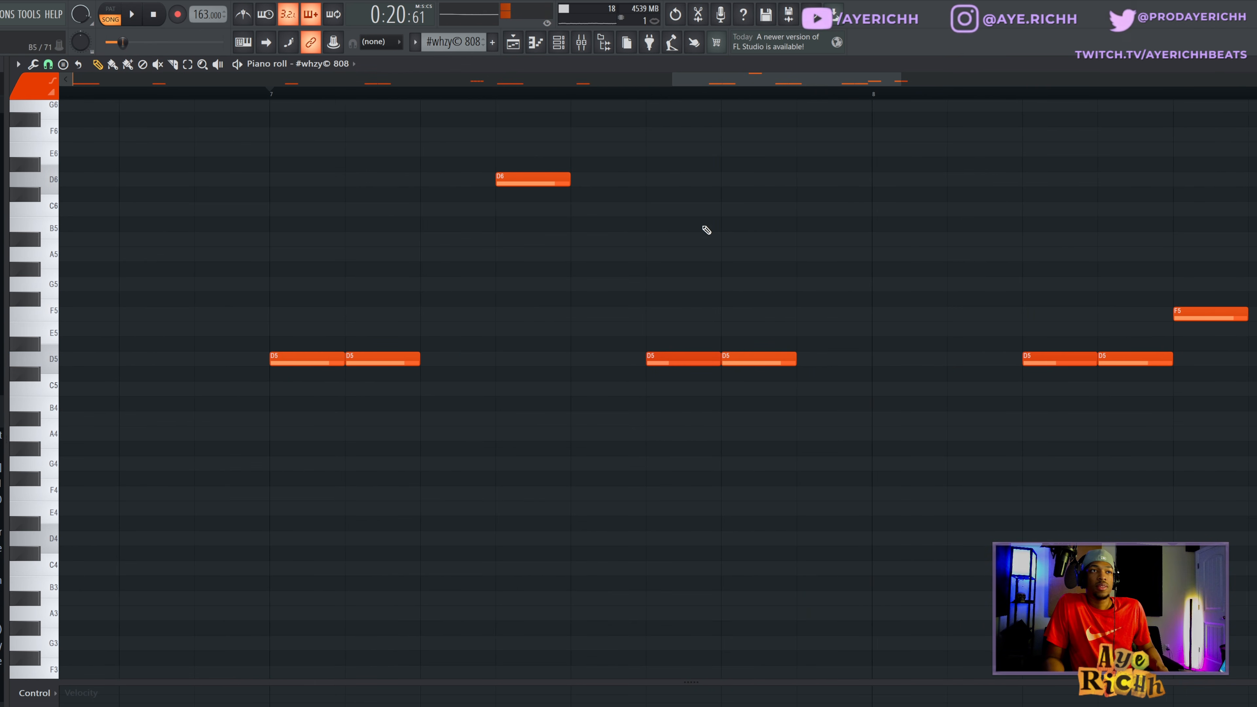
left_click(646, 96)
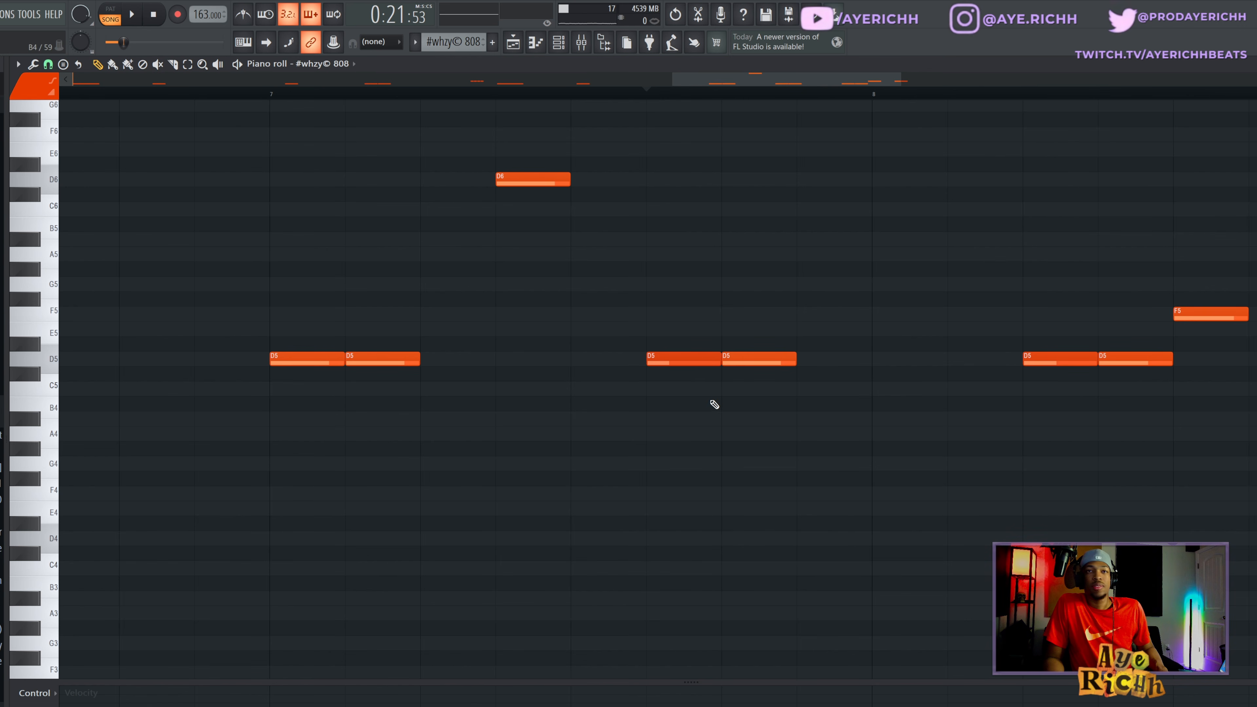
left_click_drag(629, 322, 660, 440)
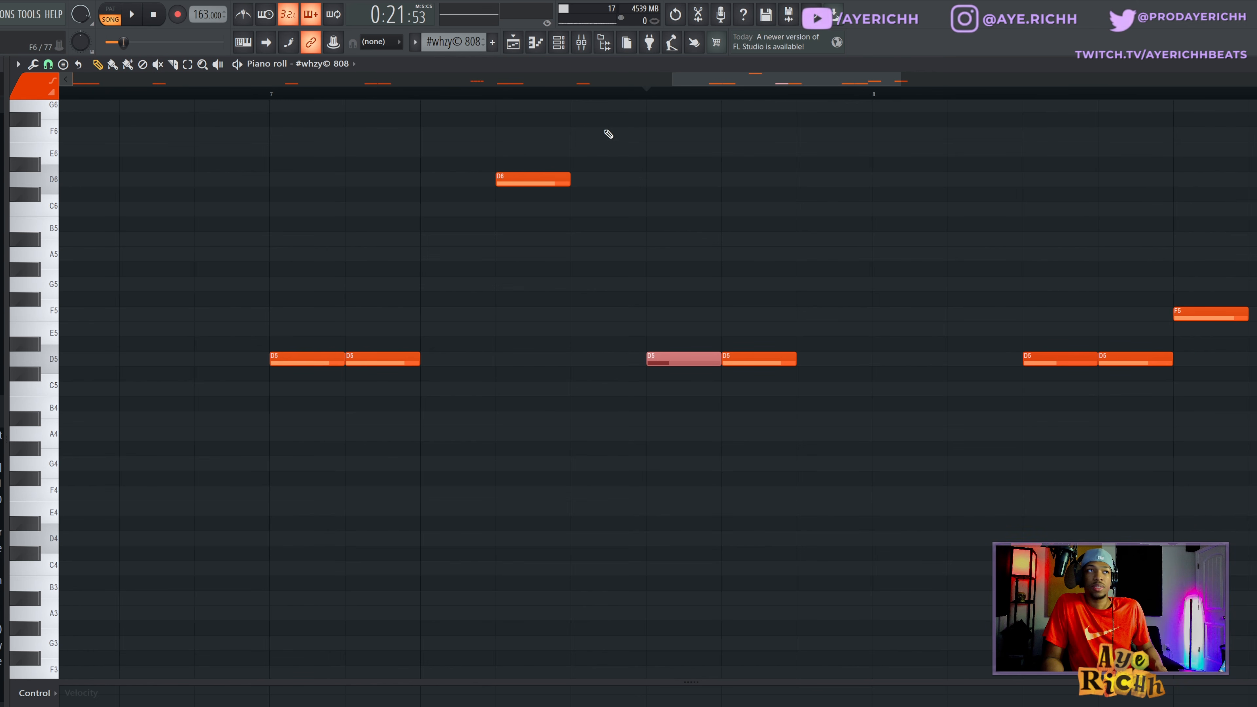
key("space")
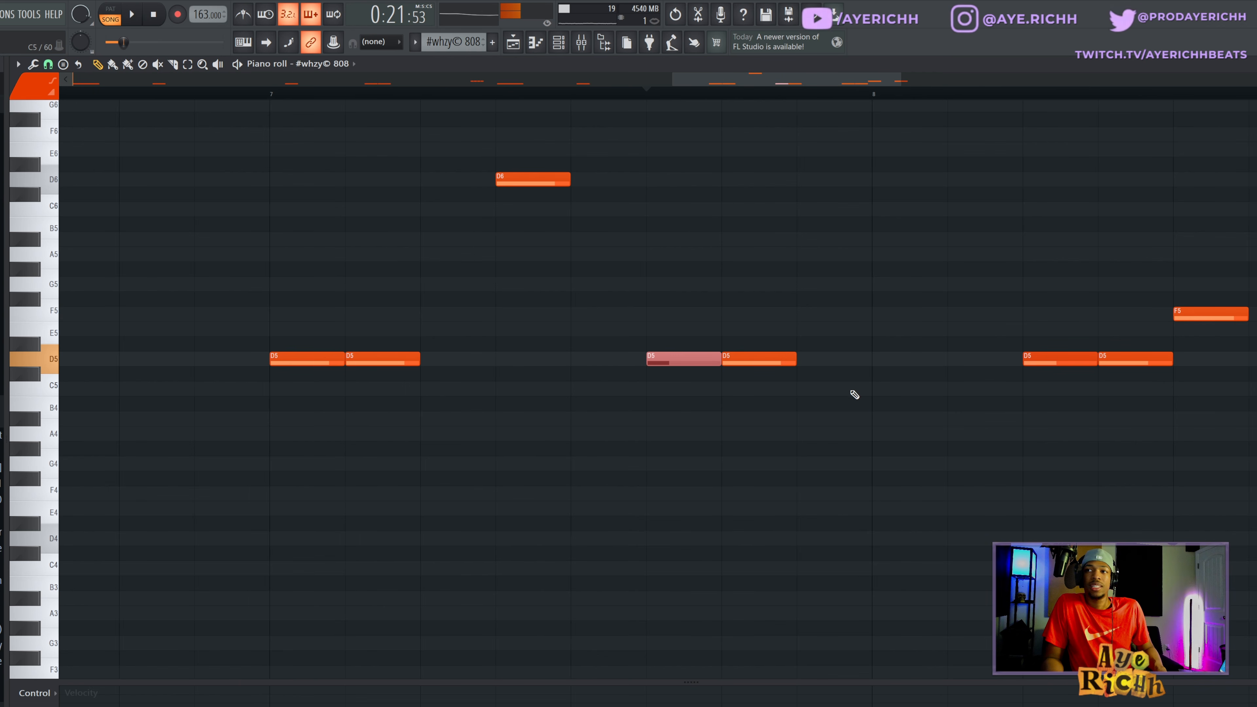
scroll(867, 262, "down", 2)
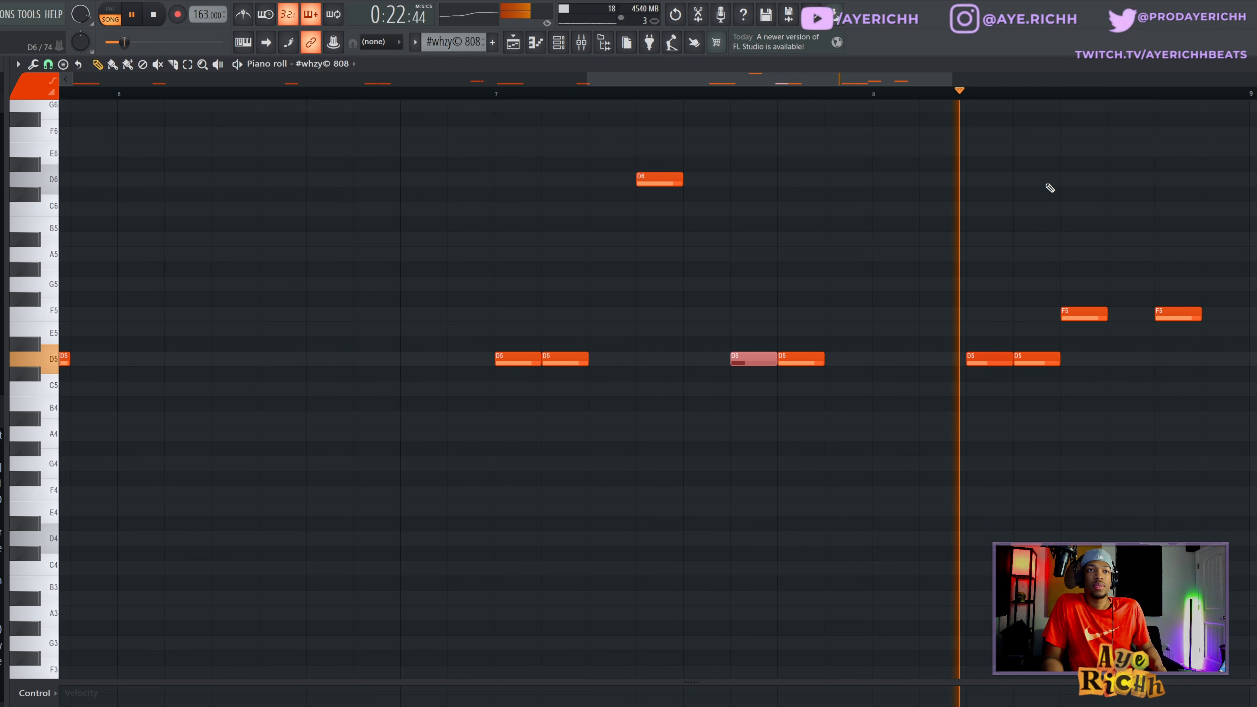
- Stop playback and open the #whzy© 808 #2 pattern from the playlist in the piano roll, showing its first bars
key("space")
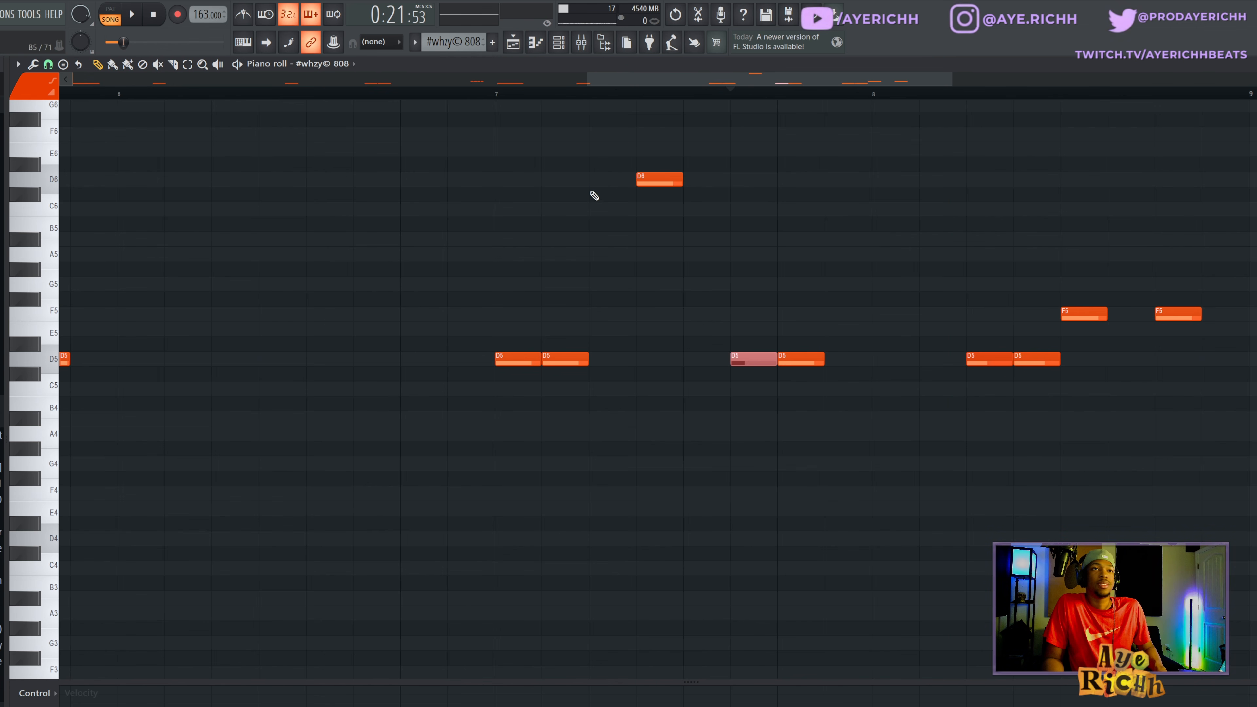
left_click(513, 42)
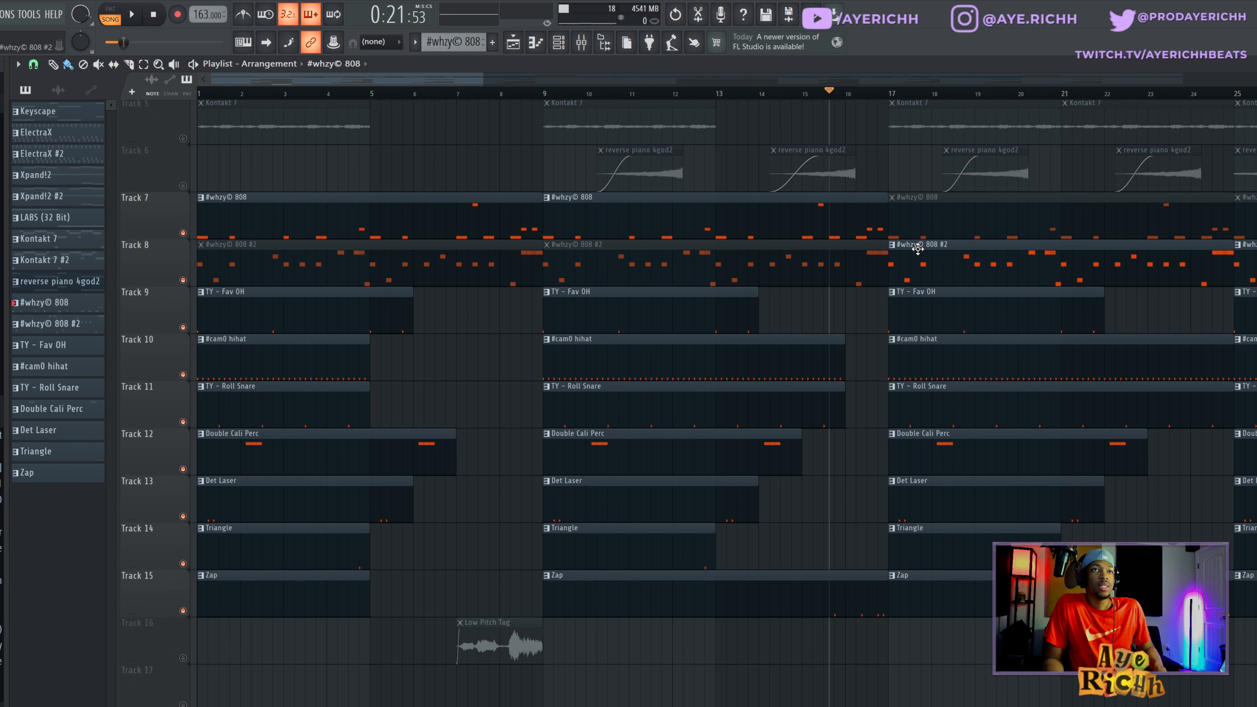
left_click(970, 260)
double_click(970, 259)
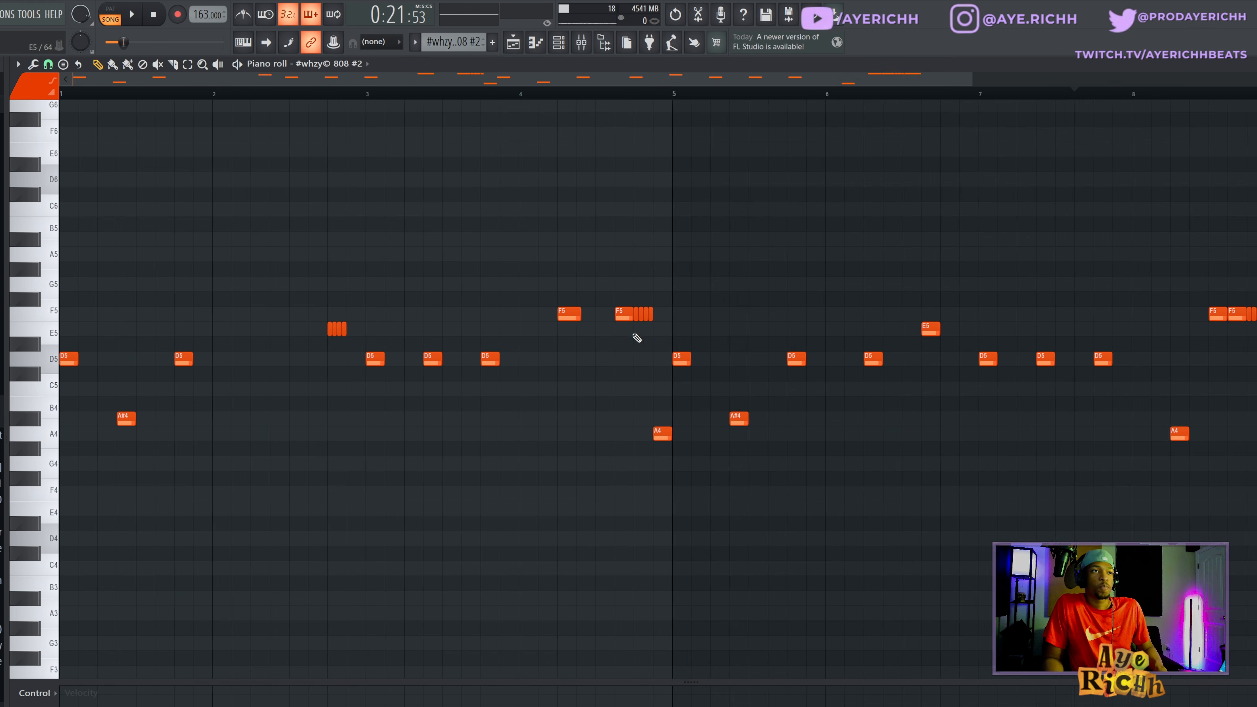
scroll(185, 438, "up", 3)
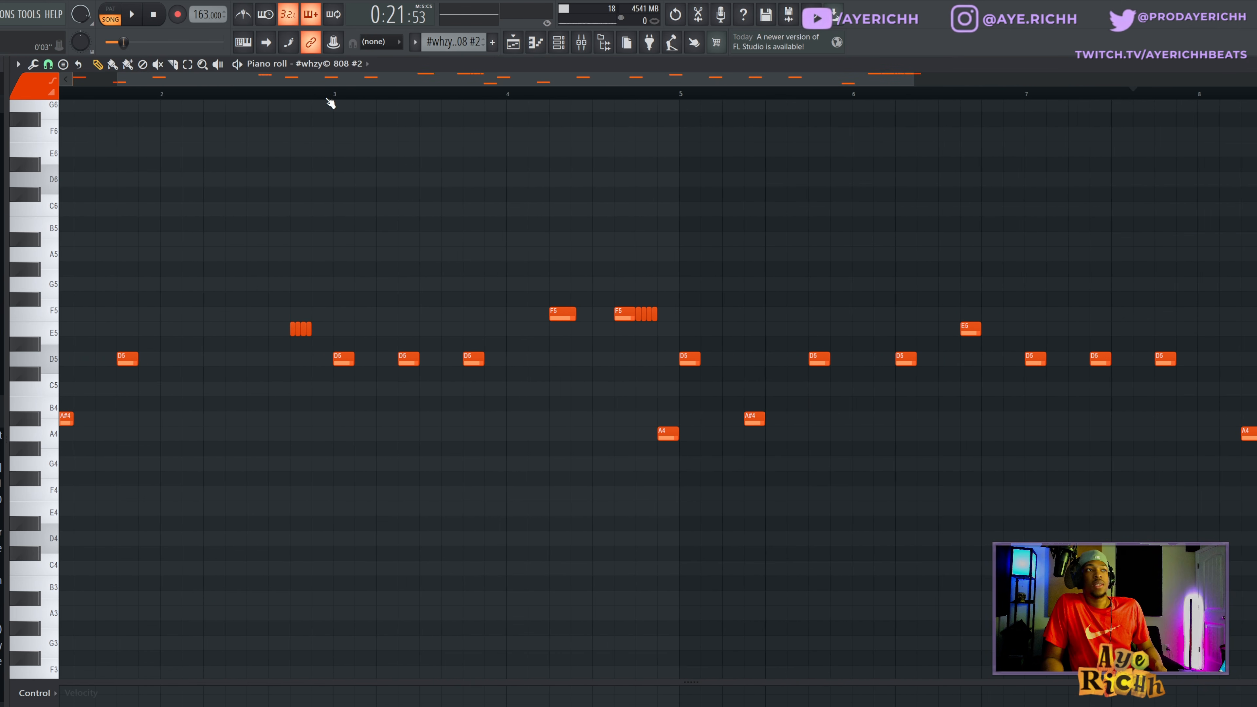
left_click_drag(324, 83, 270, 85)
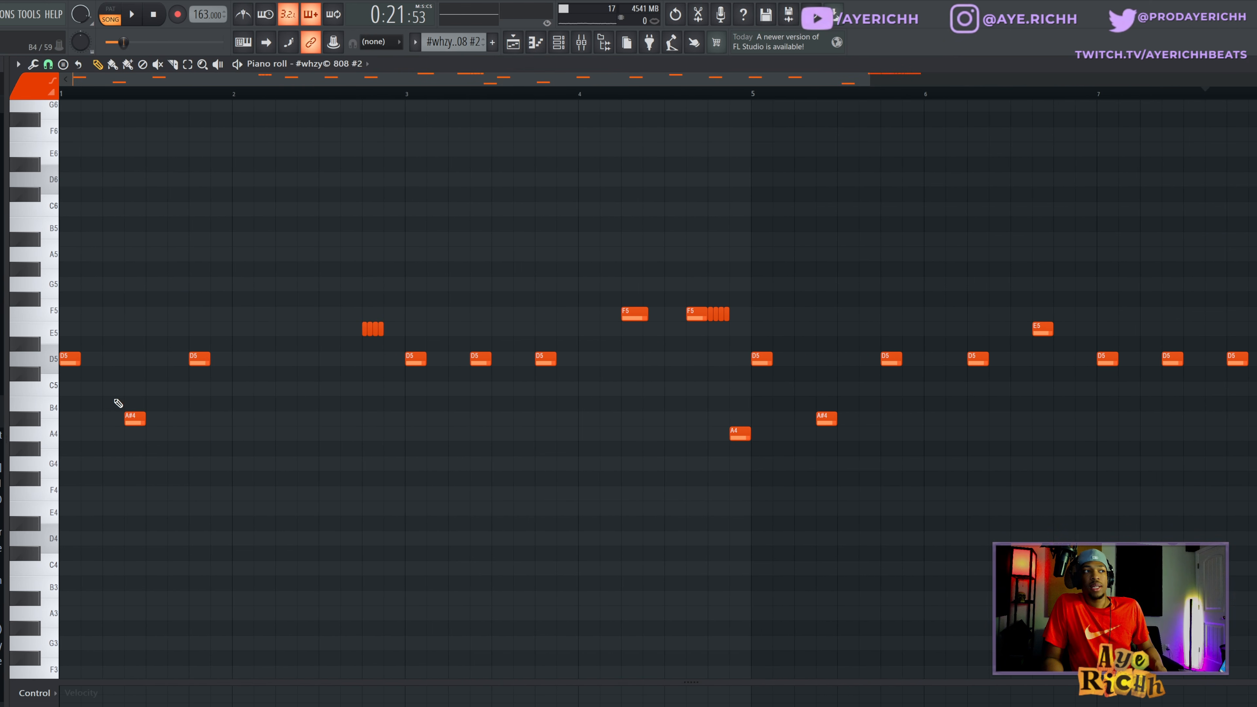
- Examine the low A#4 and A4 notes, then play the #whzy© 808 #2 pattern on its own in pattern mode and stop
left_click_drag(117, 403, 167, 445)
left_click_drag(668, 411, 777, 455)
left_click(311, 414)
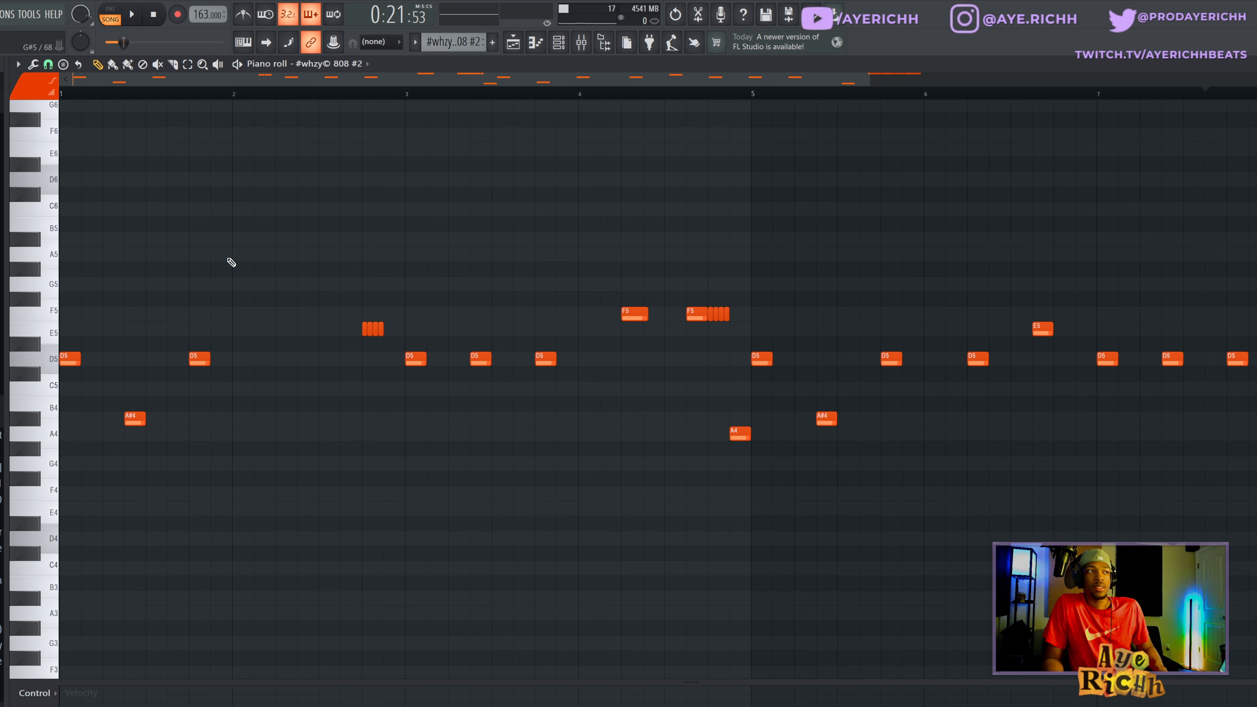
key("l")
key("space")
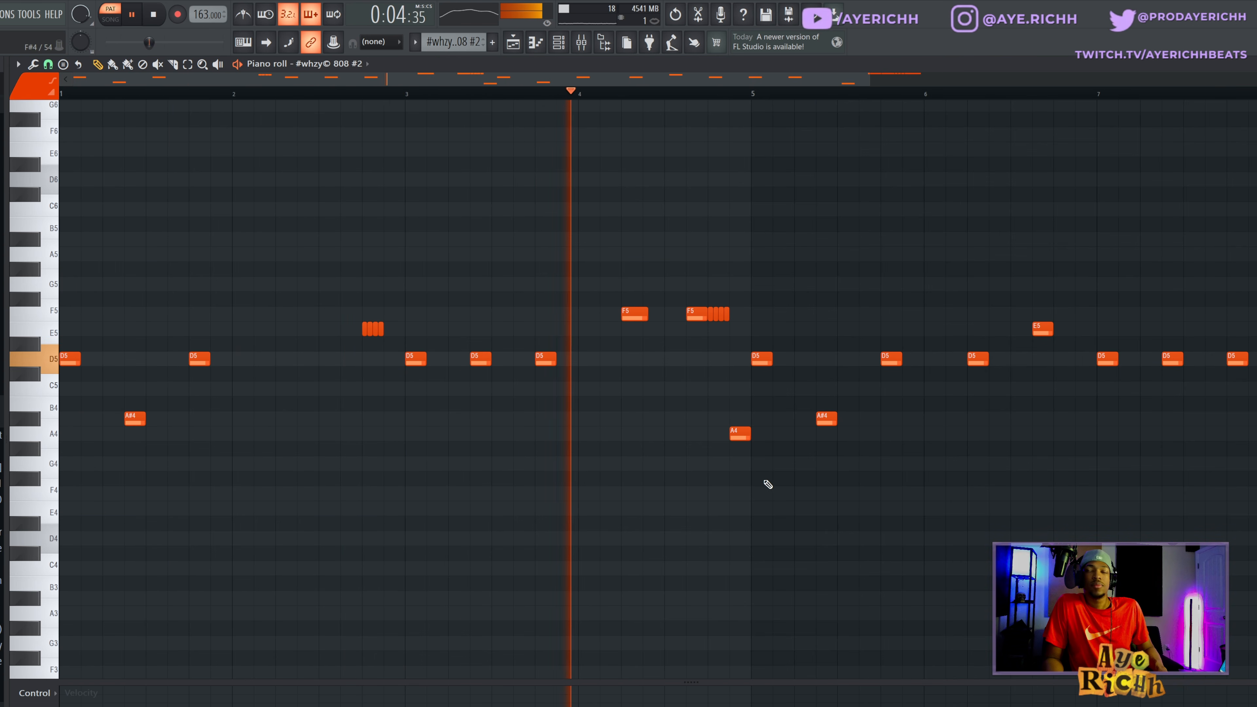
scroll(908, 459, "down", 2)
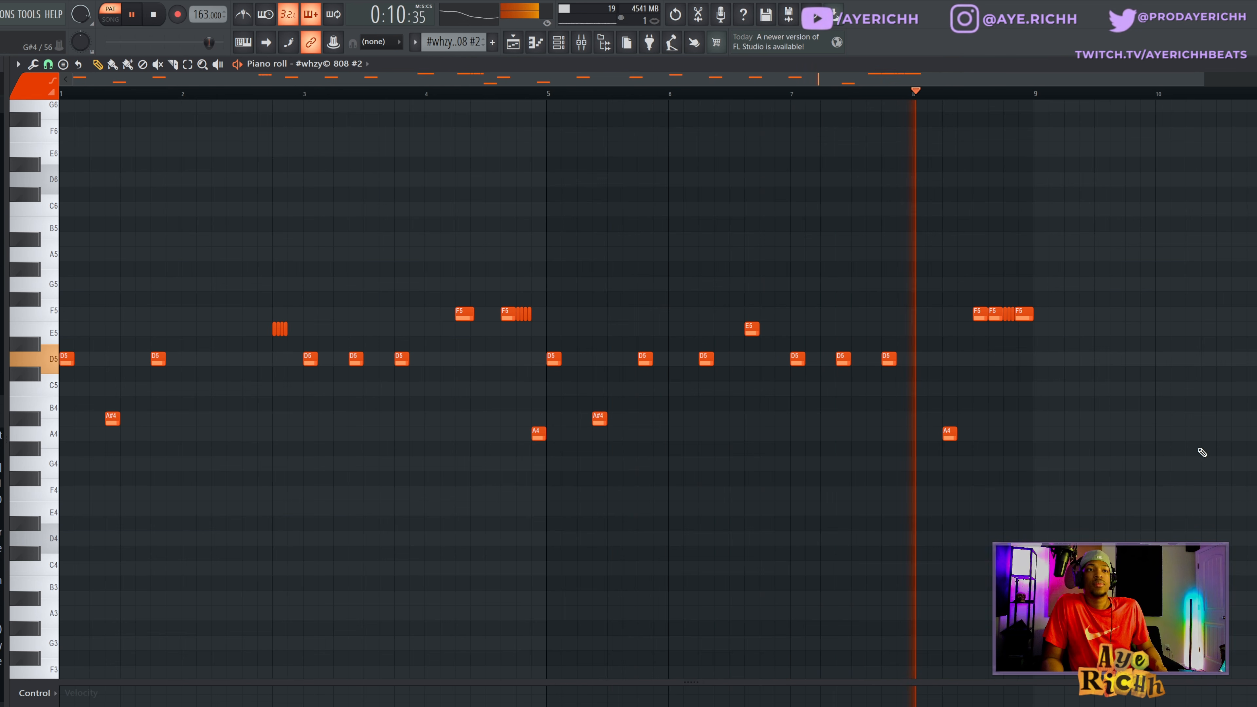
key("space")
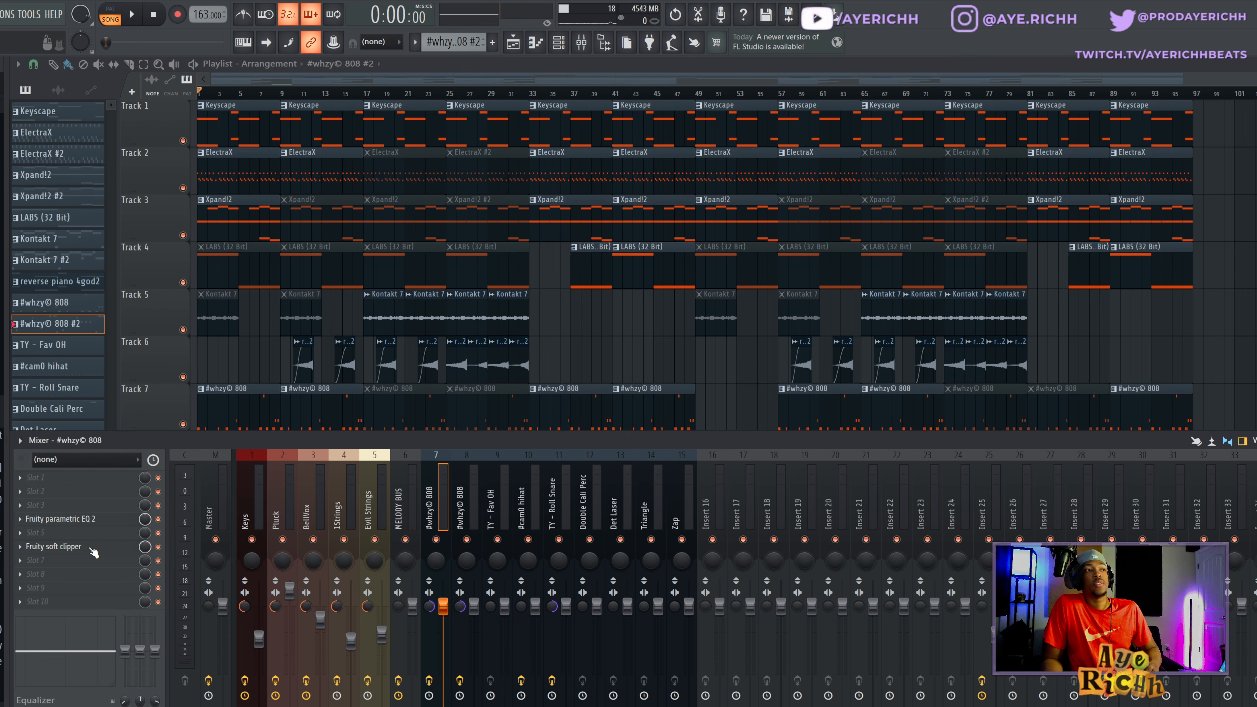
- Inspect the Fruity parametric EQ 2 on the first #whzy© 808 mixer track, then check the second 808 and TY - Fav OH tracks' effects
left_click(82, 519)
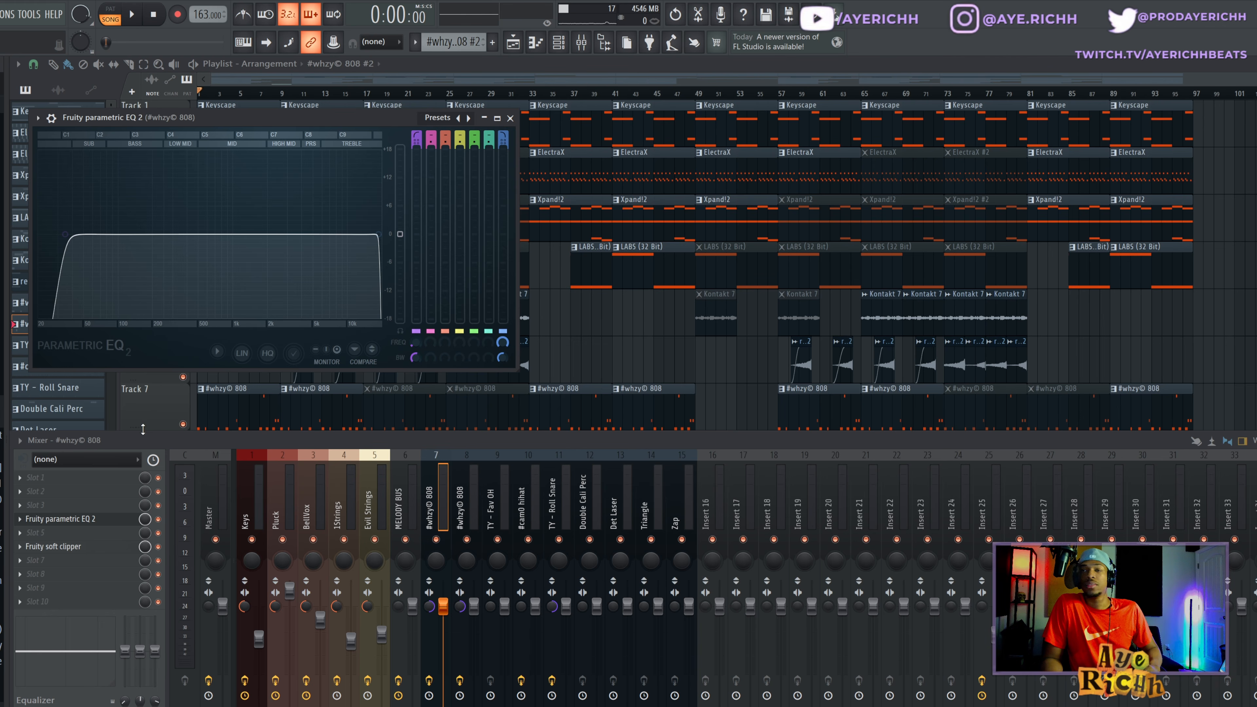
left_click(510, 118)
left_click(466, 525)
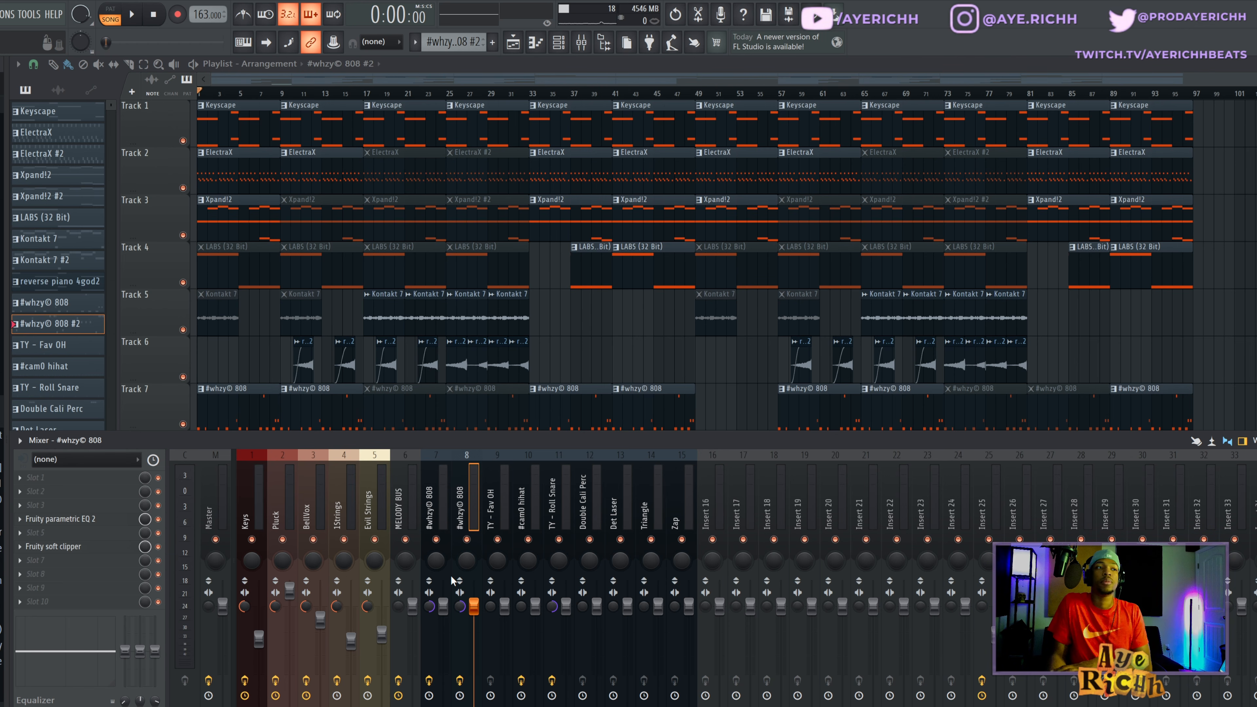
left_click(487, 483)
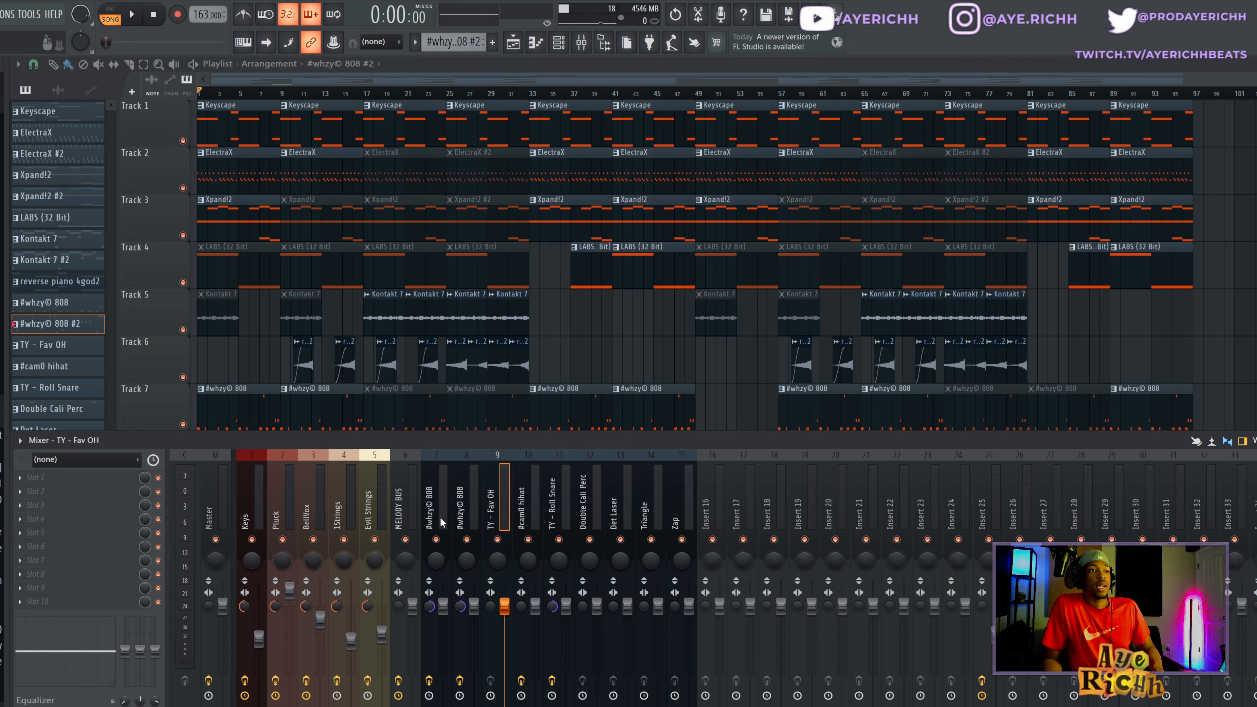
- Inspect the Fruity parametric EQ 2 curve on the #cam0 hihat mixer track and close the plugin
left_click(532, 502)
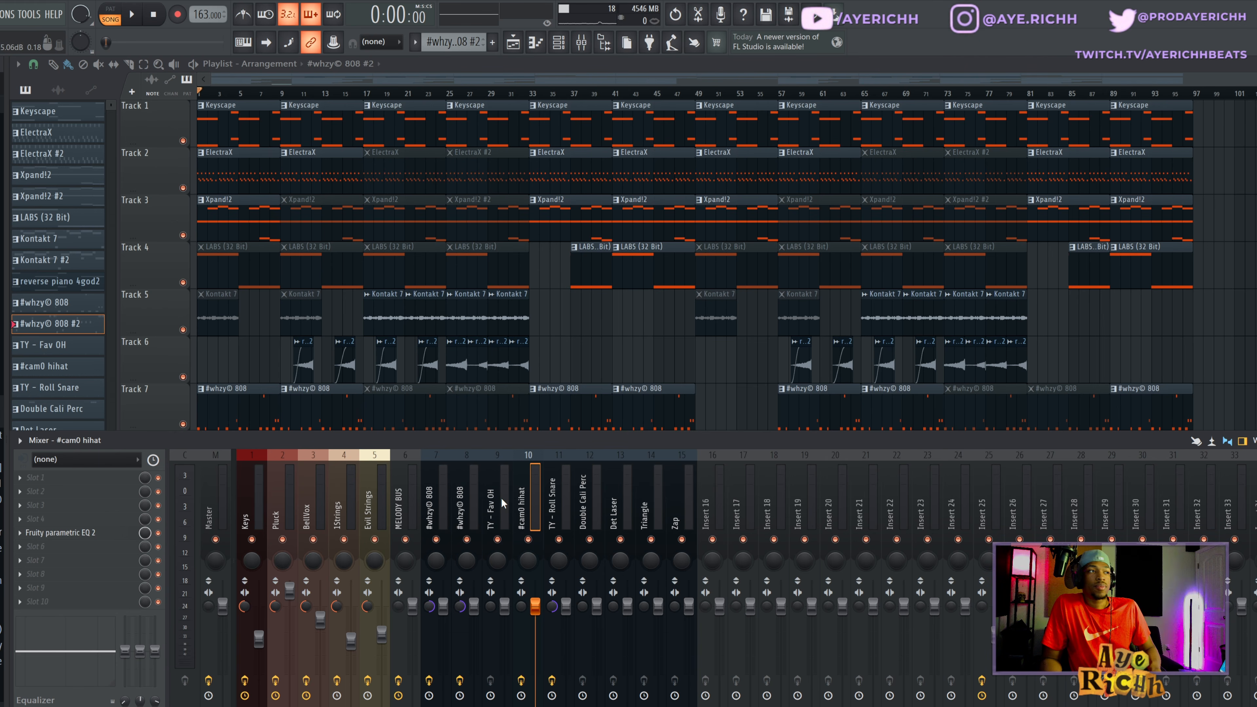
left_click(119, 534)
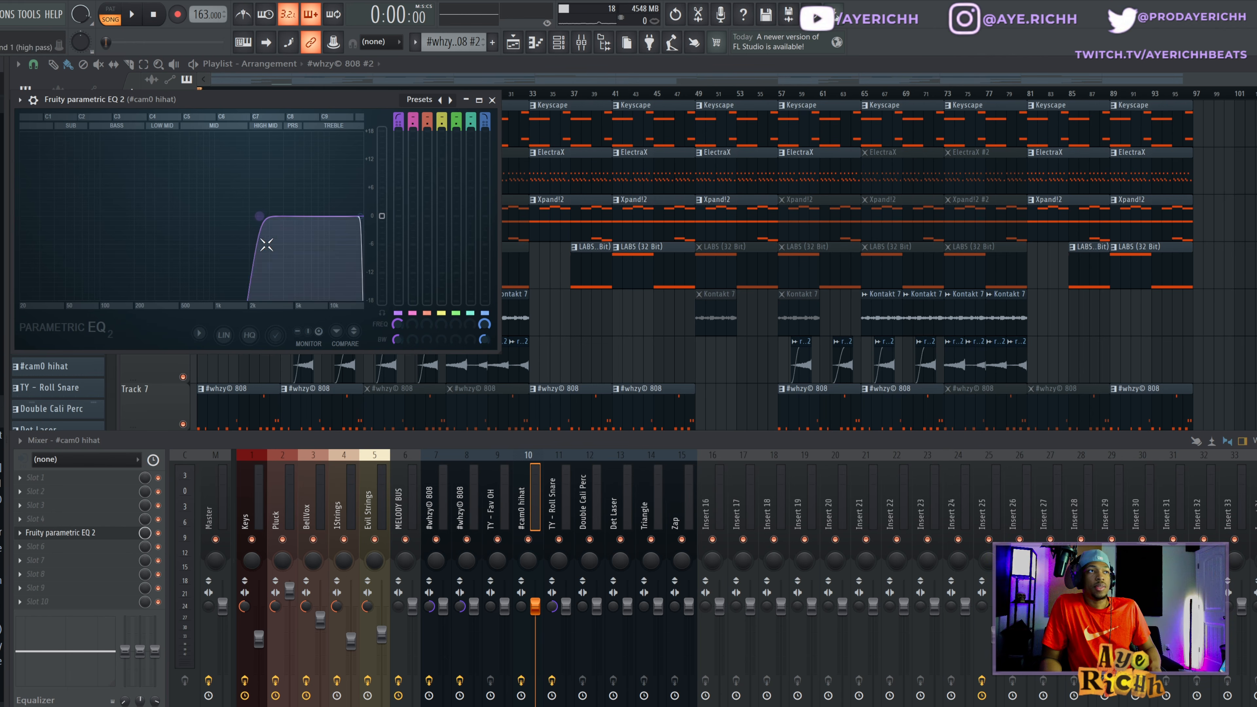
left_click(492, 100)
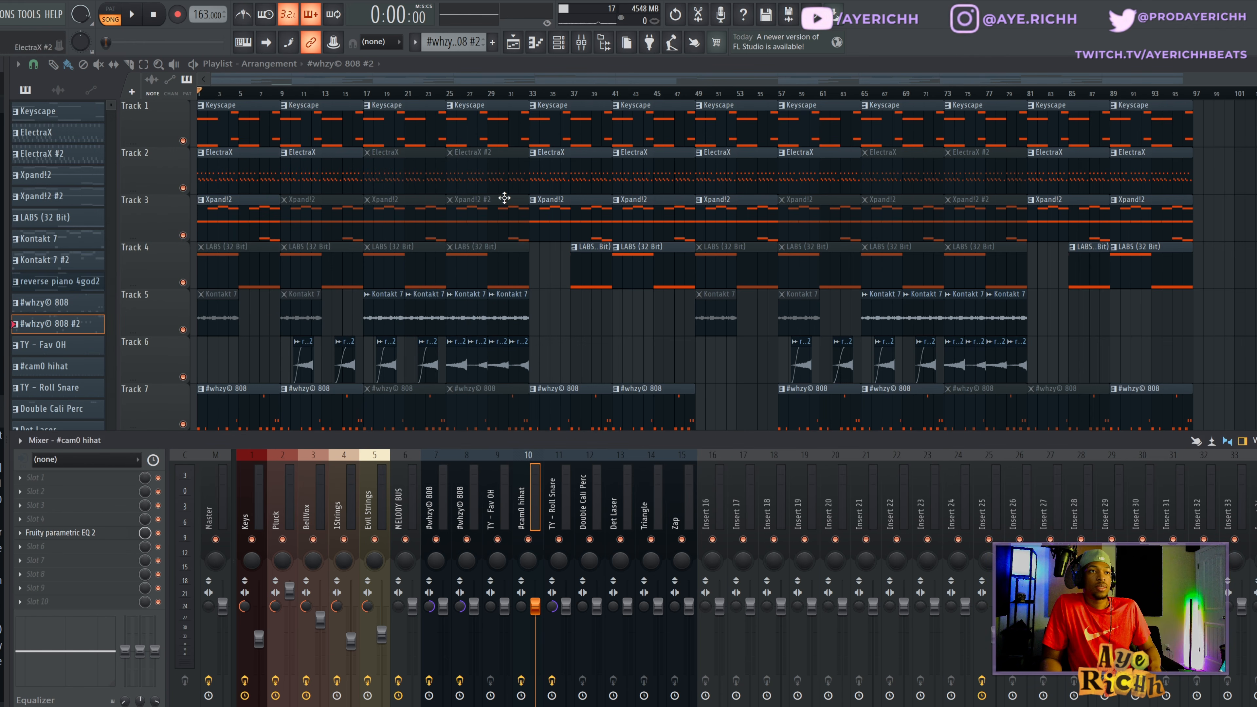
- Inspect the Fruity parametric EQ 2 curve on the TY - Roll Snare mixer track and close the plugin
left_click(559, 506)
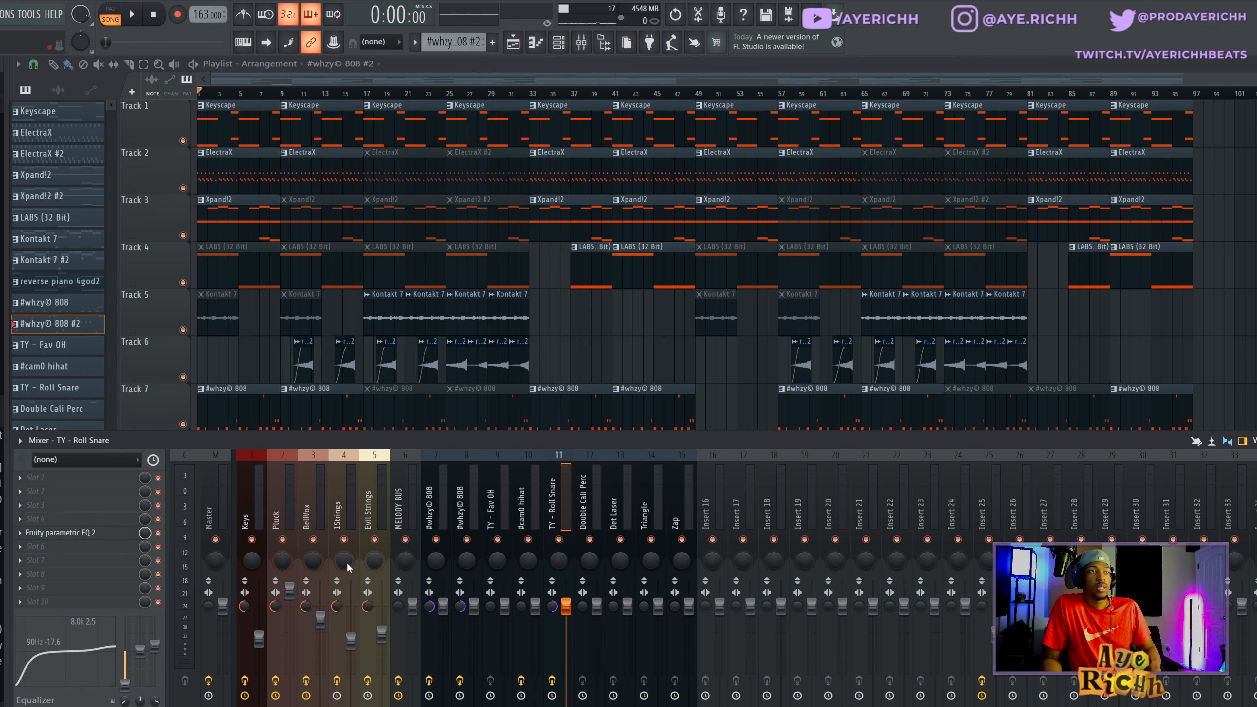
left_click(102, 534)
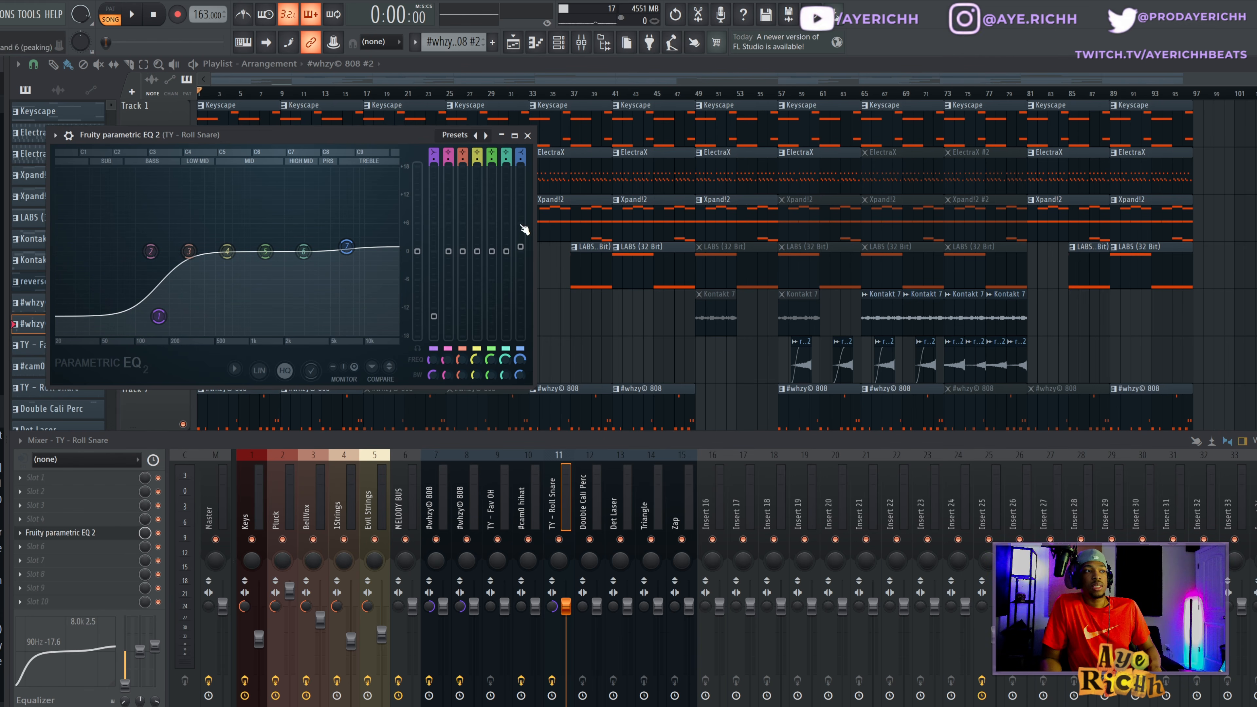
left_click(528, 135)
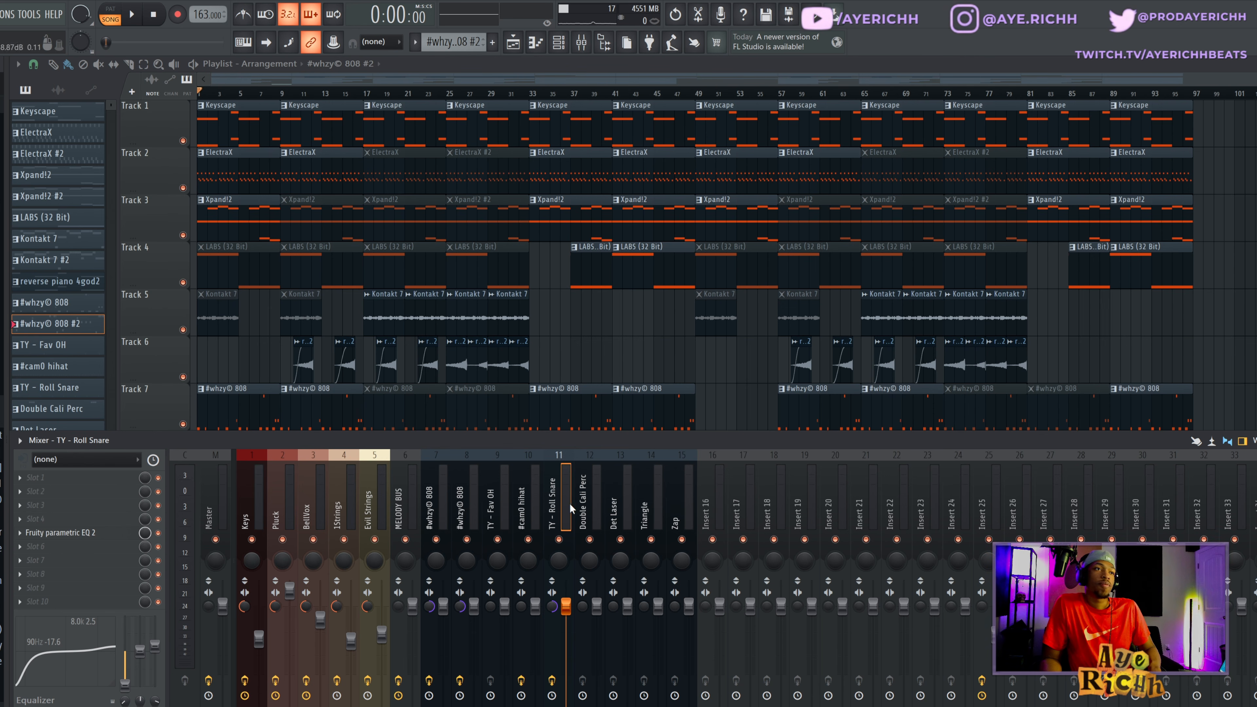
- Check the effect slots of the remaining percussion mixer tracks, including Double Cali Perc, Triangle and Zap
left_click(591, 501)
left_click(566, 515)
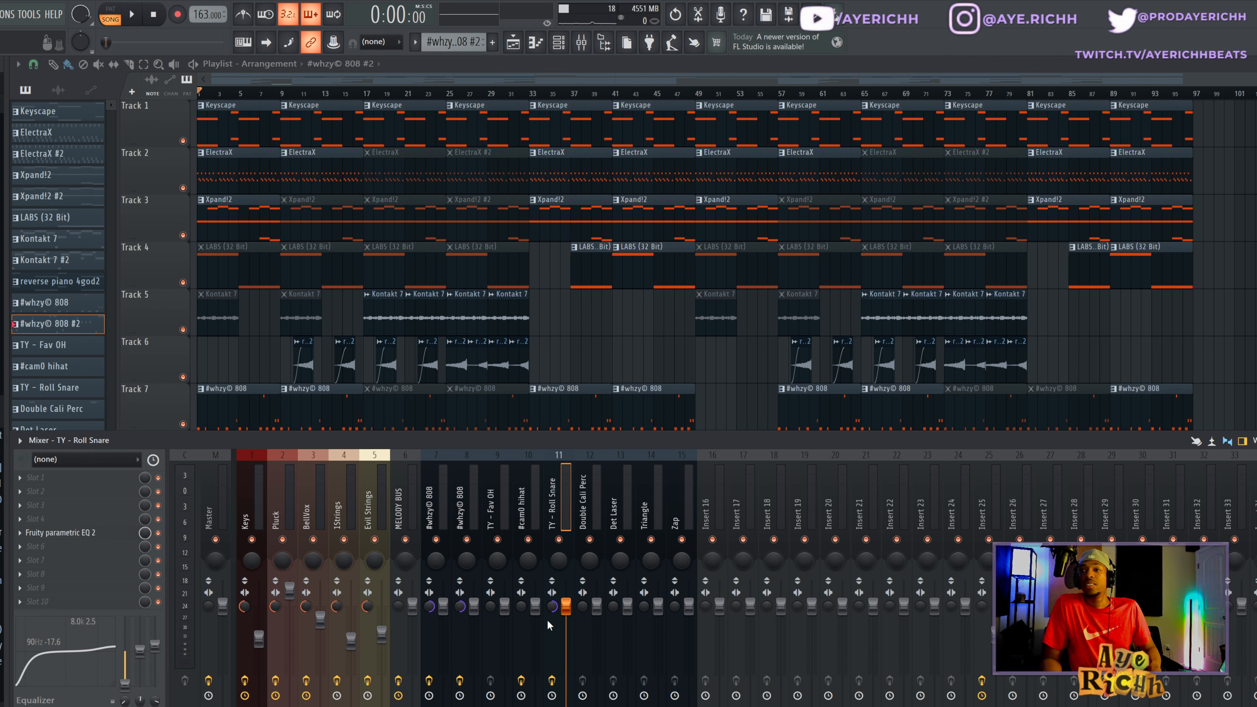
left_click(584, 515)
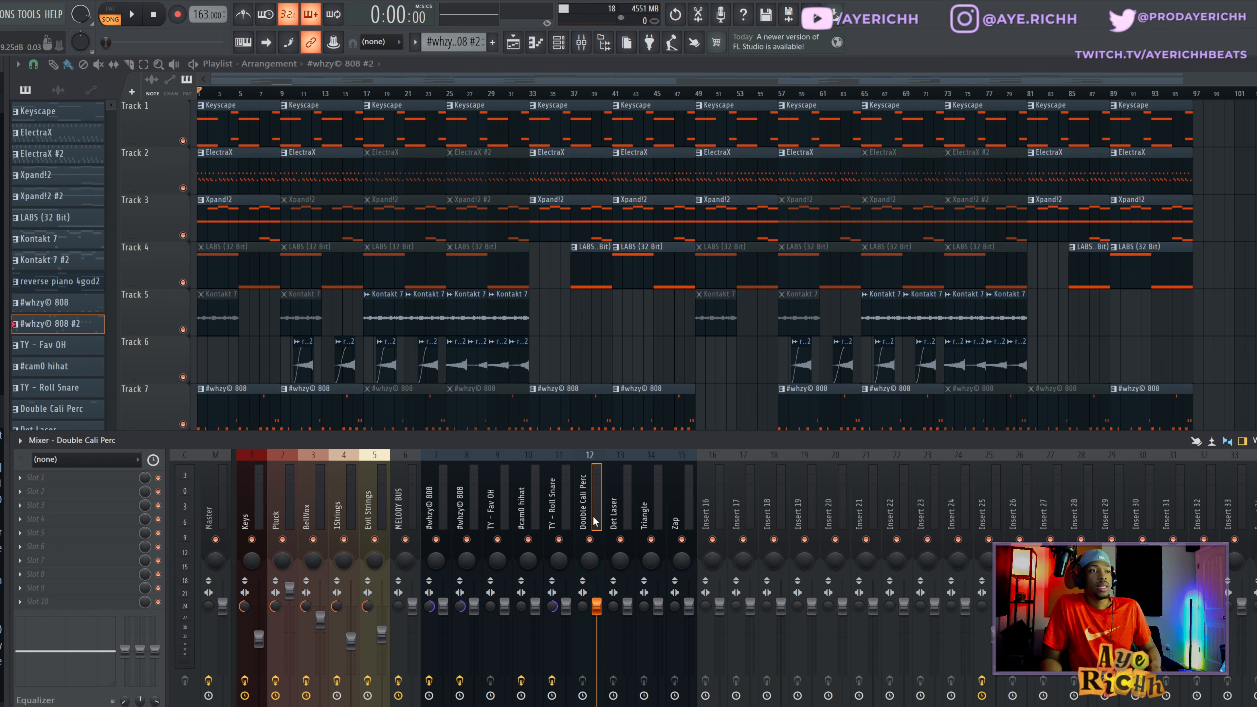
left_click(650, 505)
left_click(681, 506)
- Show the channel rack above the mixer and review the melody mixer tracks from Keys to Evil Strings
left_click(558, 45)
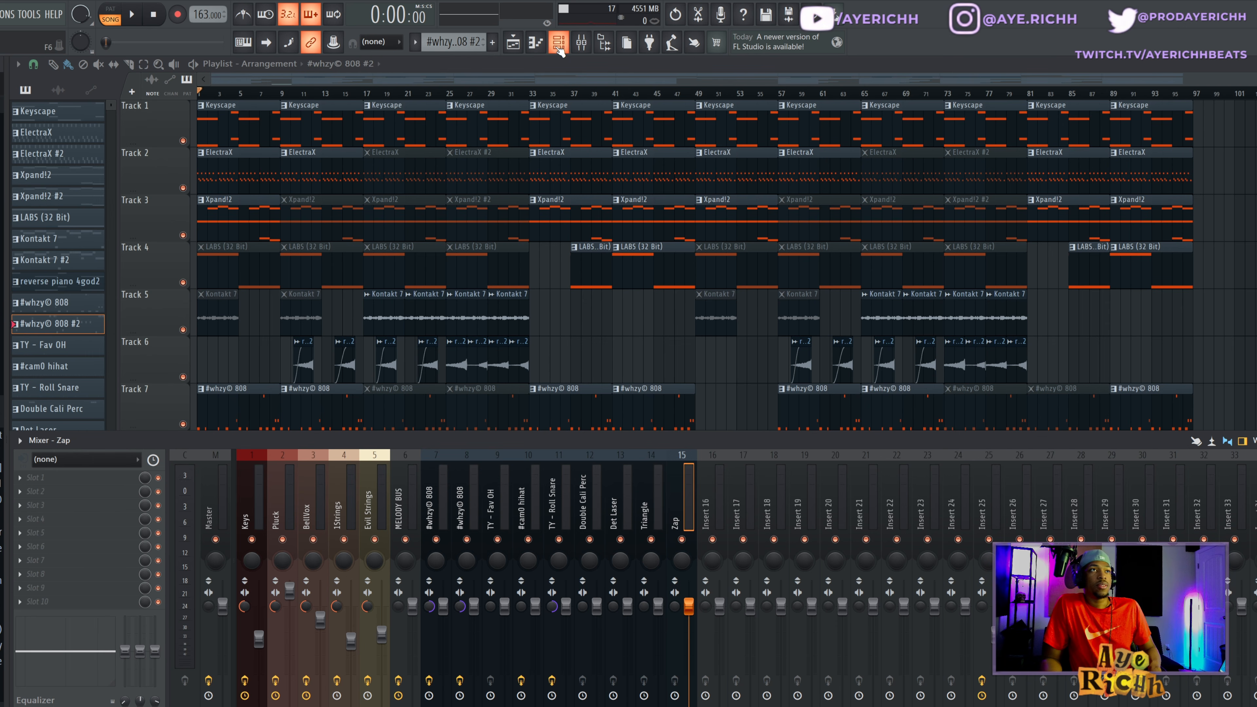
left_click_drag(253, 72, 355, 77)
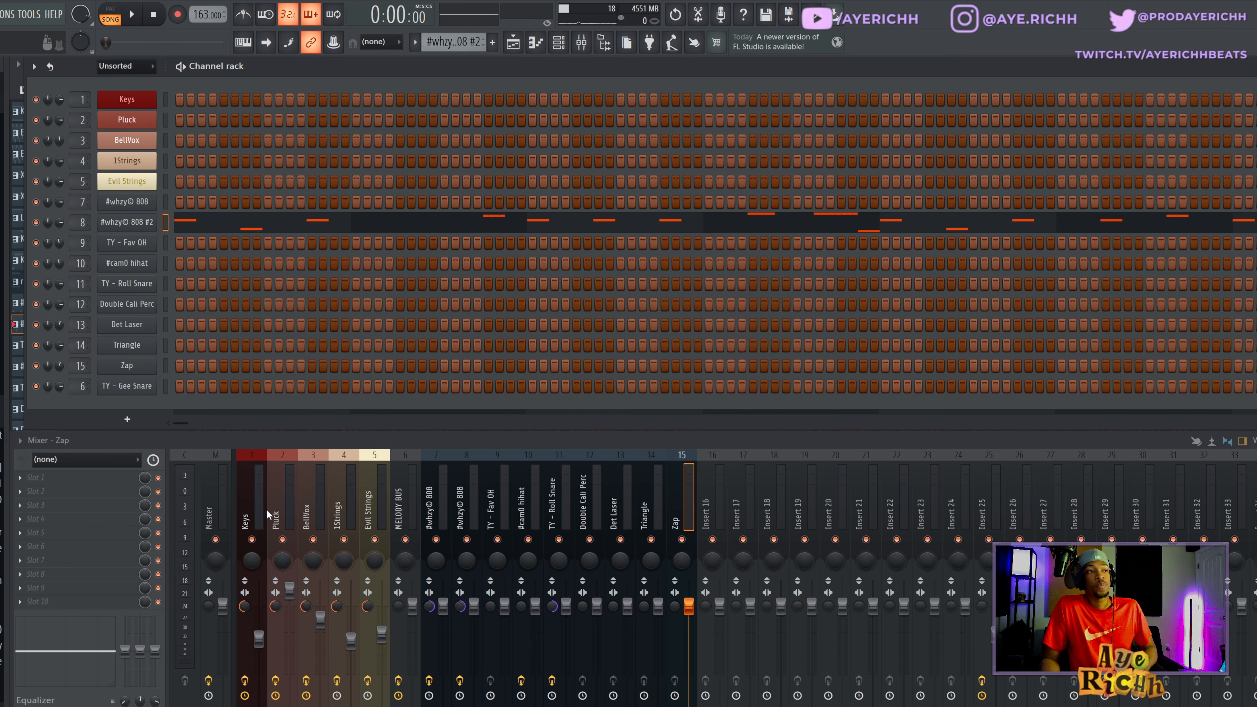
left_click_drag(263, 510, 367, 507)
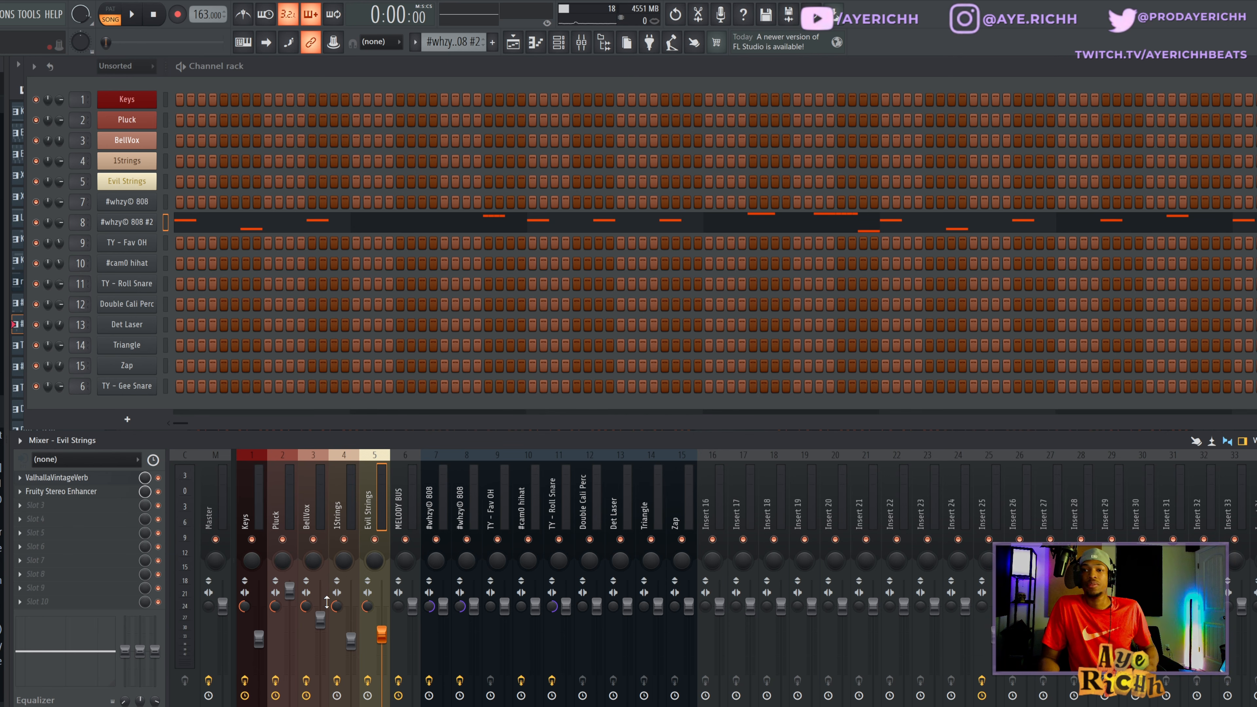
- Inspect the Fruity soft clipper and Youlean Loudness Meter 2 on the Master track, then return to the full playlist
left_click(220, 497)
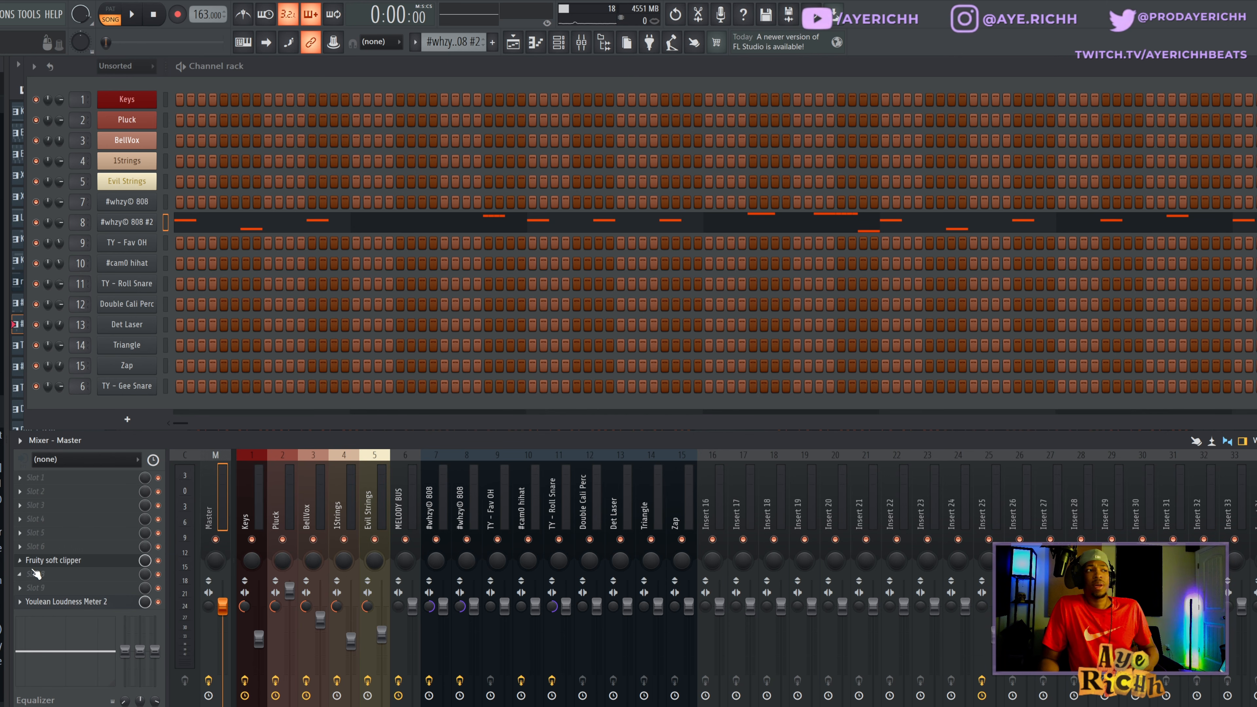
left_click(46, 561)
left_click(48, 562)
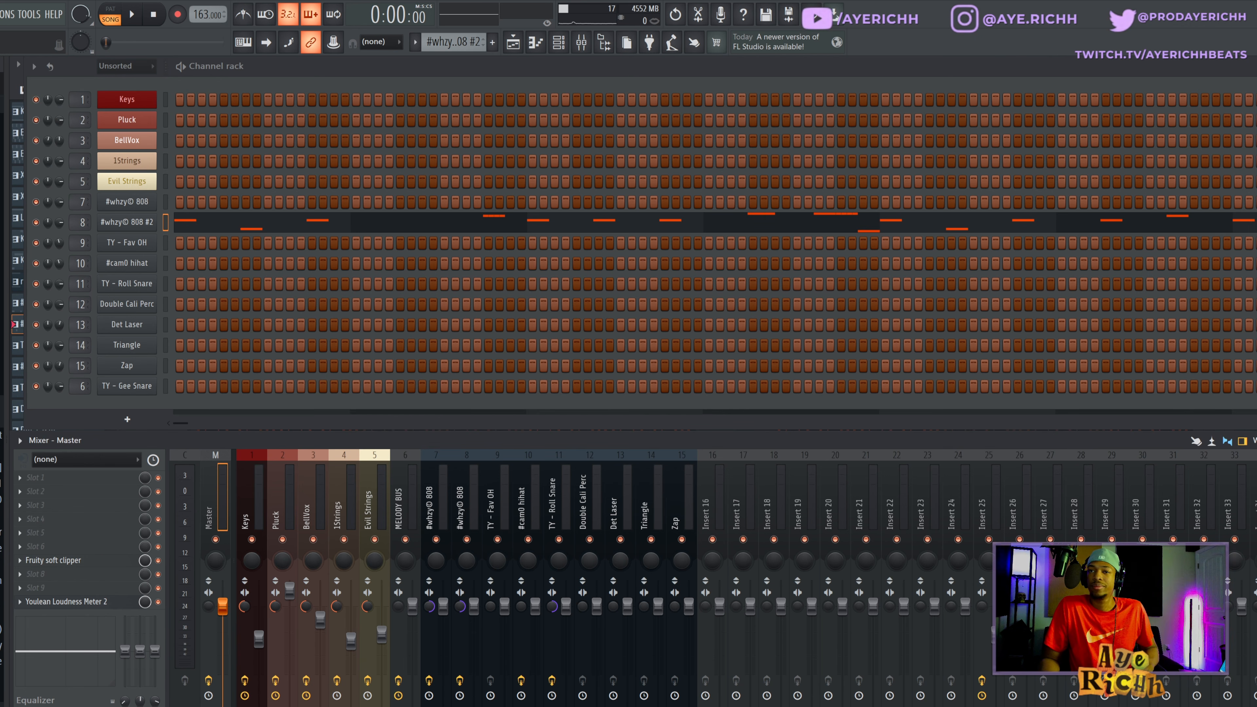
left_click(80, 602)
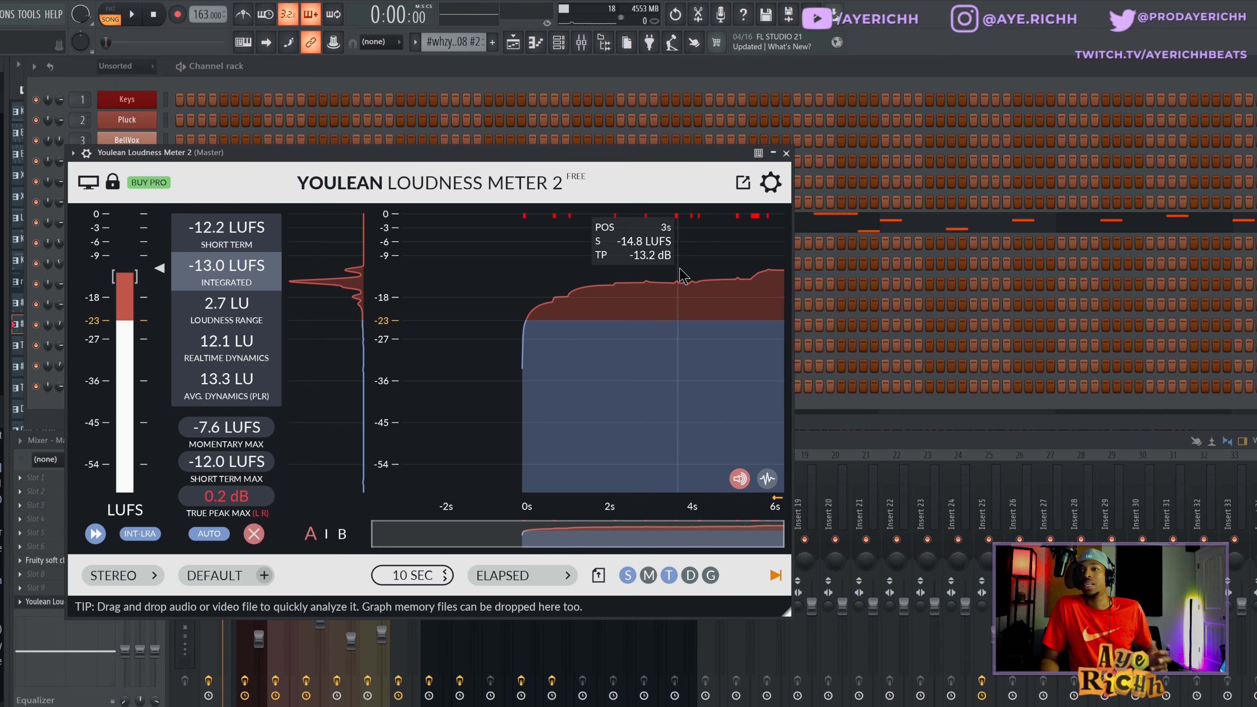
left_click(786, 154)
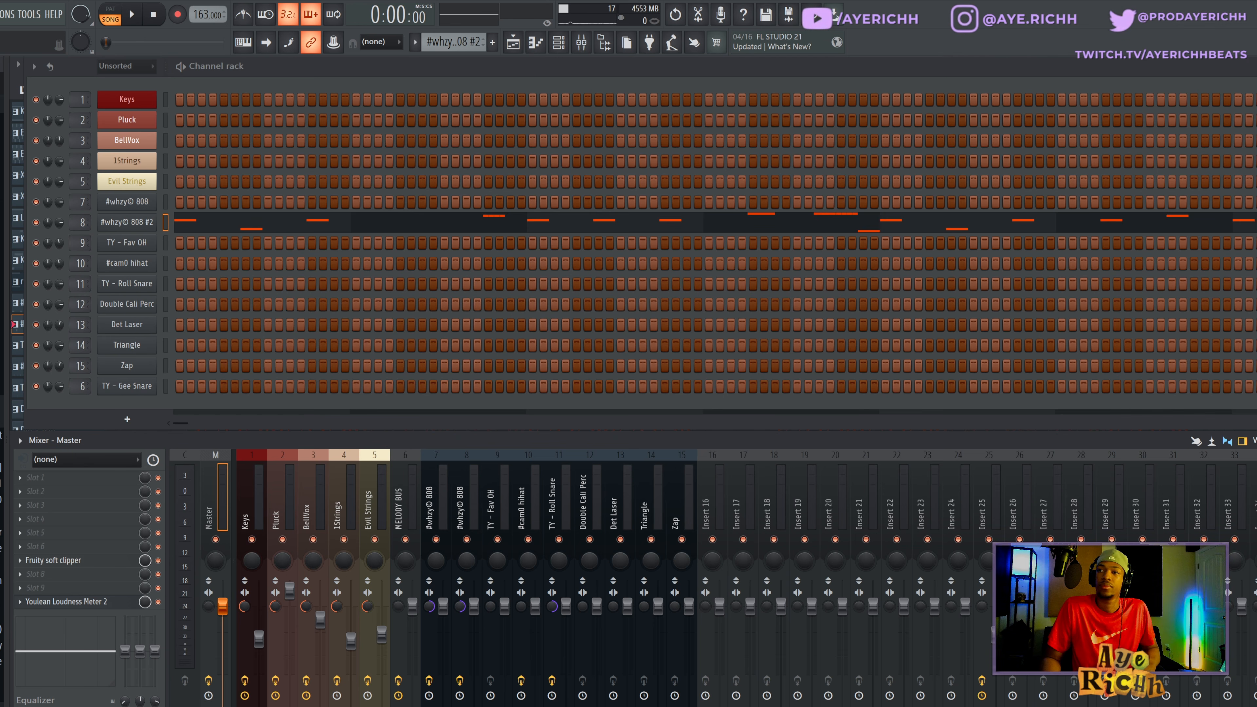
key("F5")
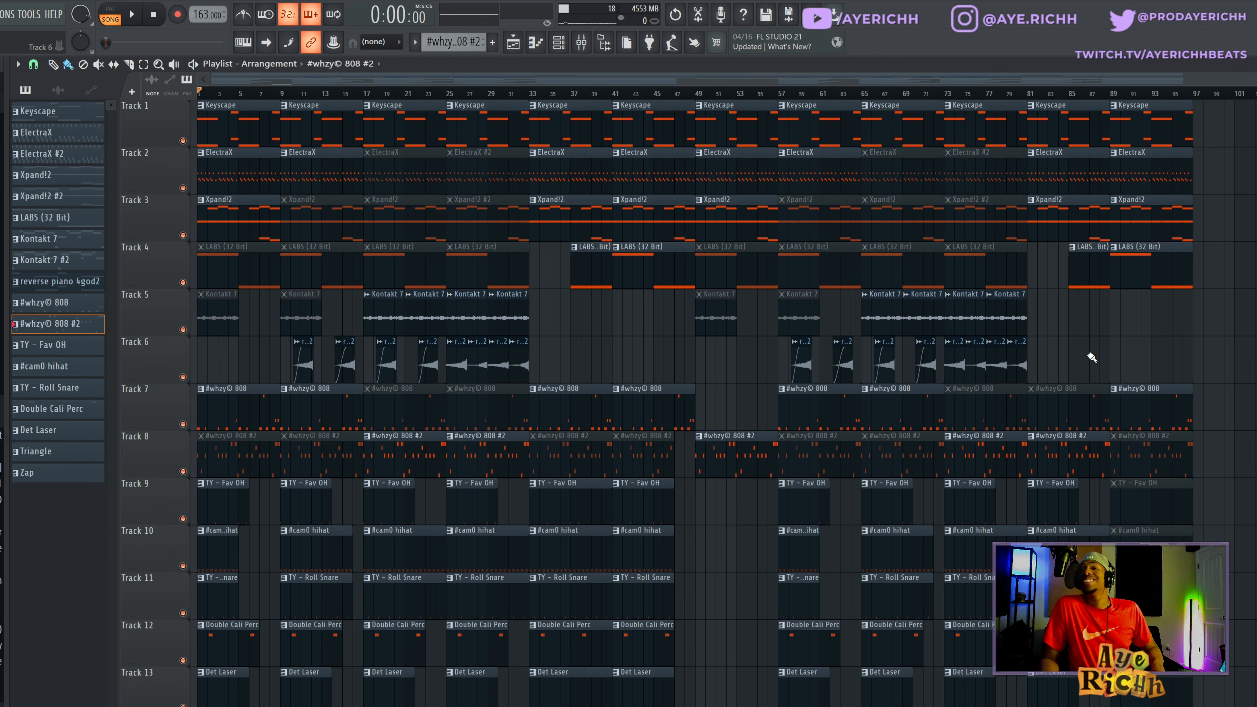